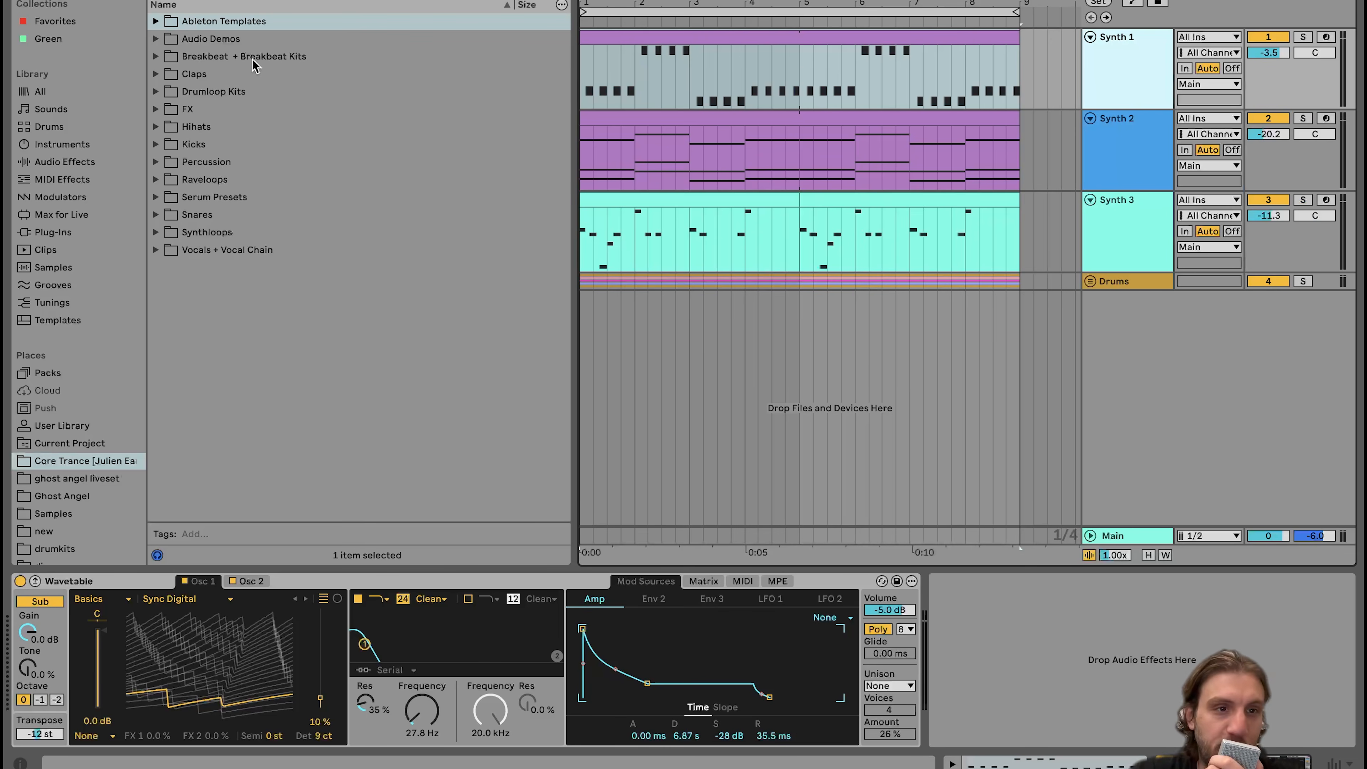
Step: Solo the Synth 1 track and play back its loop
{"action": "left_click", "coordinate": [861, 92]}
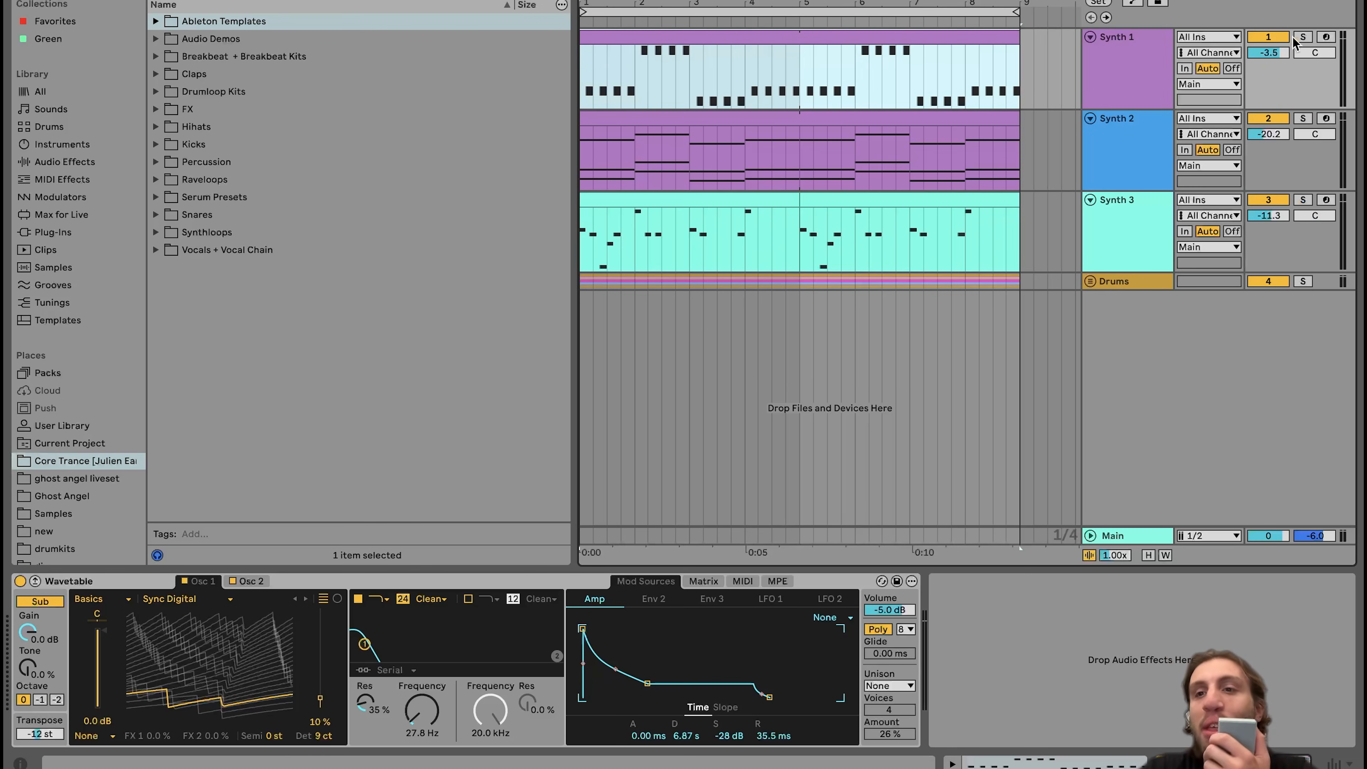
{"action": "left_click", "coordinate": [1303, 37]}
{"action": "left_click", "coordinate": [1128, 68]}
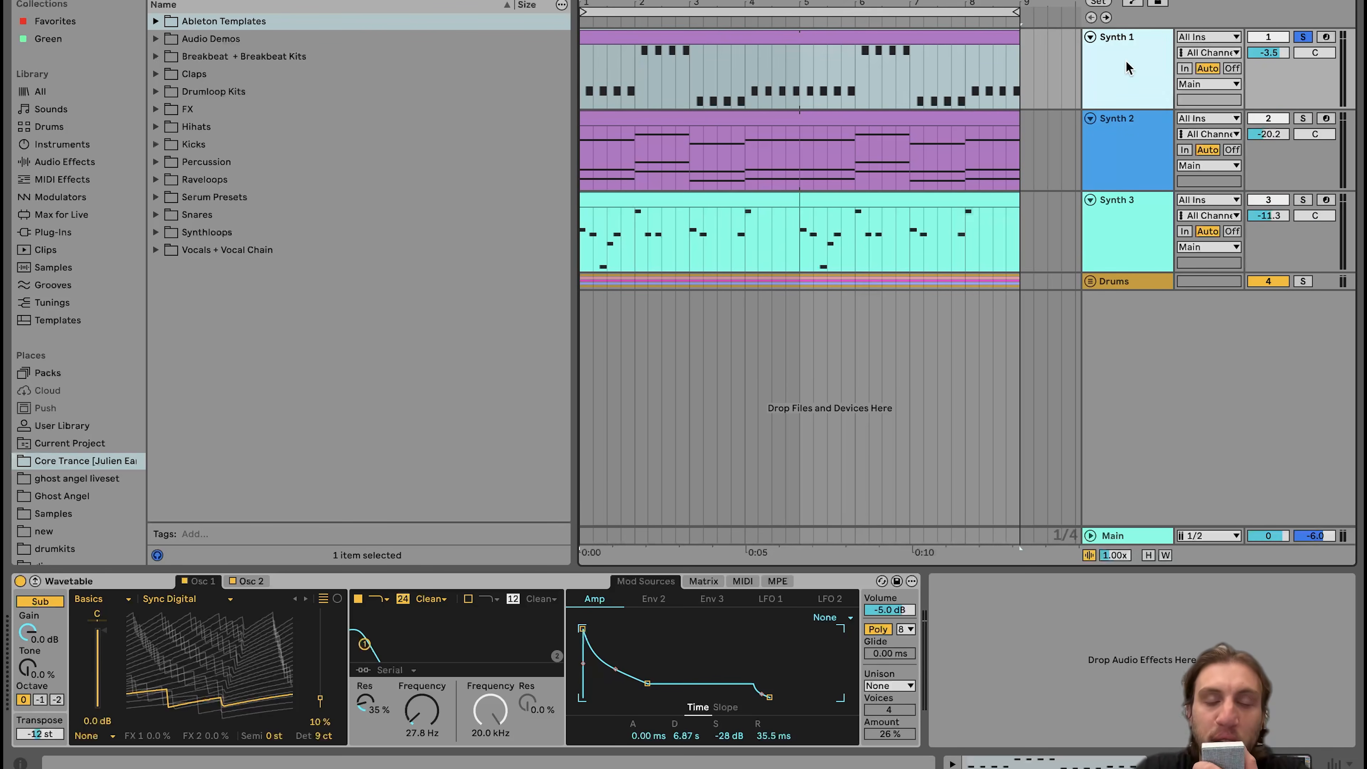
{"action": "key", "text": "space"}
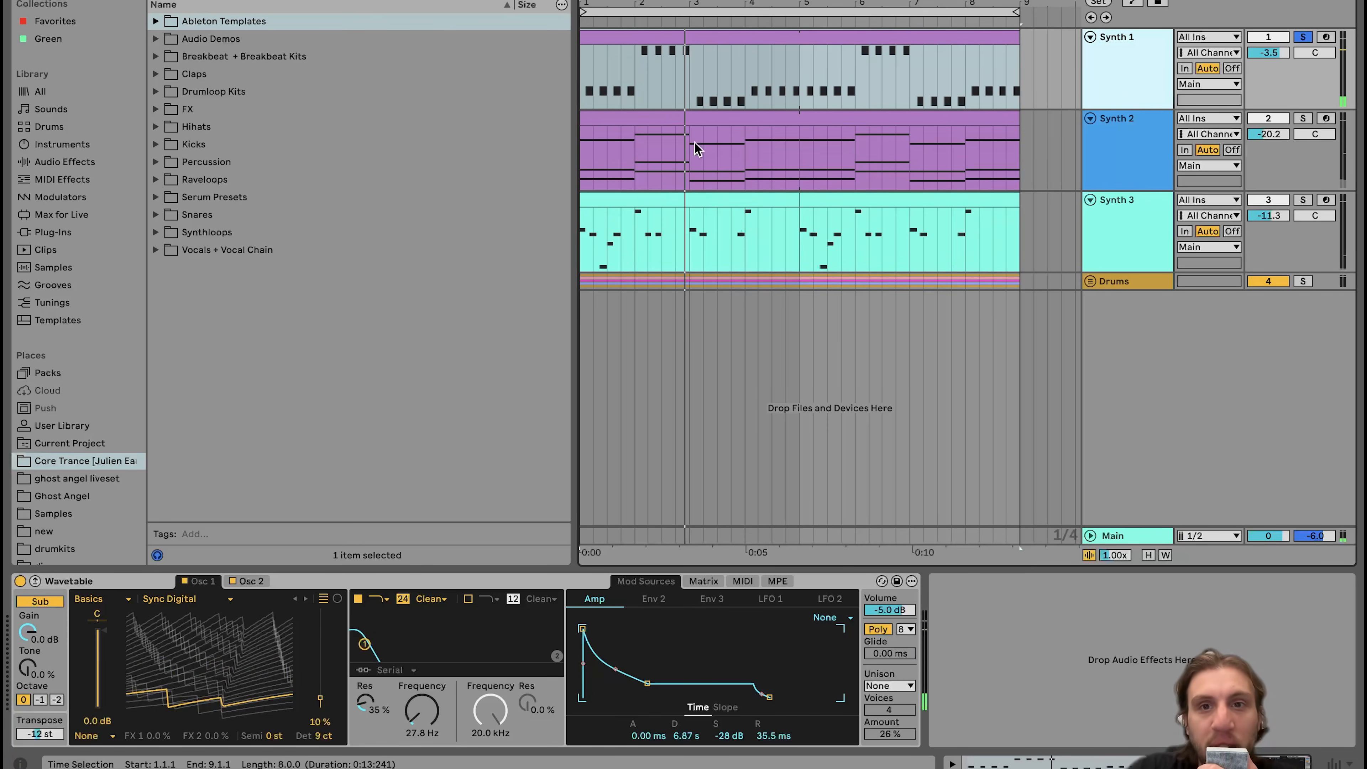
{"action": "double_click", "coordinate": [670, 34]}
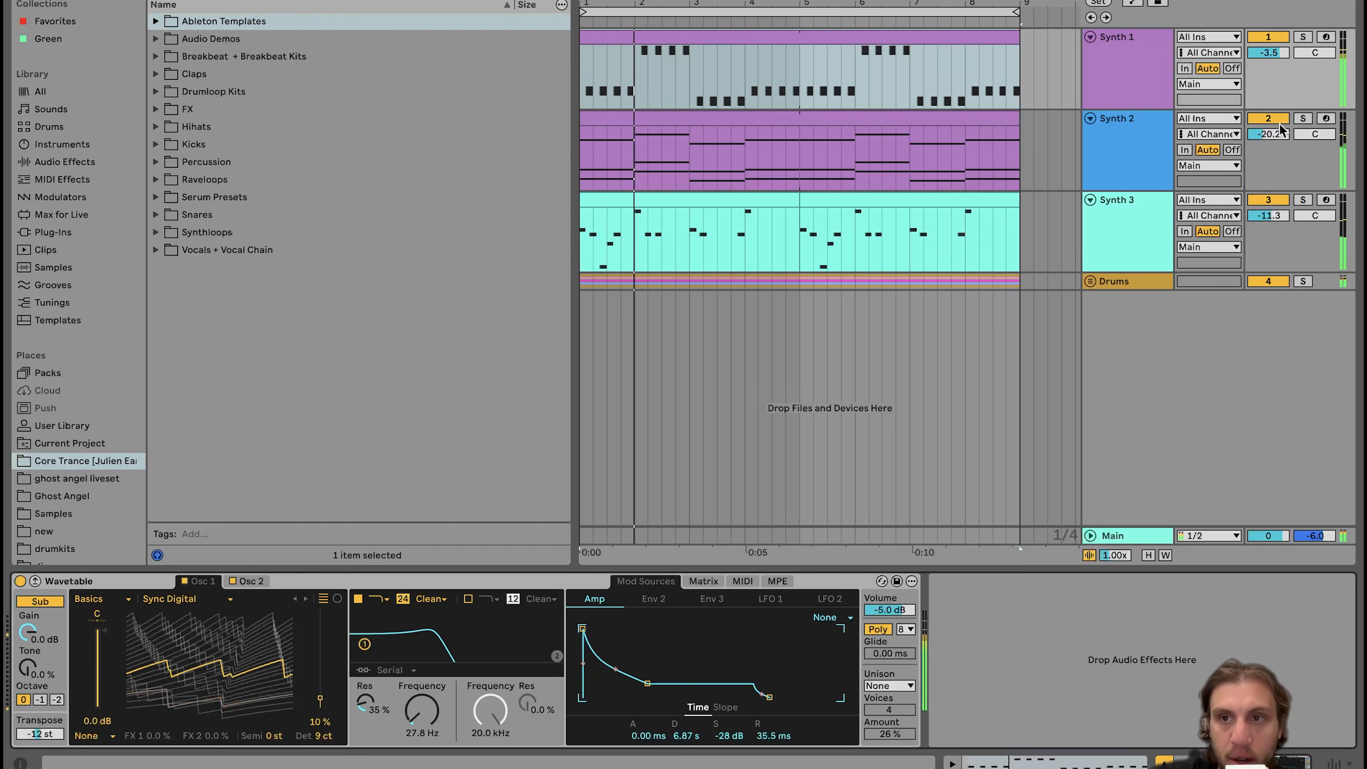
Step: Mute Synth 2 and Synth 3 and open the notes of the Synth 1 clip
{"action": "left_click", "coordinate": [1279, 121]}
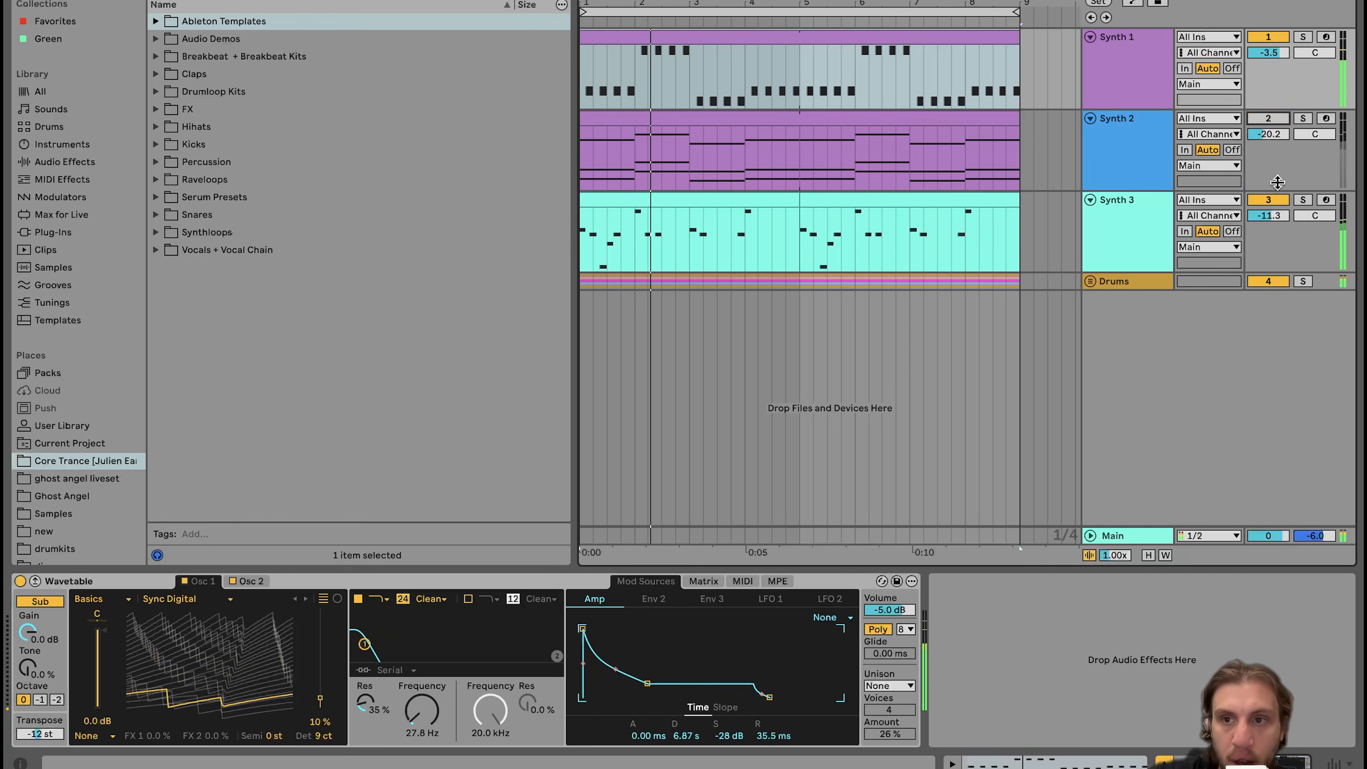
{"action": "left_click", "coordinate": [1277, 201]}
{"action": "double_click", "coordinate": [771, 38]}
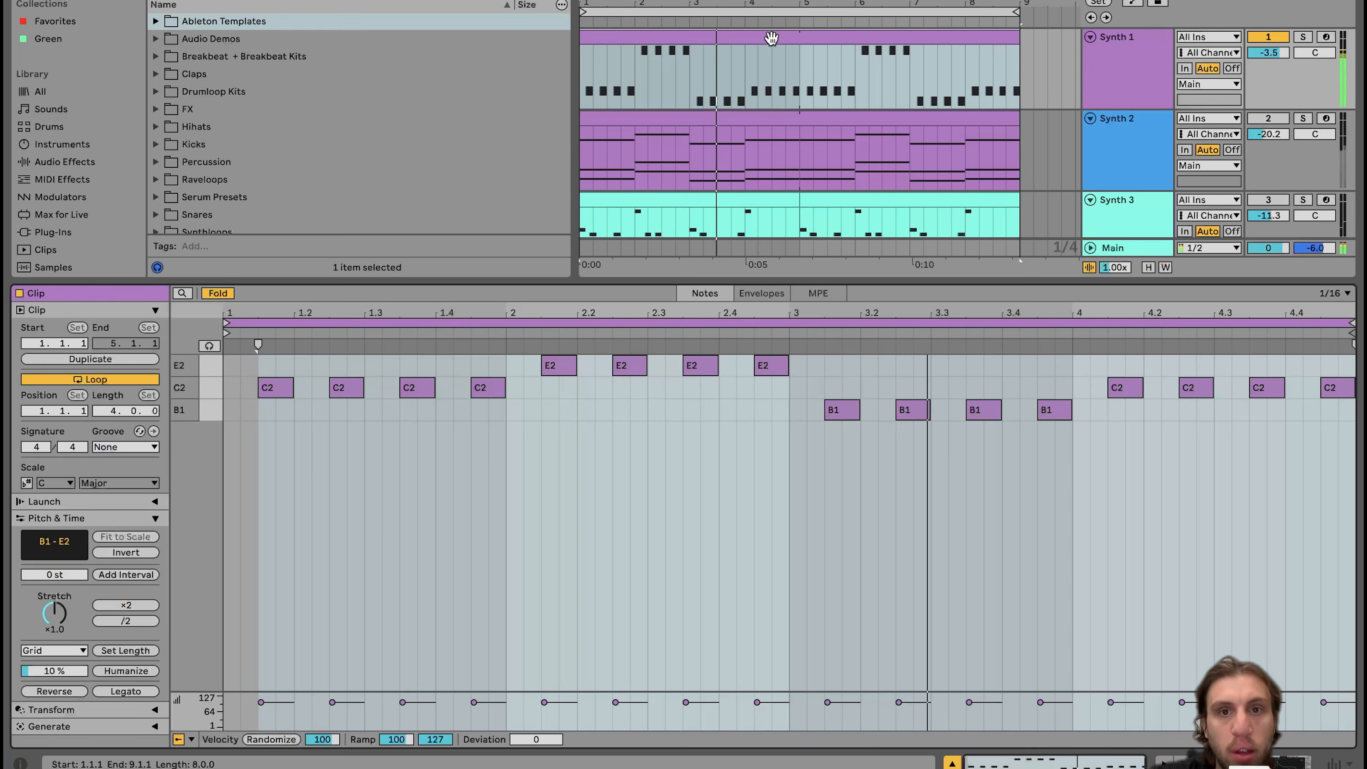
Step: Shift the first two C2 notes of bar 1 to 1.1.1 and 1.1.4 and add a duplicate at 1.2.3
{"action": "left_click", "coordinate": [279, 388]}
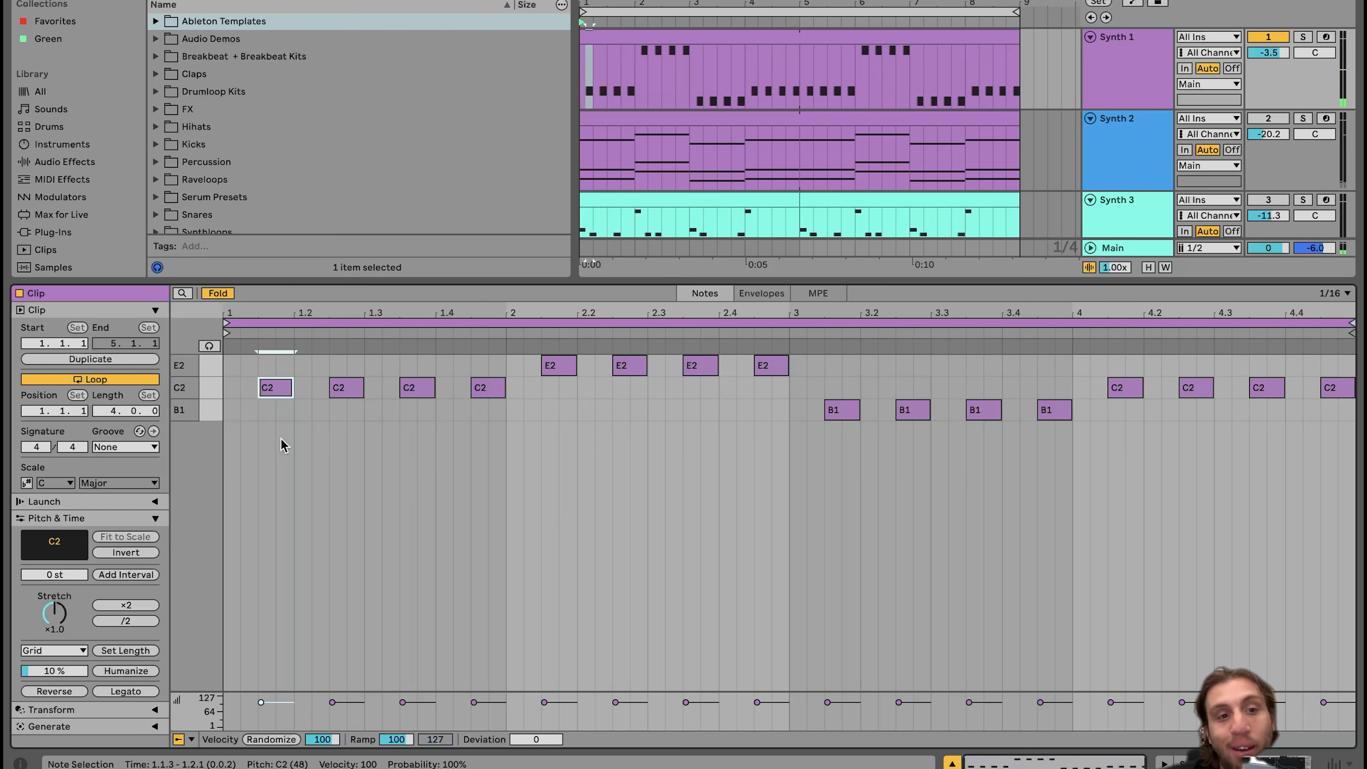
{"action": "key", "text": "Left"}
{"action": "key", "text": "Left"}
{"action": "left_click", "coordinate": [354, 389]}
{"action": "key", "text": "Left"}
{"action": "key", "text": "Left"}
{"action": "key", "text": "Left"}
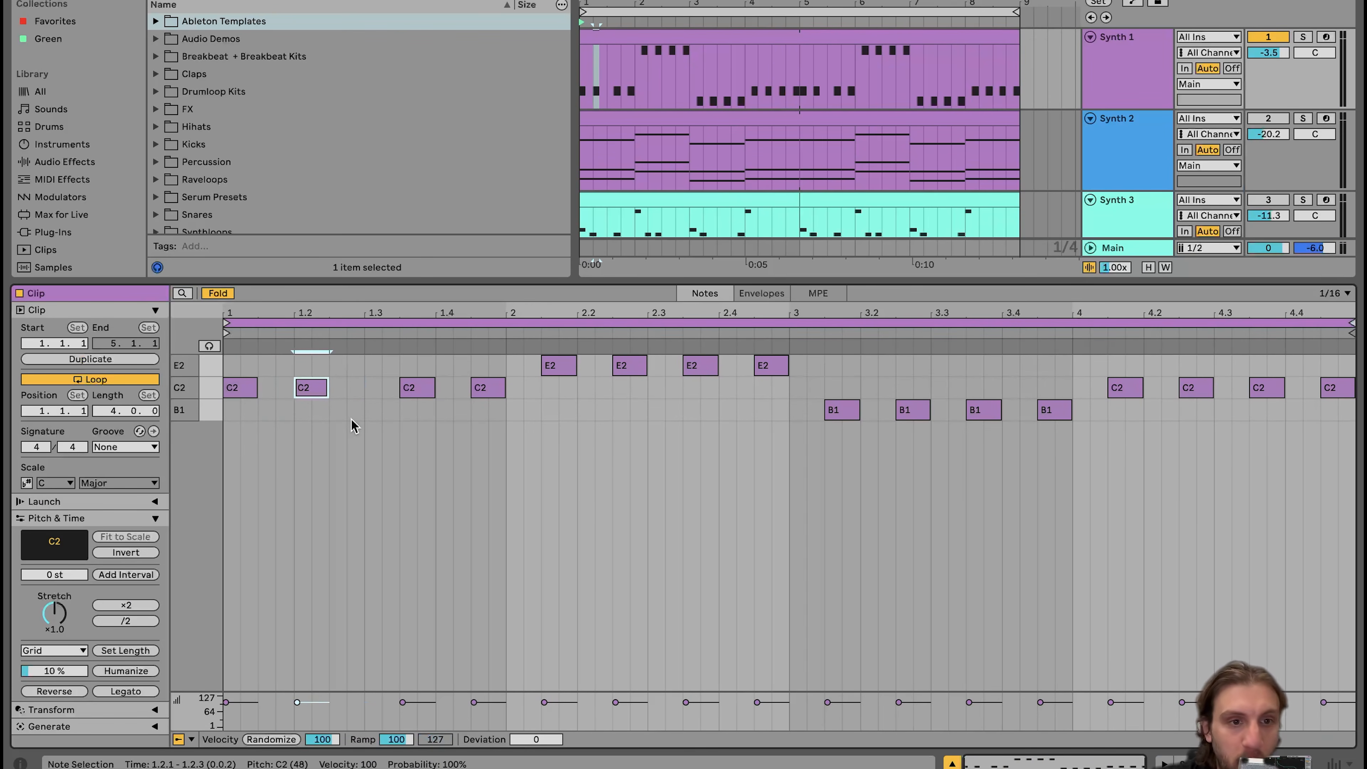
{"action": "key", "text": "ctrl+d"}
{"action": "key", "text": "Right"}
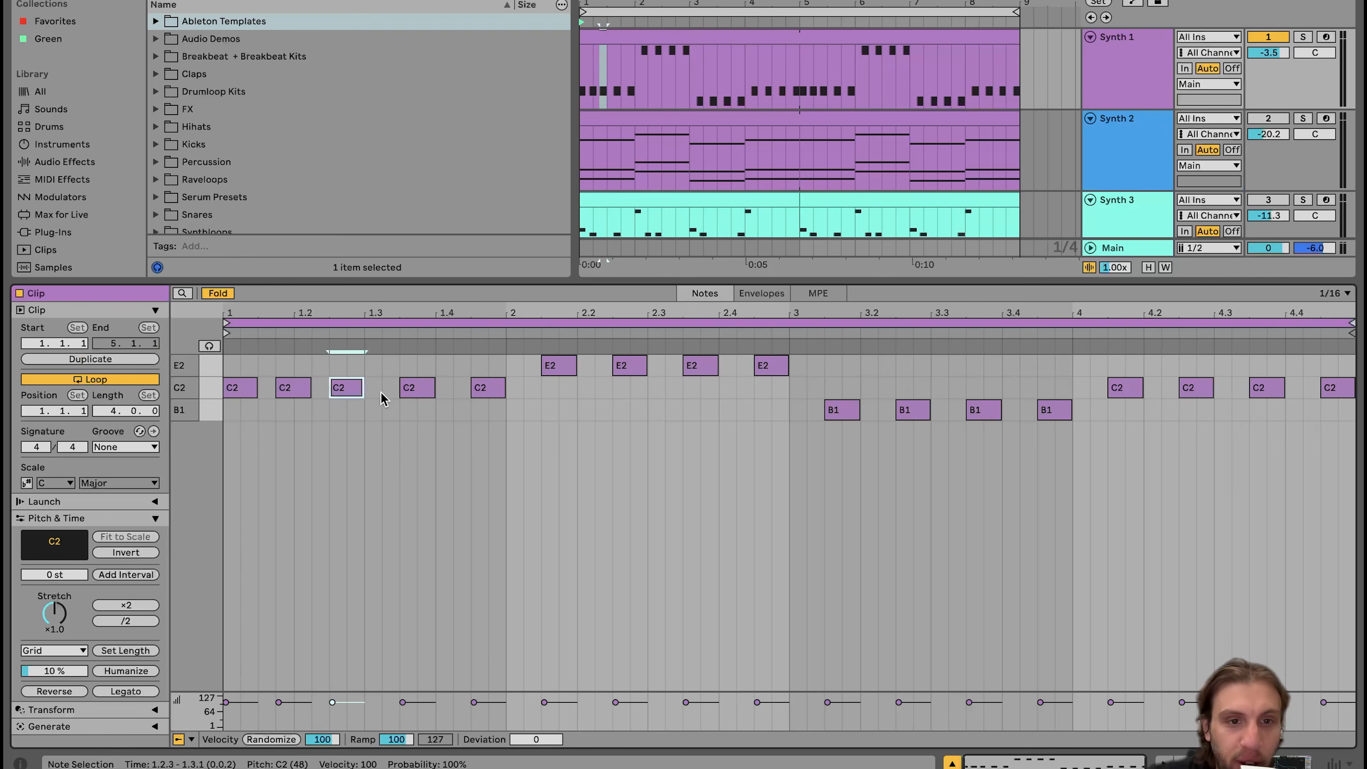
Step: Move the last two C2 notes of bar 1 to 1.3.2 and 1.4.1, auditioning the rhythm in between
{"action": "left_click", "coordinate": [481, 388]}
{"action": "key", "text": "Left"}
{"action": "key", "text": "space"}
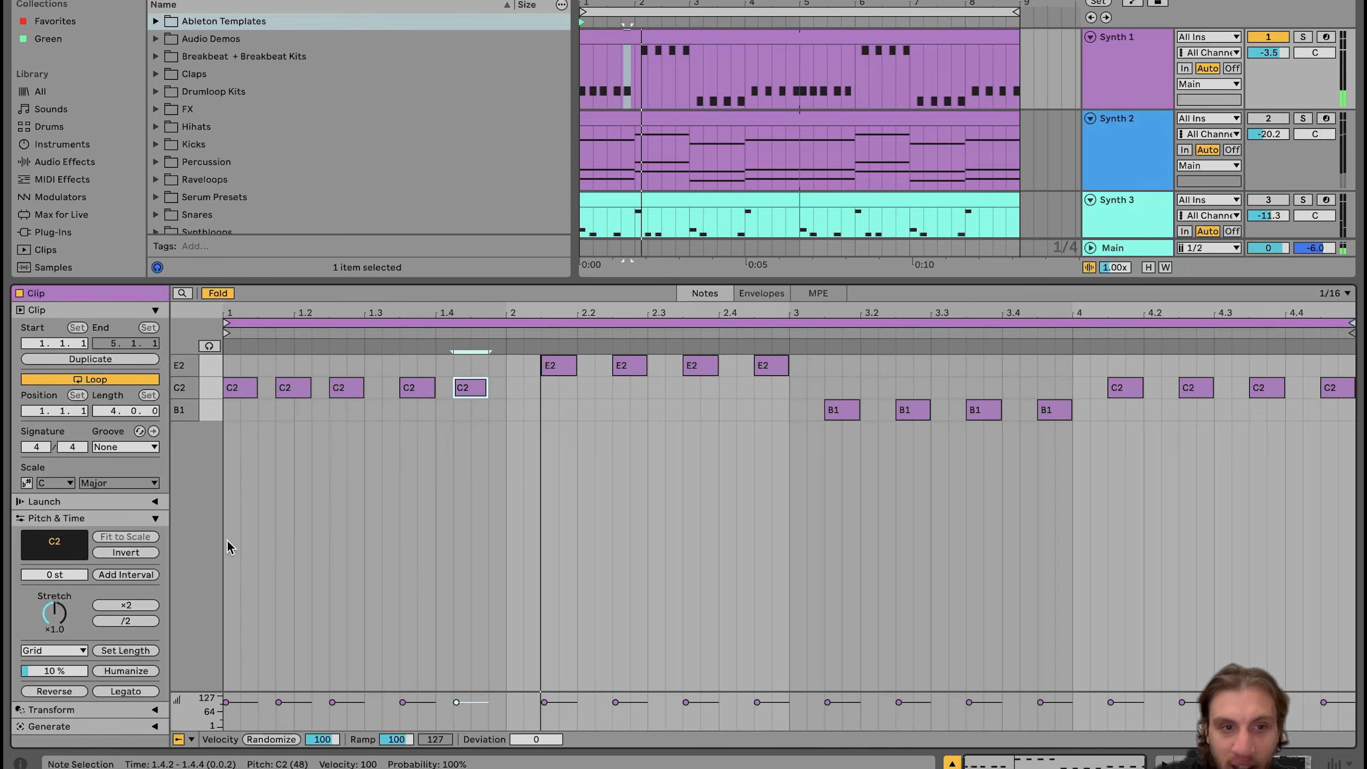
{"action": "key", "text": "space"}
{"action": "left_click_drag", "start_coordinate": [413, 370], "coordinate": [493, 402]}
{"action": "key", "text": "Left"}
{"action": "key", "text": "Left"}
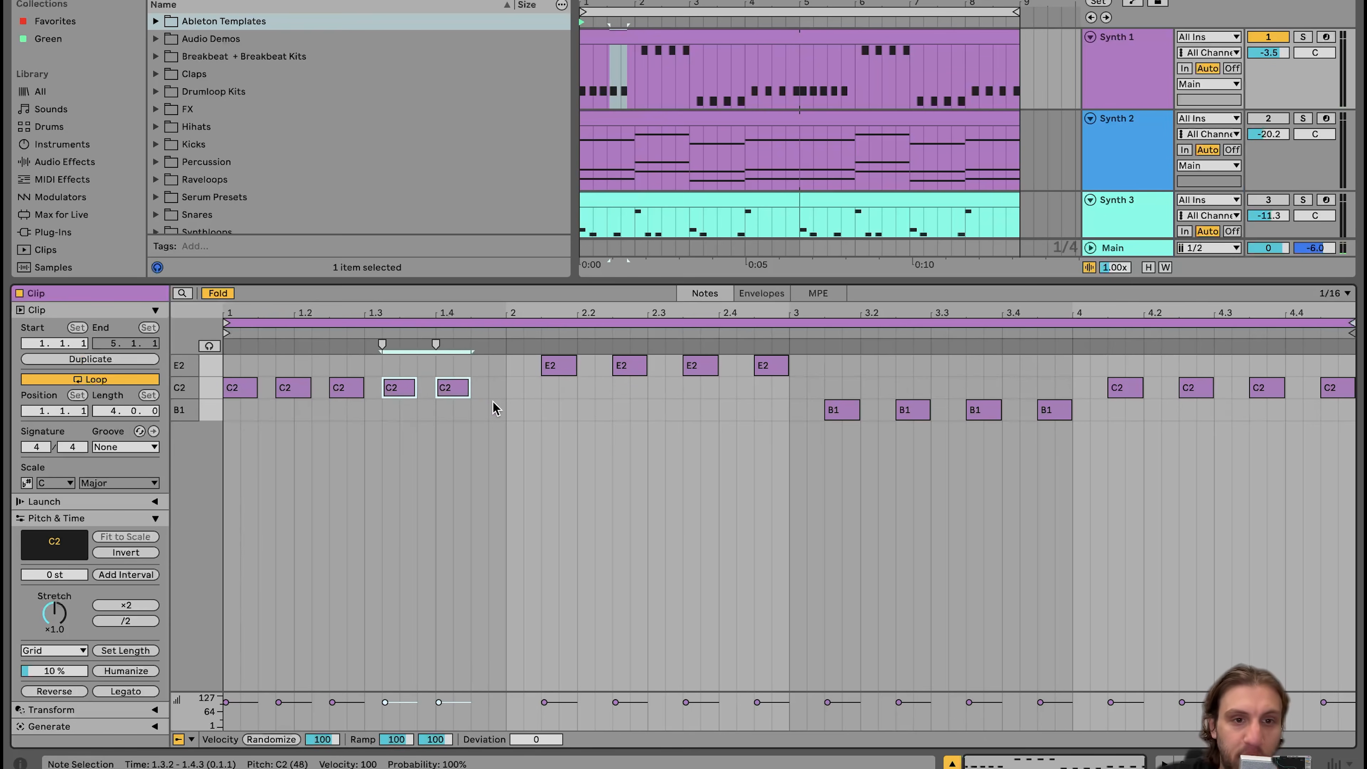
Step: Rearrange the end of bar 1 with a duplicated C2 so notes start at 1.3.1, 1.3.4 and 1.4.3, and audition the pattern
{"action": "left_click", "coordinate": [435, 362]}
{"action": "left_click", "coordinate": [435, 388]}
{"action": "key", "text": "ctrl+d"}
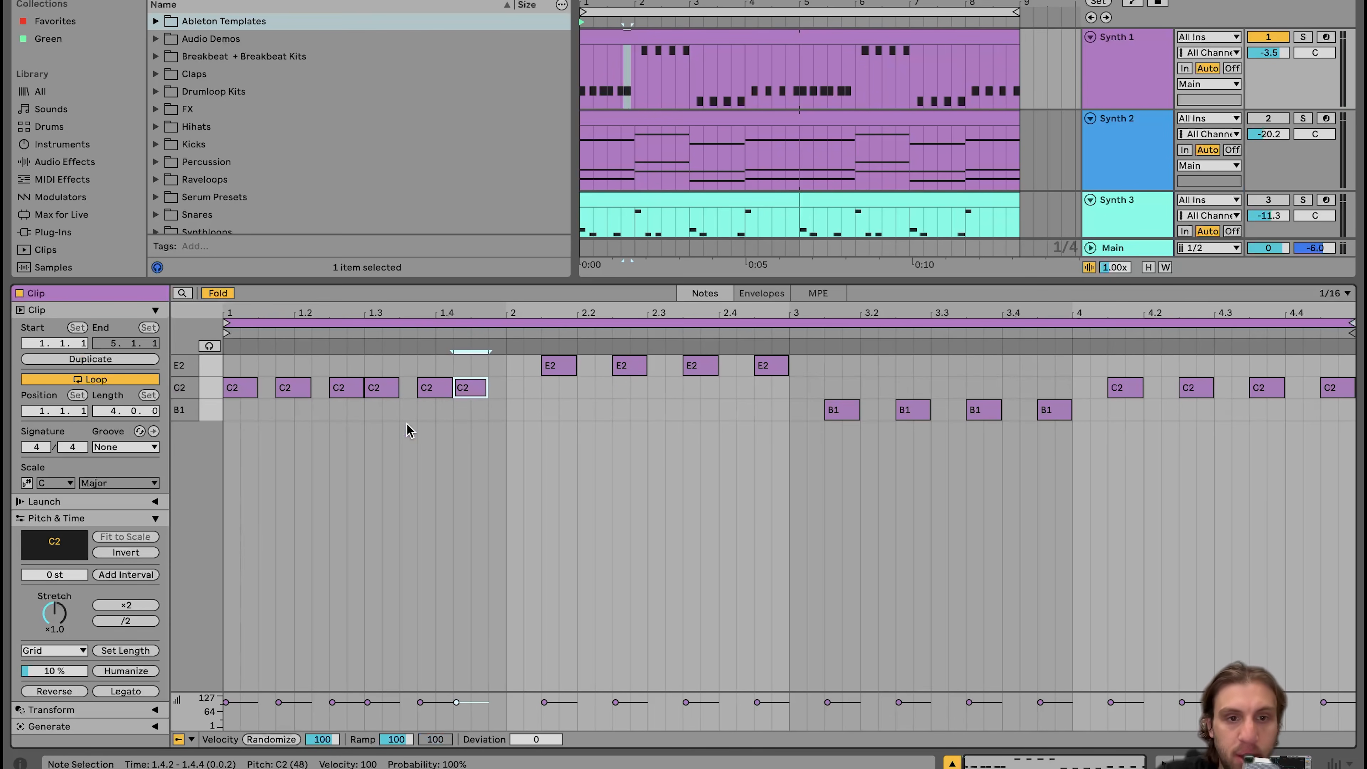
{"action": "key", "text": "Right"}
{"action": "key", "text": "space"}
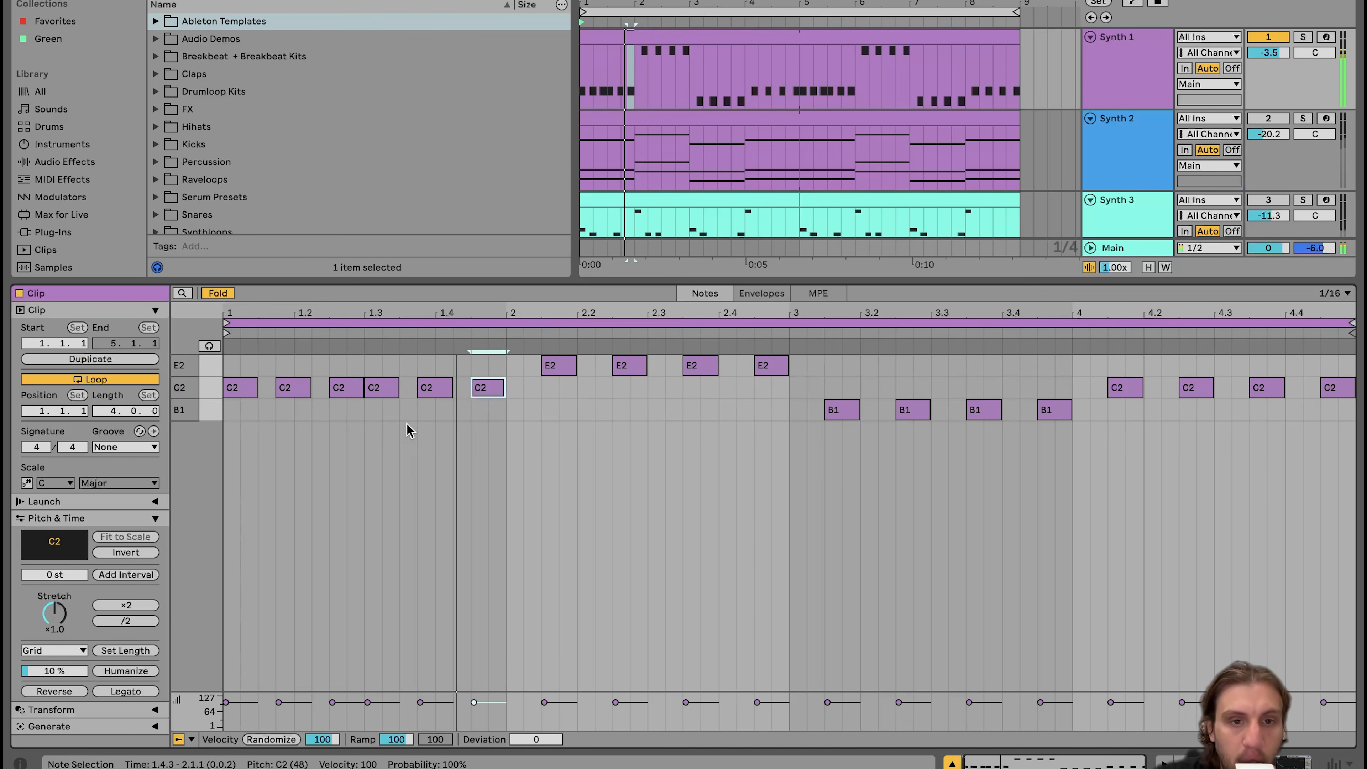
{"action": "key", "text": "space"}
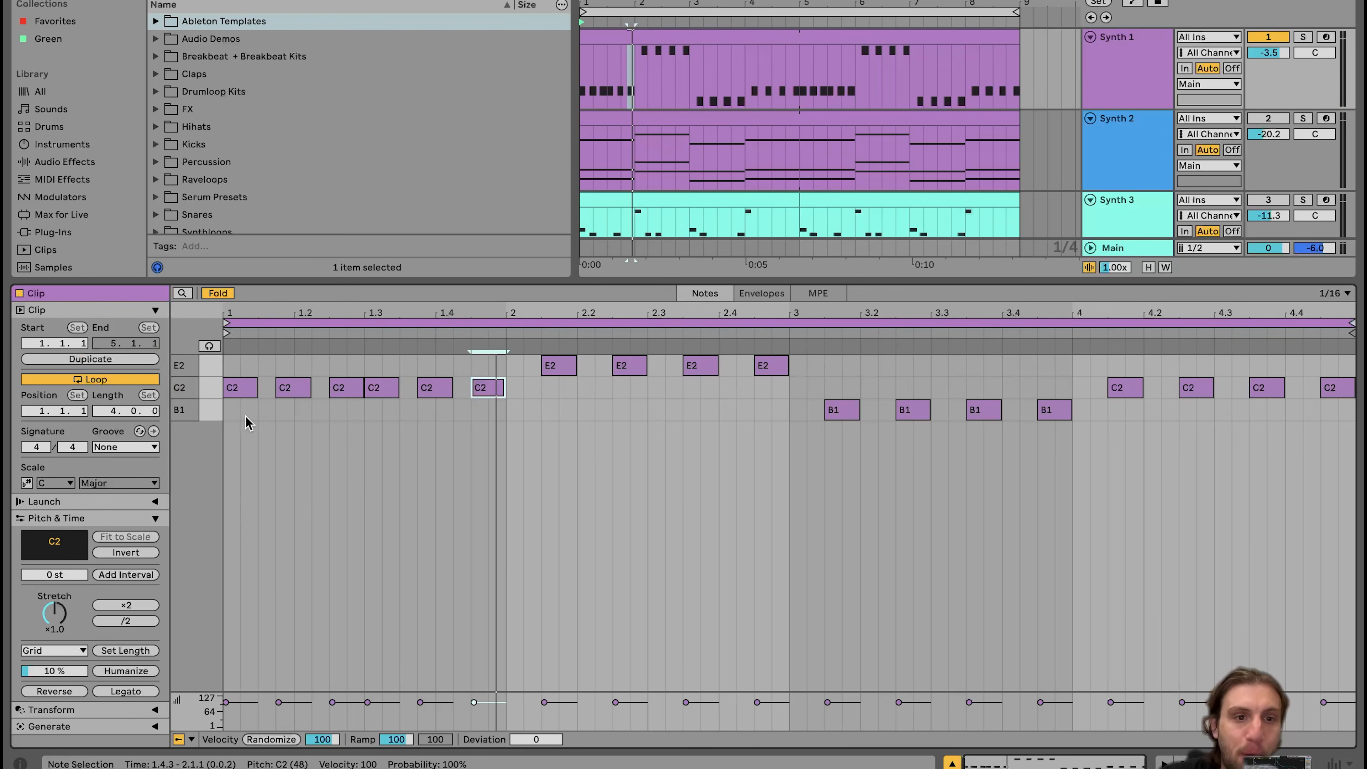
Step: Replace all notes in bar 1 with four off-beat eighth-note C2s starting at 1.1.3, 1.2.3, 1.3.3 and 1.4.3
{"action": "left_click_drag", "start_coordinate": [246, 417], "coordinate": [526, 370]}
{"action": "key", "text": "Delete"}
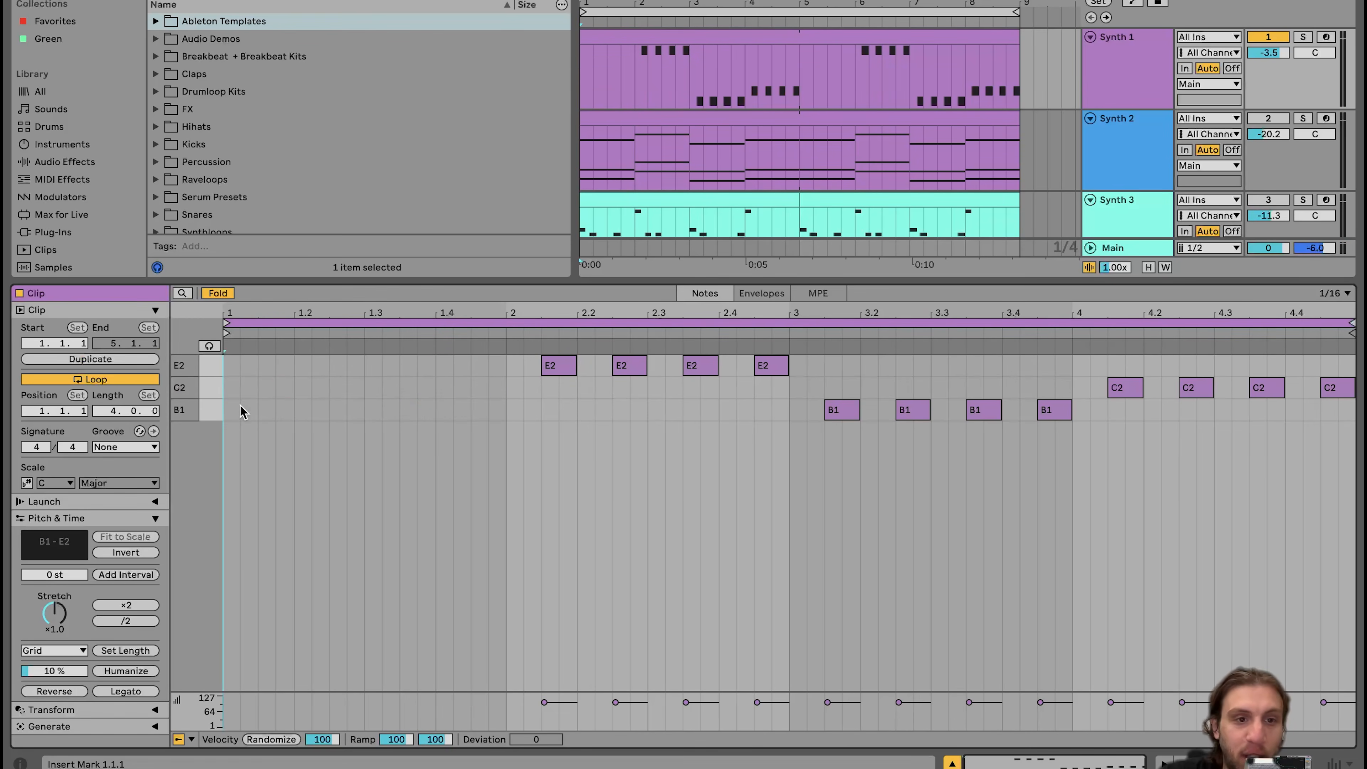
{"action": "double_click", "coordinate": [267, 388]}
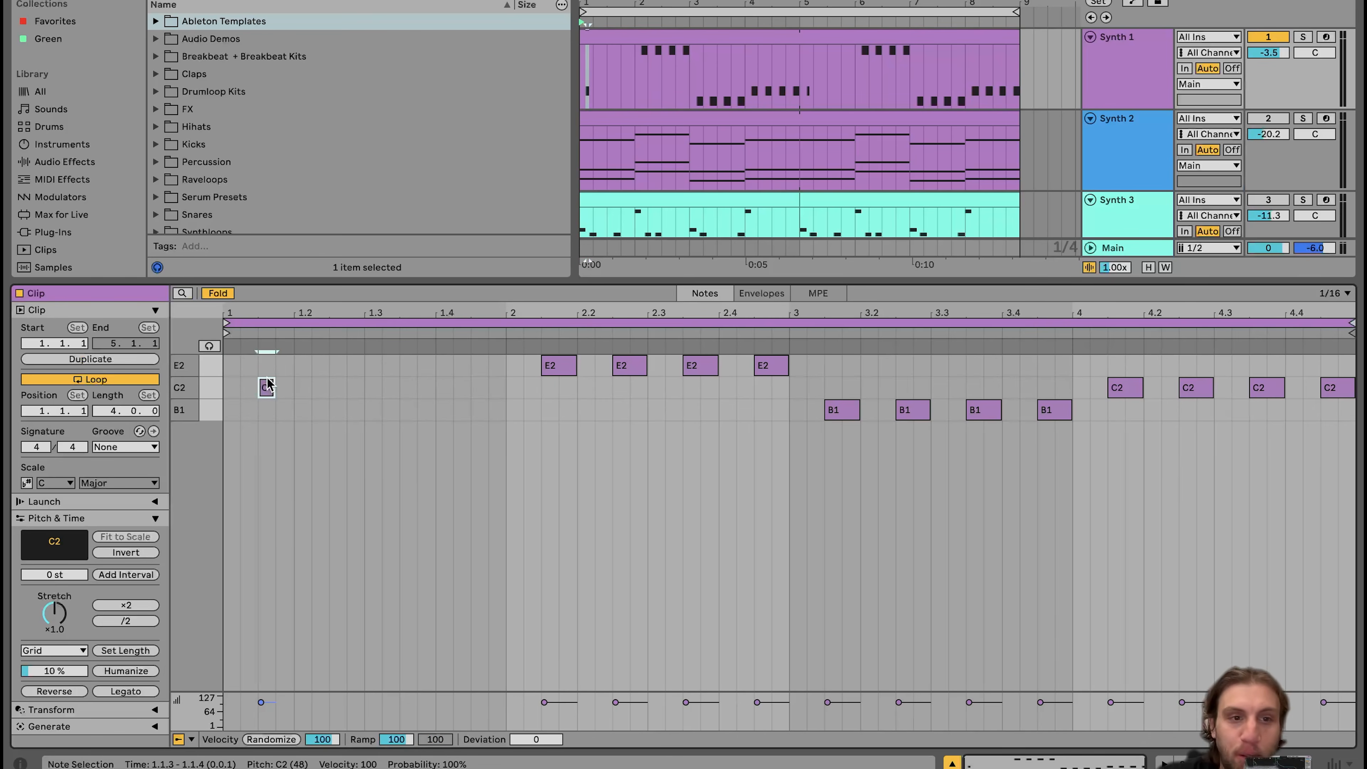
{"action": "left_click_drag", "start_coordinate": [271, 388], "coordinate": [295, 389]}
{"action": "double_click", "coordinate": [335, 387]}
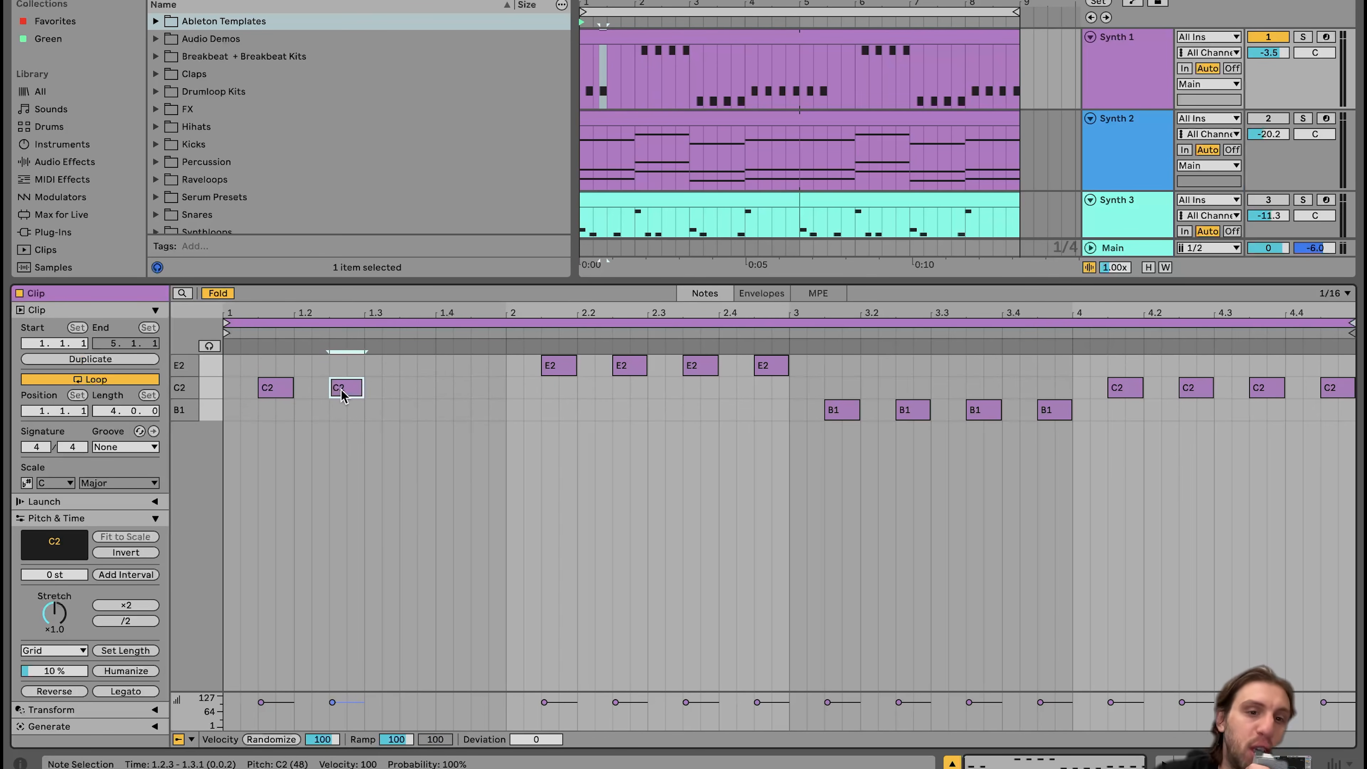
{"action": "double_click", "coordinate": [408, 389]}
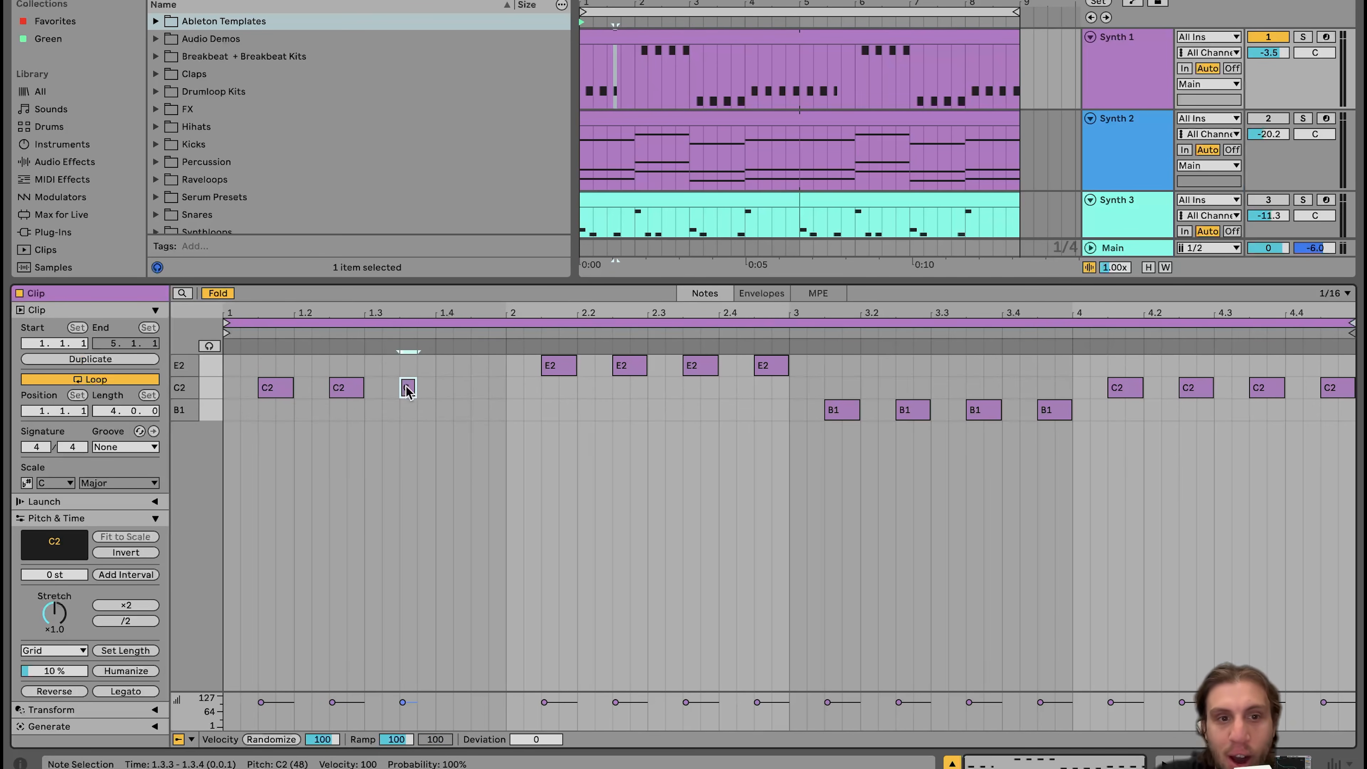
{"action": "left_click_drag", "start_coordinate": [414, 388], "coordinate": [505, 387]}
{"action": "double_click", "coordinate": [479, 388]}
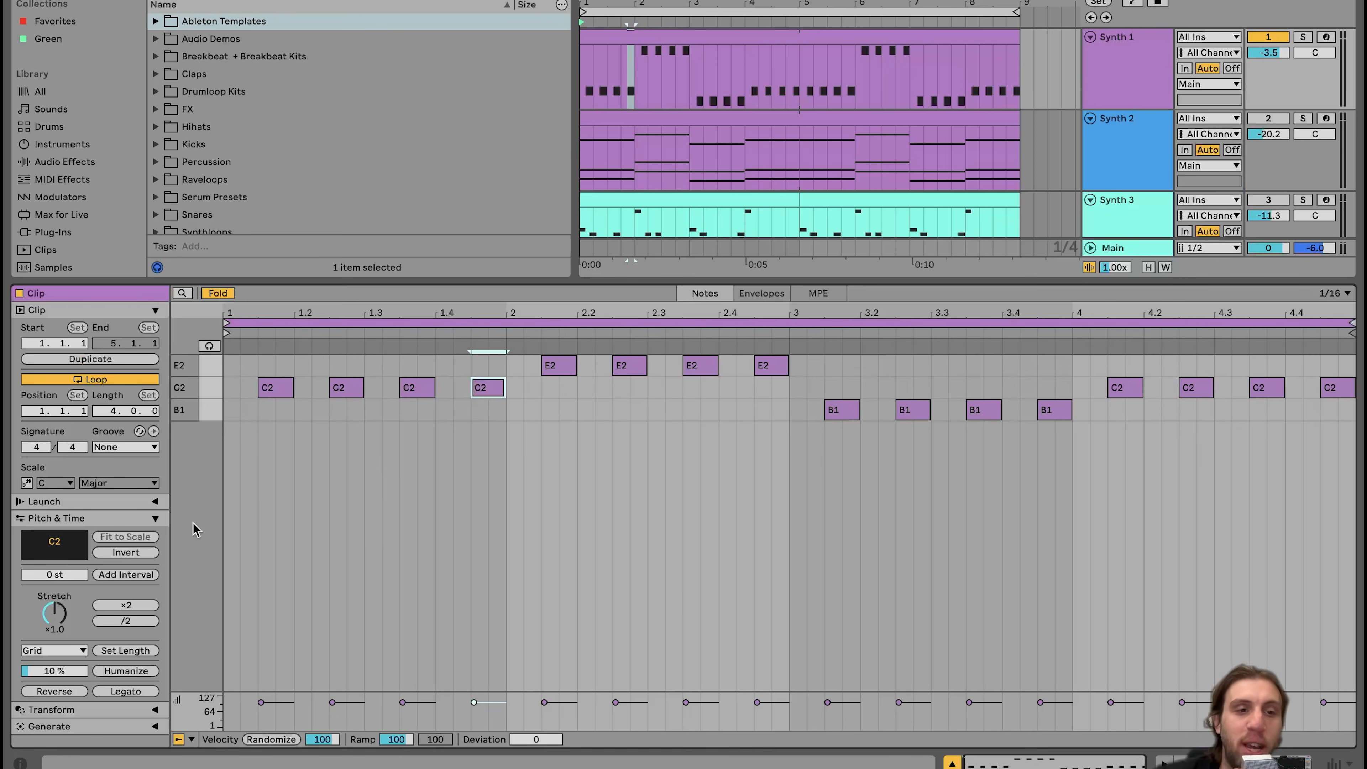
Step: Play back the Synth 1 pattern and unfold its piano roll to show the full range of pitches
{"action": "key", "text": "space"}
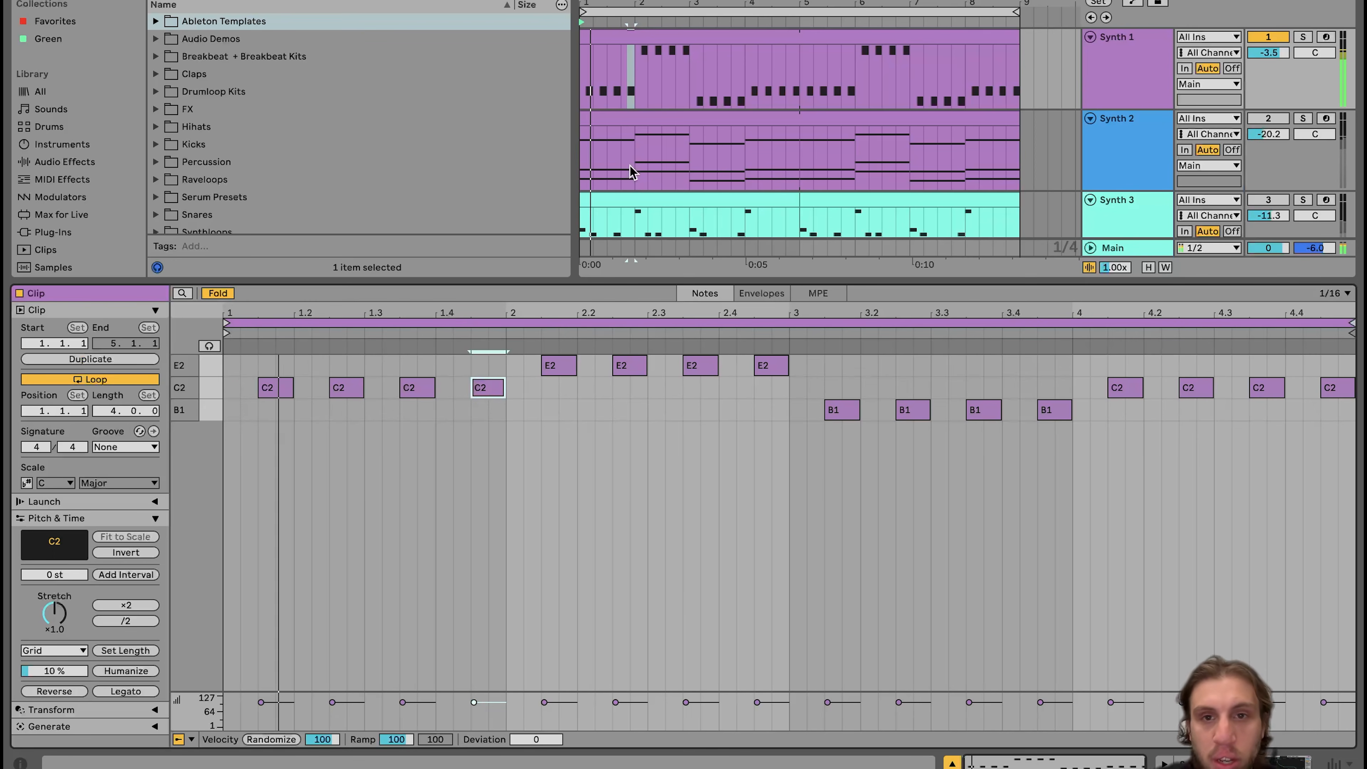
{"action": "double_click", "coordinate": [1113, 60]}
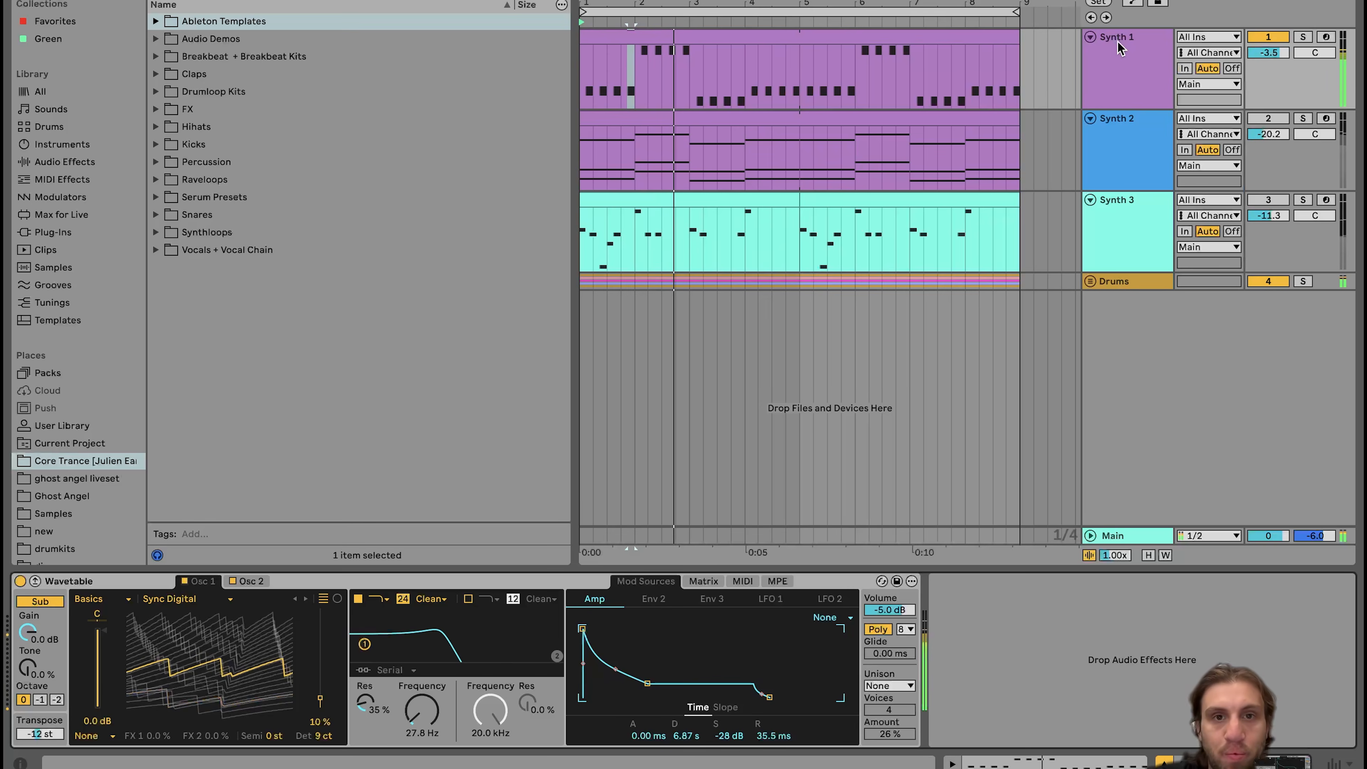
{"action": "double_click", "coordinate": [854, 55]}
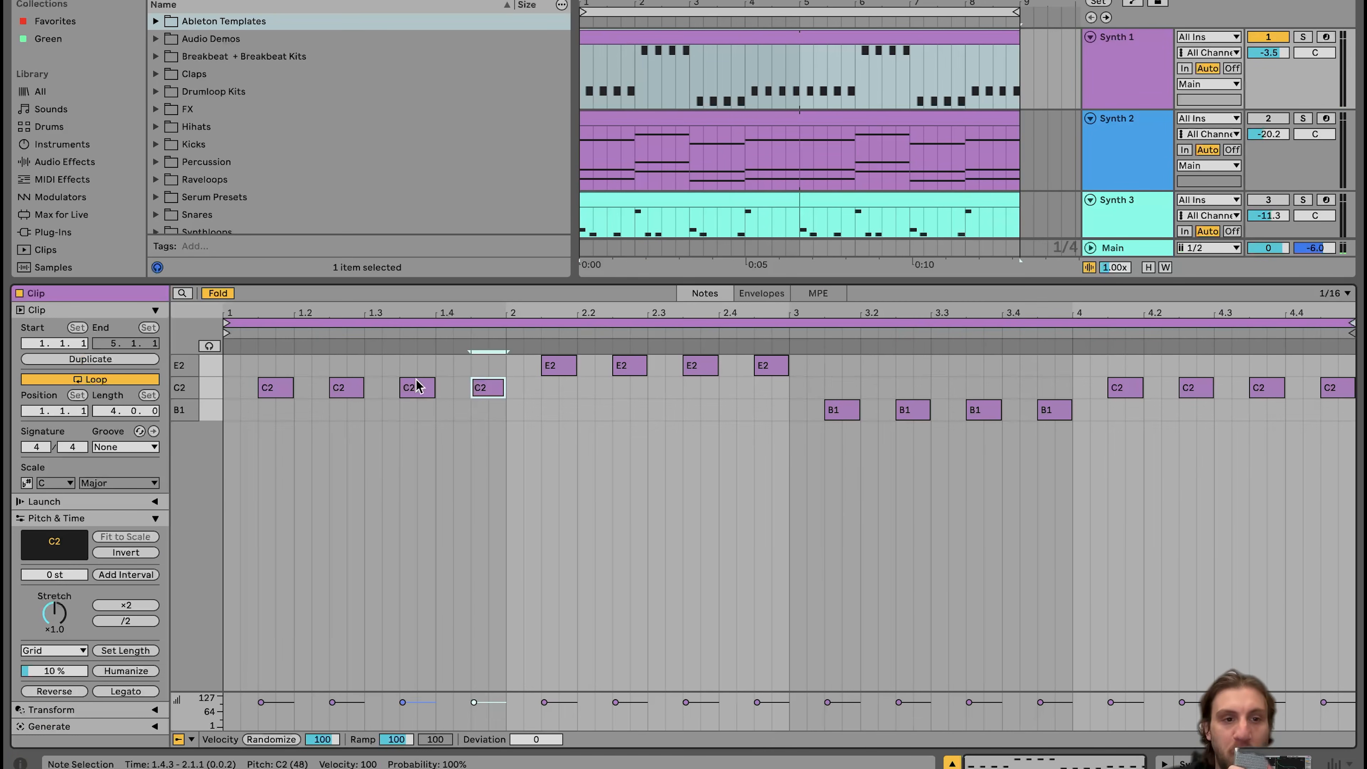
{"action": "left_click", "coordinate": [217, 295]}
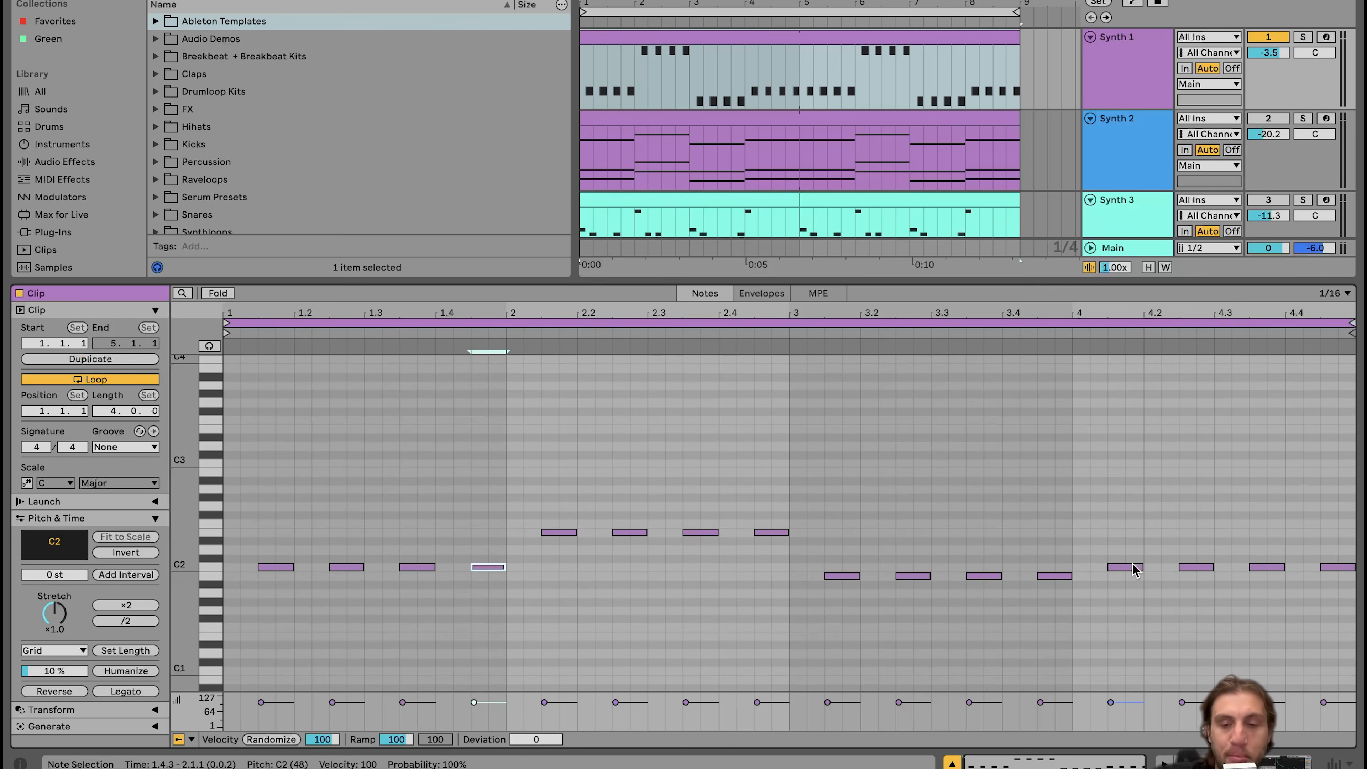
{"action": "key", "text": "space"}
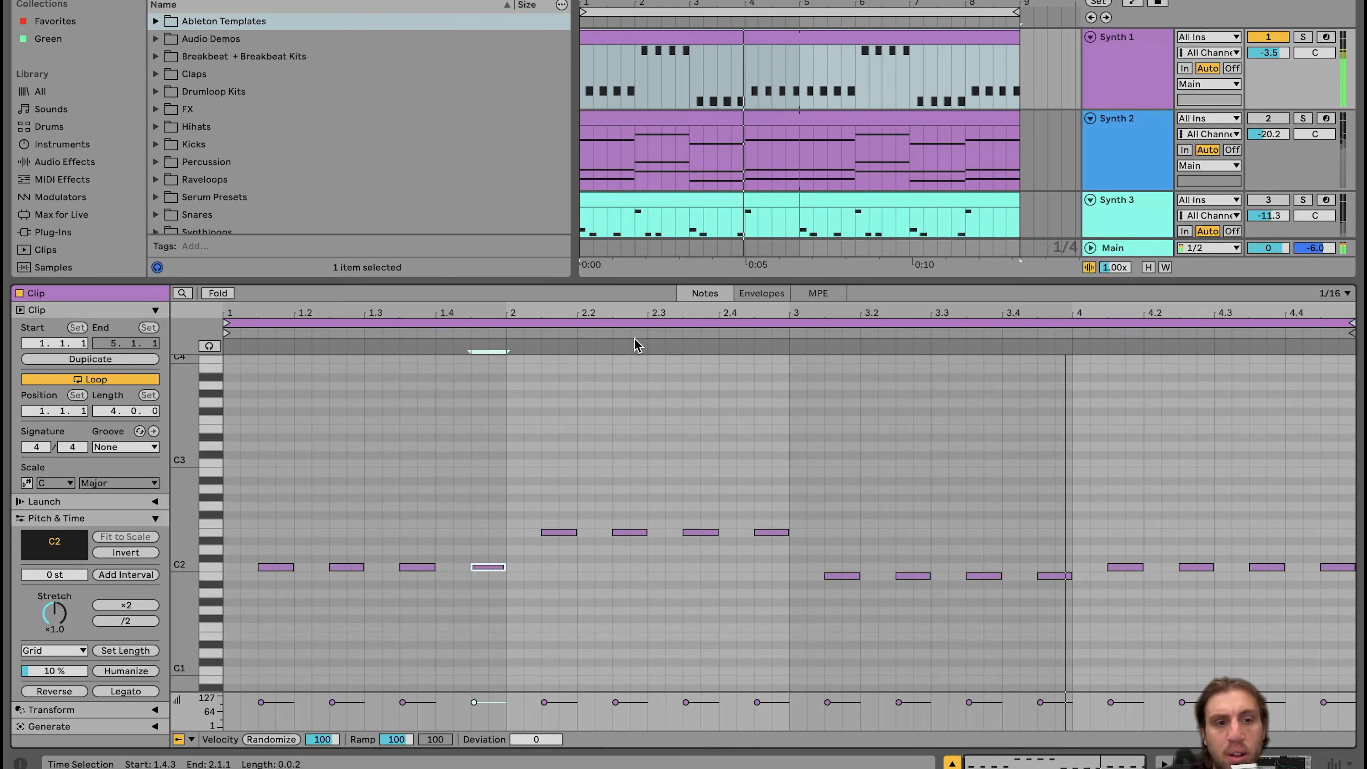
{"action": "key", "text": "space"}
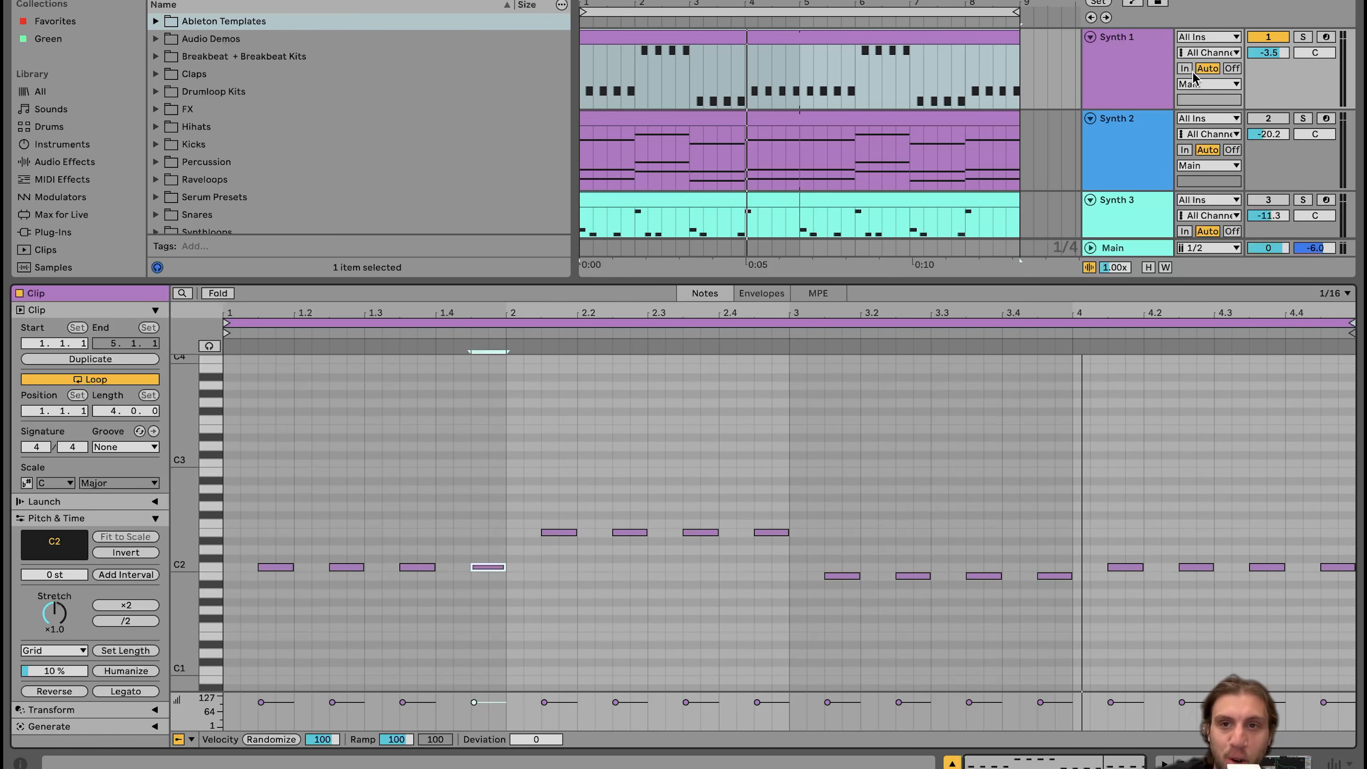
{"action": "key", "text": "space"}
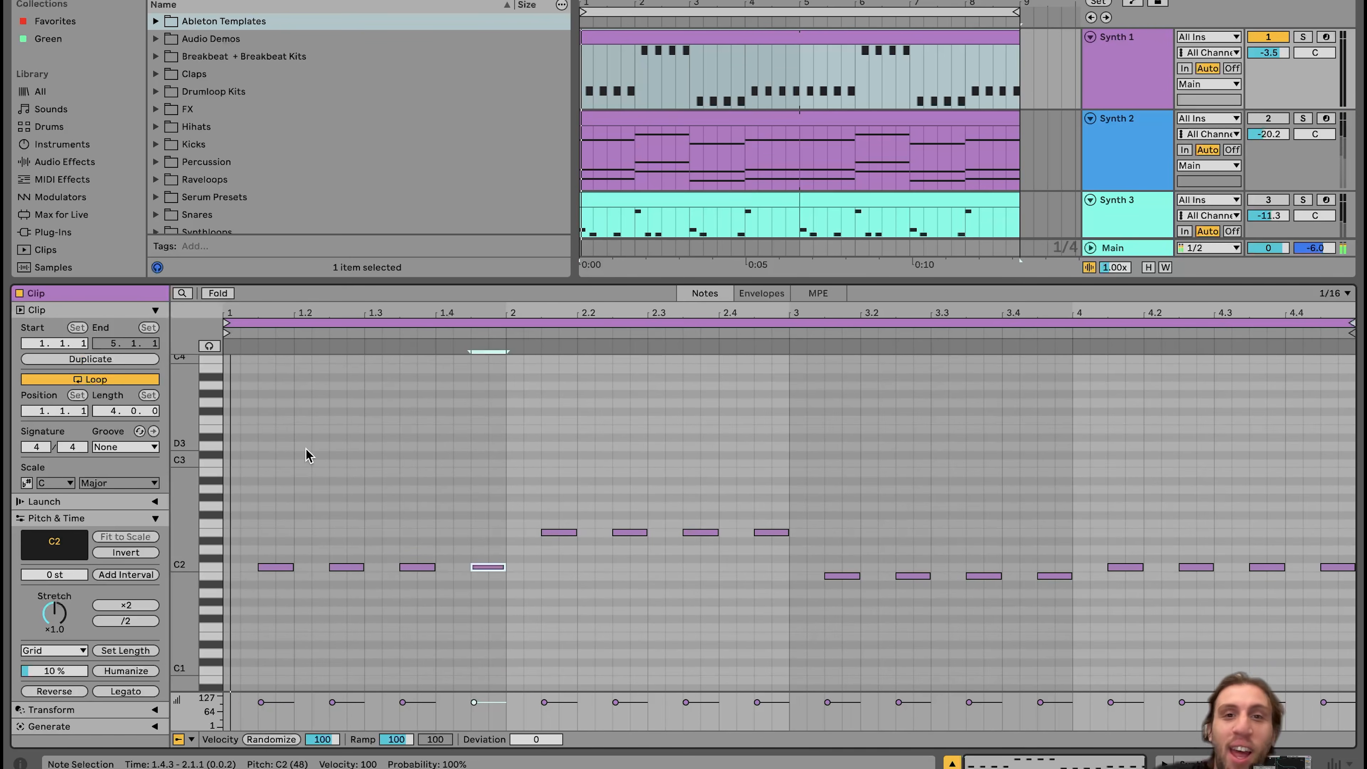
Step: Solo Synth 1 and show its Wavetable device, viewing oscillator 2 and returning to oscillator 1
{"action": "double_click", "coordinate": [1128, 68]}
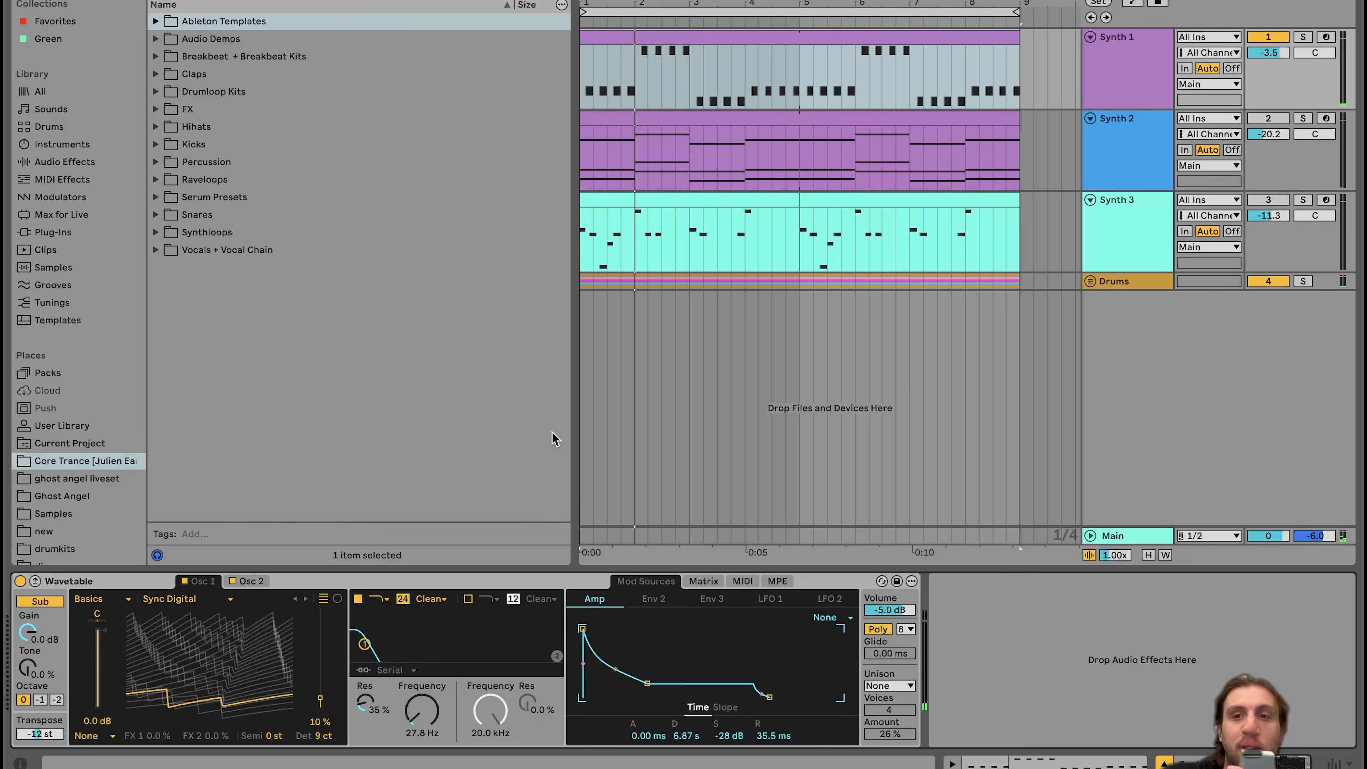
{"action": "left_click", "coordinate": [1302, 36]}
{"action": "left_click", "coordinate": [1129, 88]}
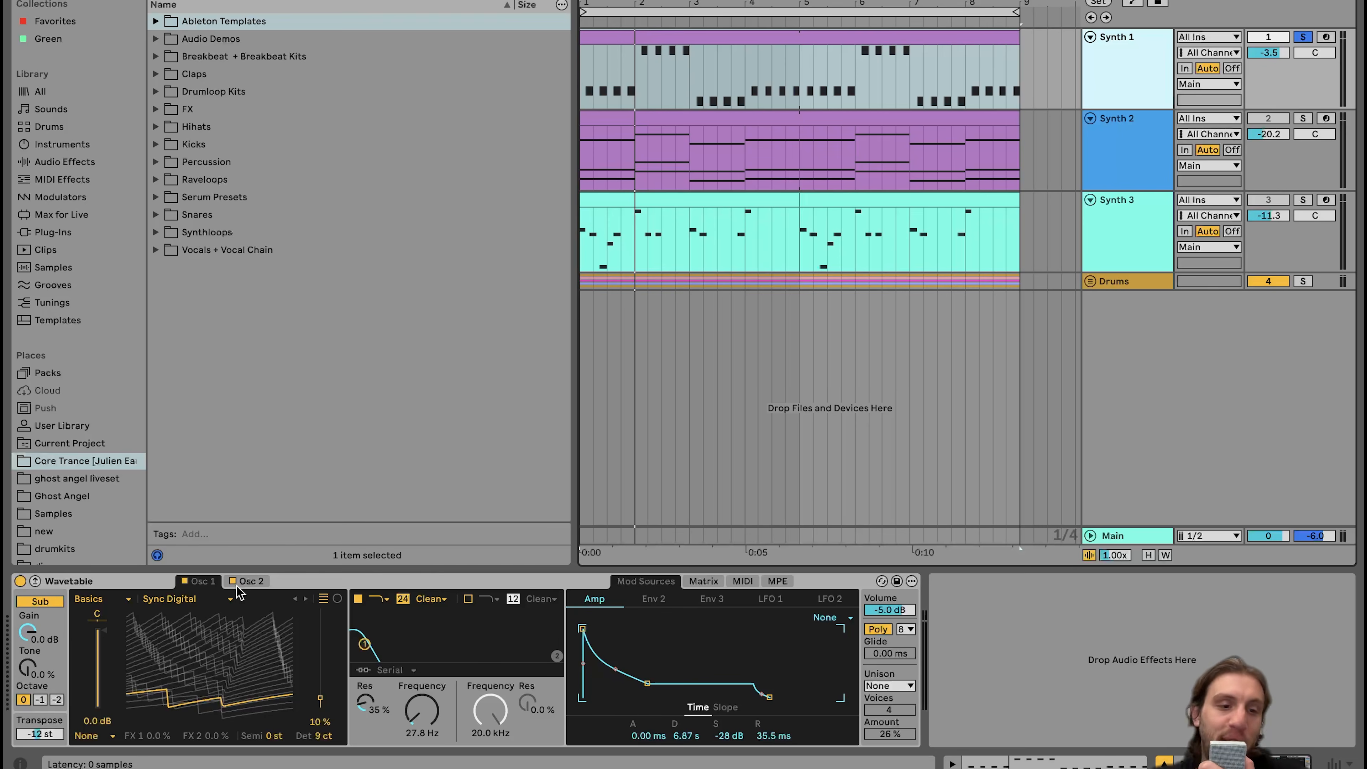
{"action": "left_click", "coordinate": [305, 587]}
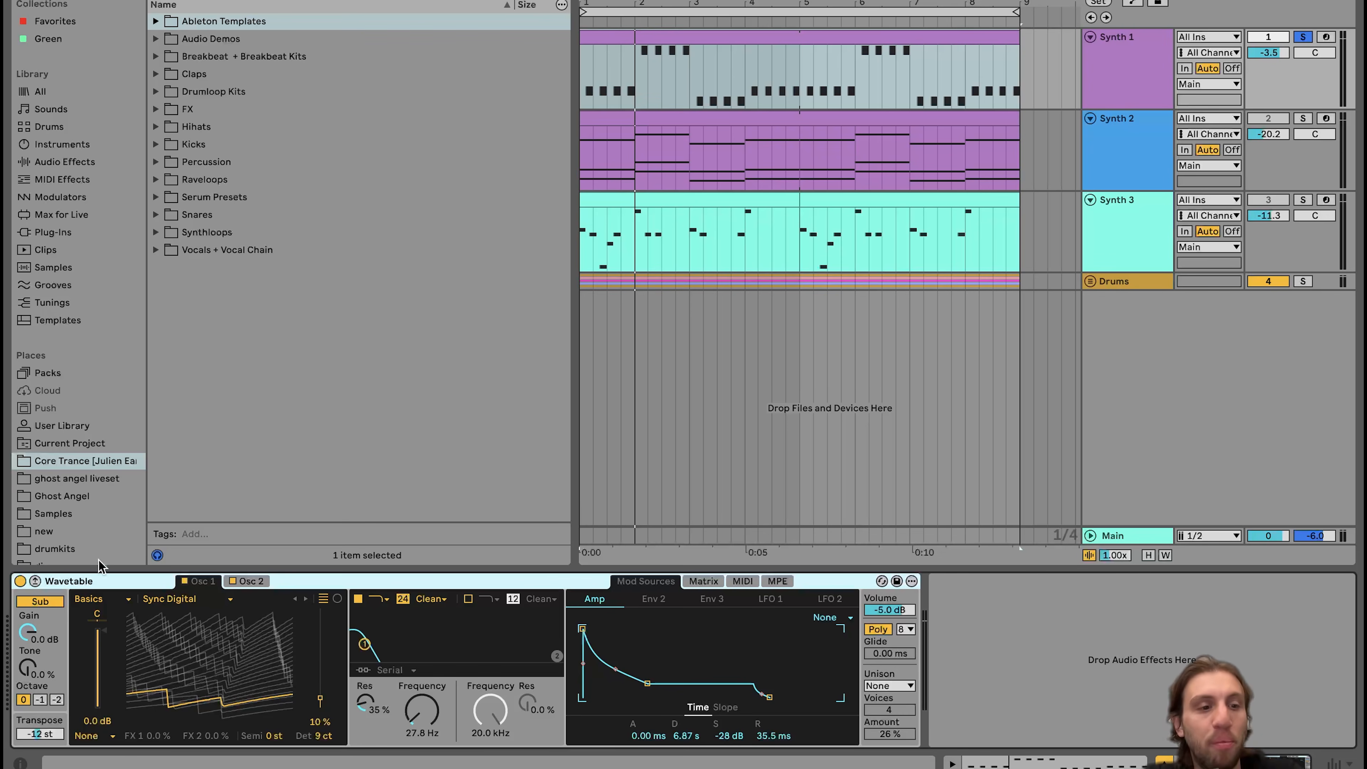
{"action": "left_click", "coordinate": [253, 582]}
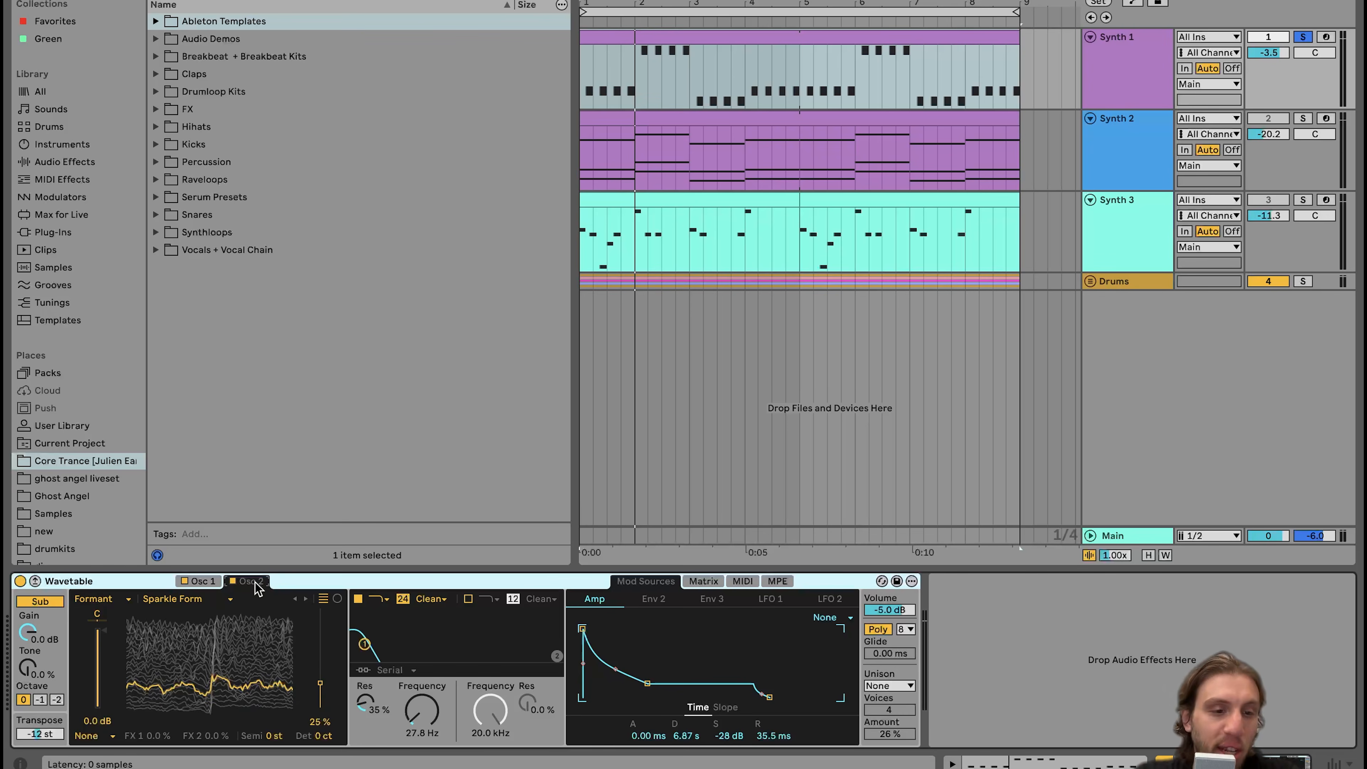
{"action": "left_click", "coordinate": [208, 587]}
Step: Turn off Wavetable's first filter and compare the sound during playback with the sub oscillator off and back on
{"action": "left_click", "coordinate": [40, 603]}
{"action": "key", "text": "space"}
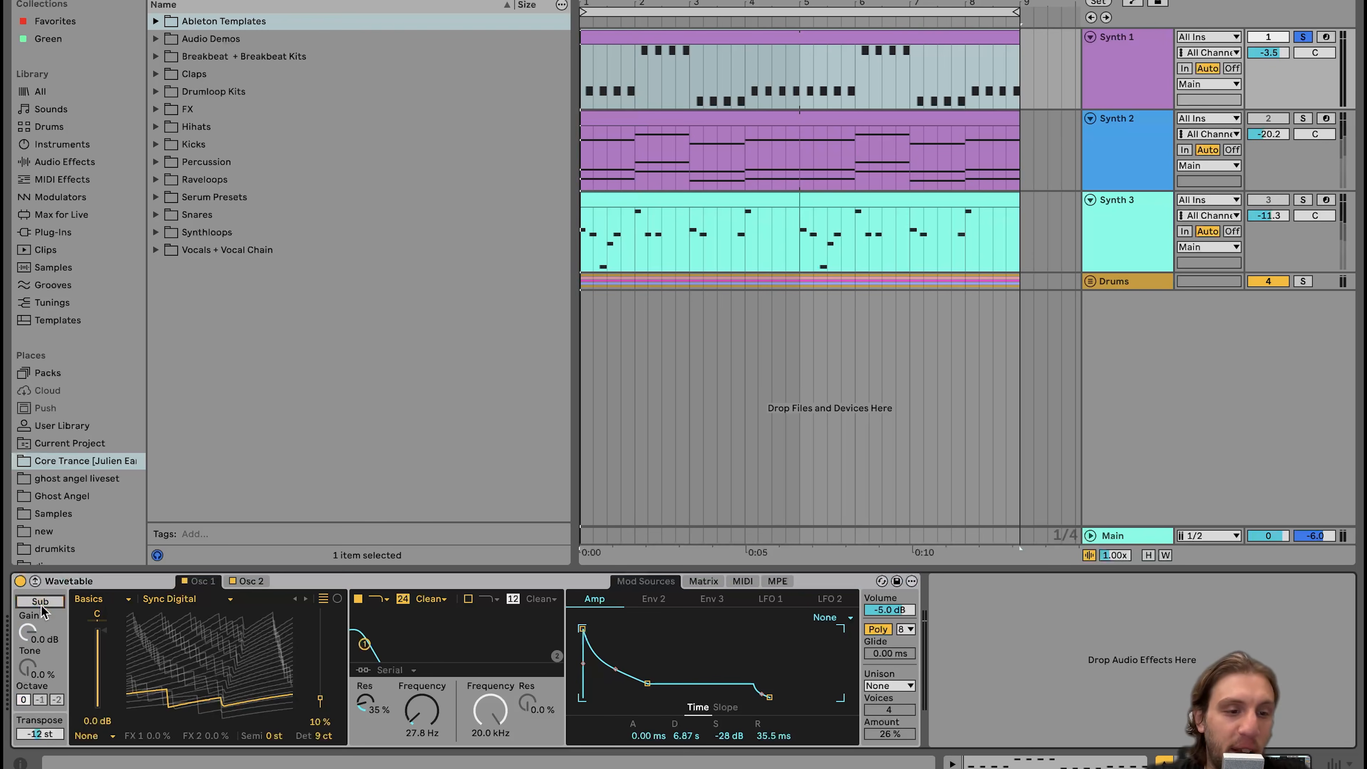
{"action": "left_click", "coordinate": [358, 598]}
{"action": "left_click", "coordinate": [238, 584]}
{"action": "left_click", "coordinate": [199, 581]}
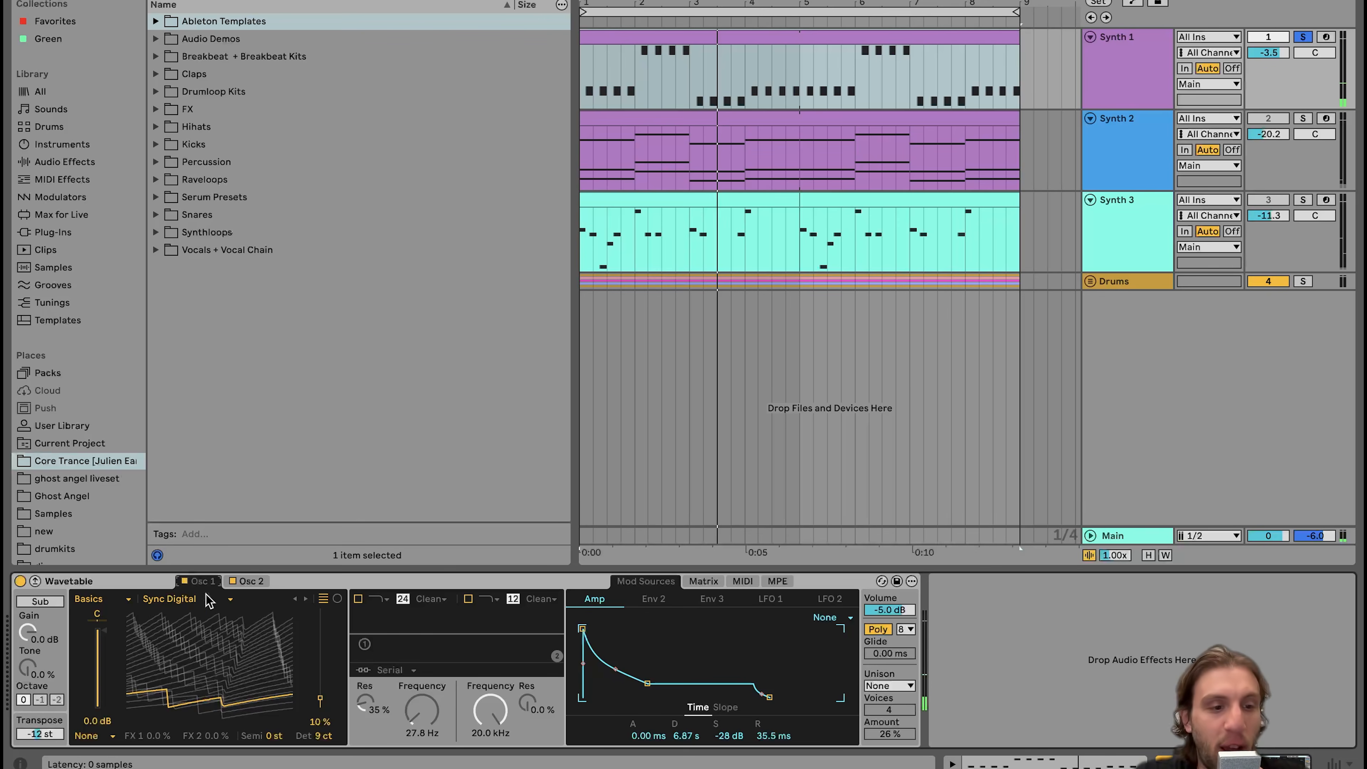
{"action": "left_click", "coordinate": [47, 602]}
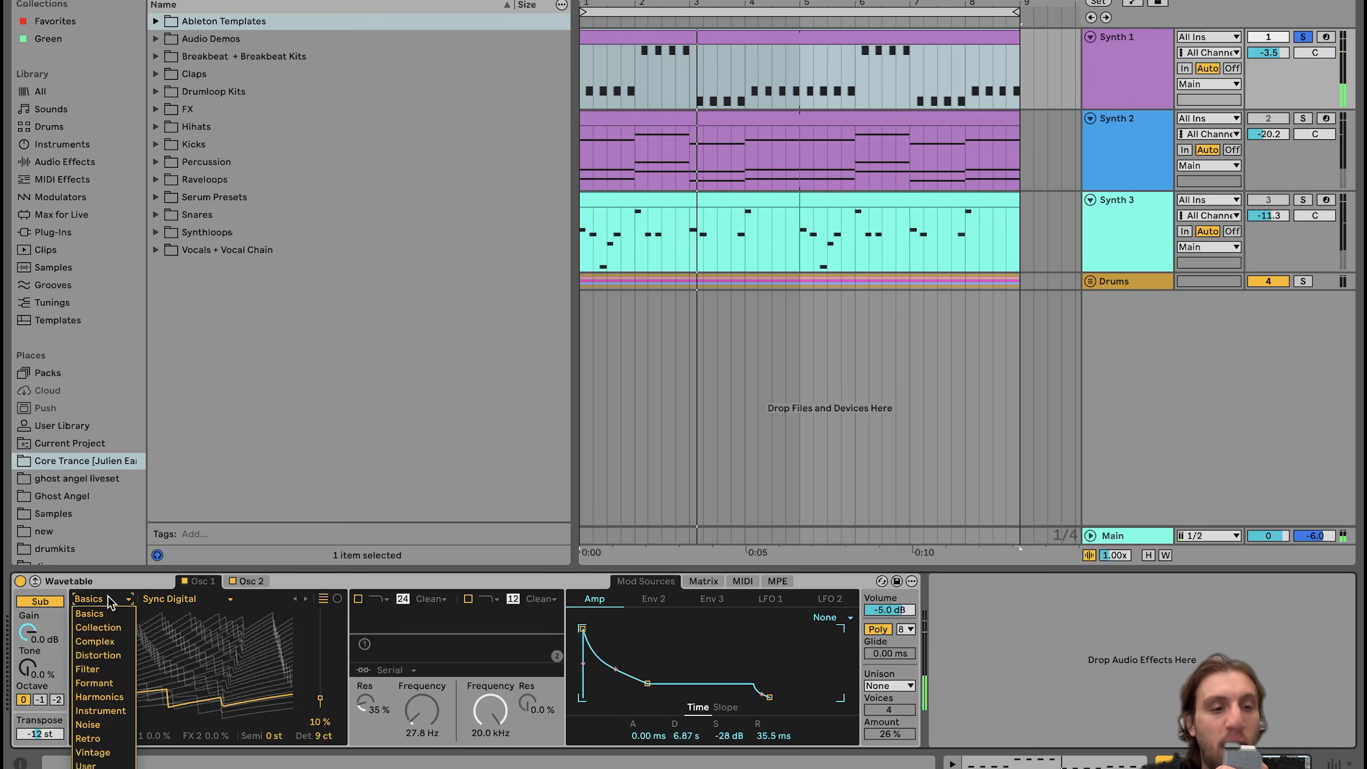
Step: Switch oscillator 1 to the Basic Shapes wavetable and set its wavetable position to 65%
{"action": "left_click", "coordinate": [167, 599]}
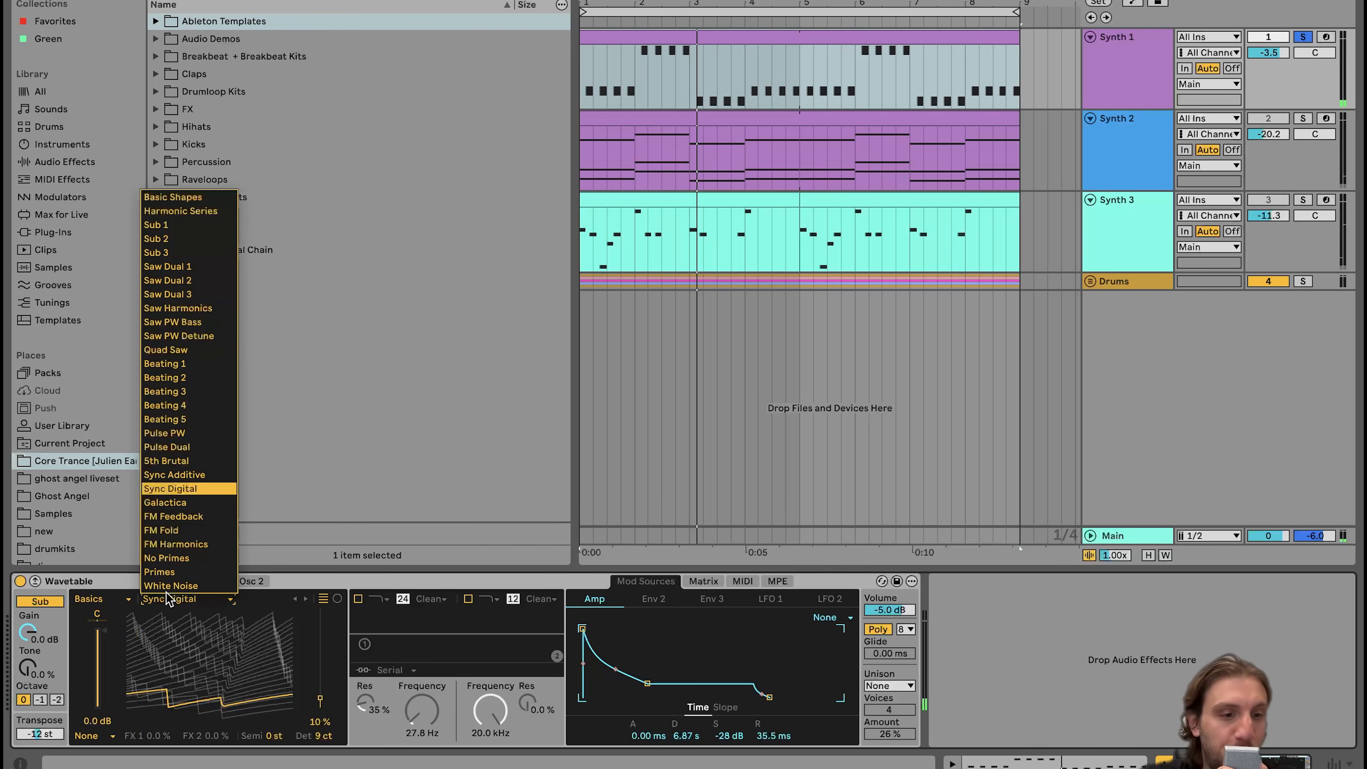
{"action": "left_click", "coordinate": [178, 196]}
{"action": "mouse_move", "coordinate": [208, 659]}
{"action": "left_mouse_down"}
{"action": "mouse_move", "coordinate": [208, 635]}
{"action": "mouse_move", "coordinate": [208, 660]}
{"action": "left_mouse_up"}
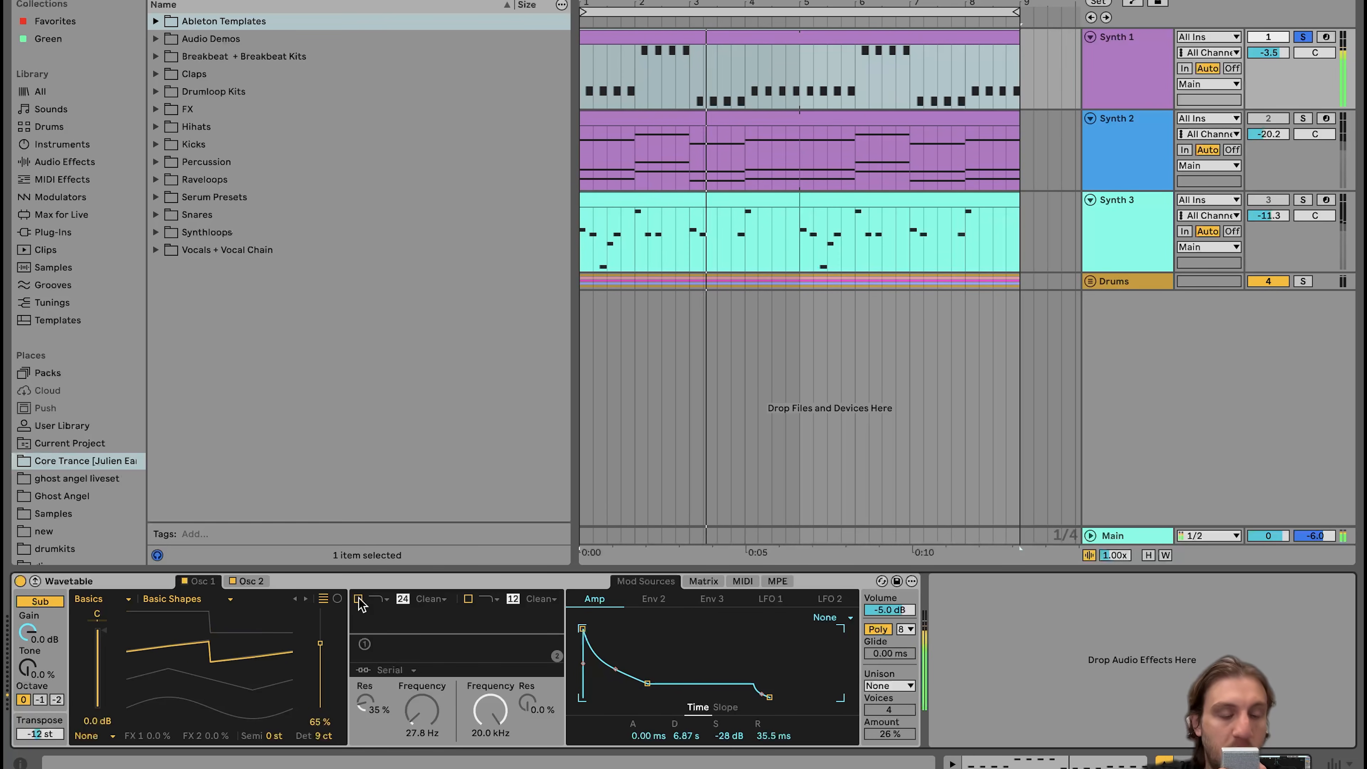
Step: Compare oscillator 2's Sparkle Form wavetable with oscillator 1's Basic Shapes in Synth 1's Wavetable, ending on oscillator 2
{"action": "left_click", "coordinate": [247, 581]}
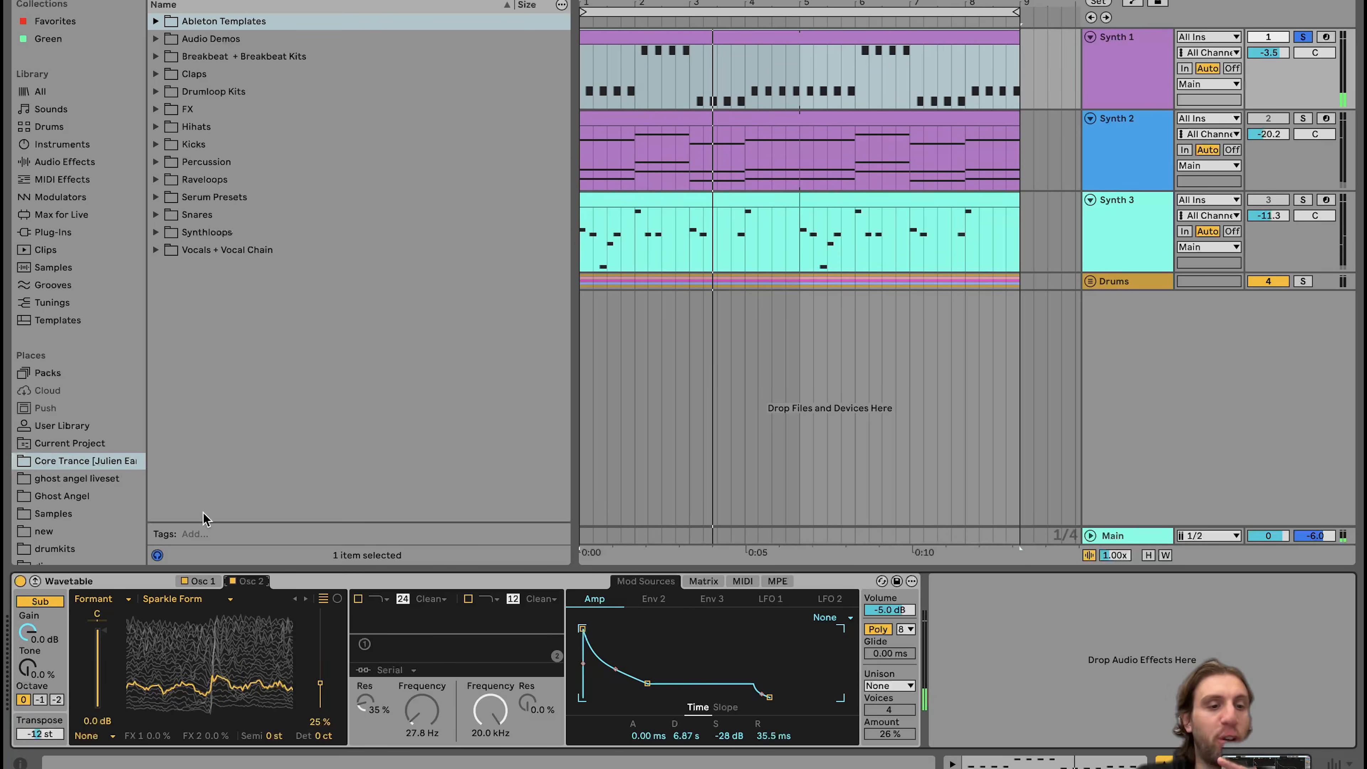
{"action": "left_click", "coordinate": [194, 582]}
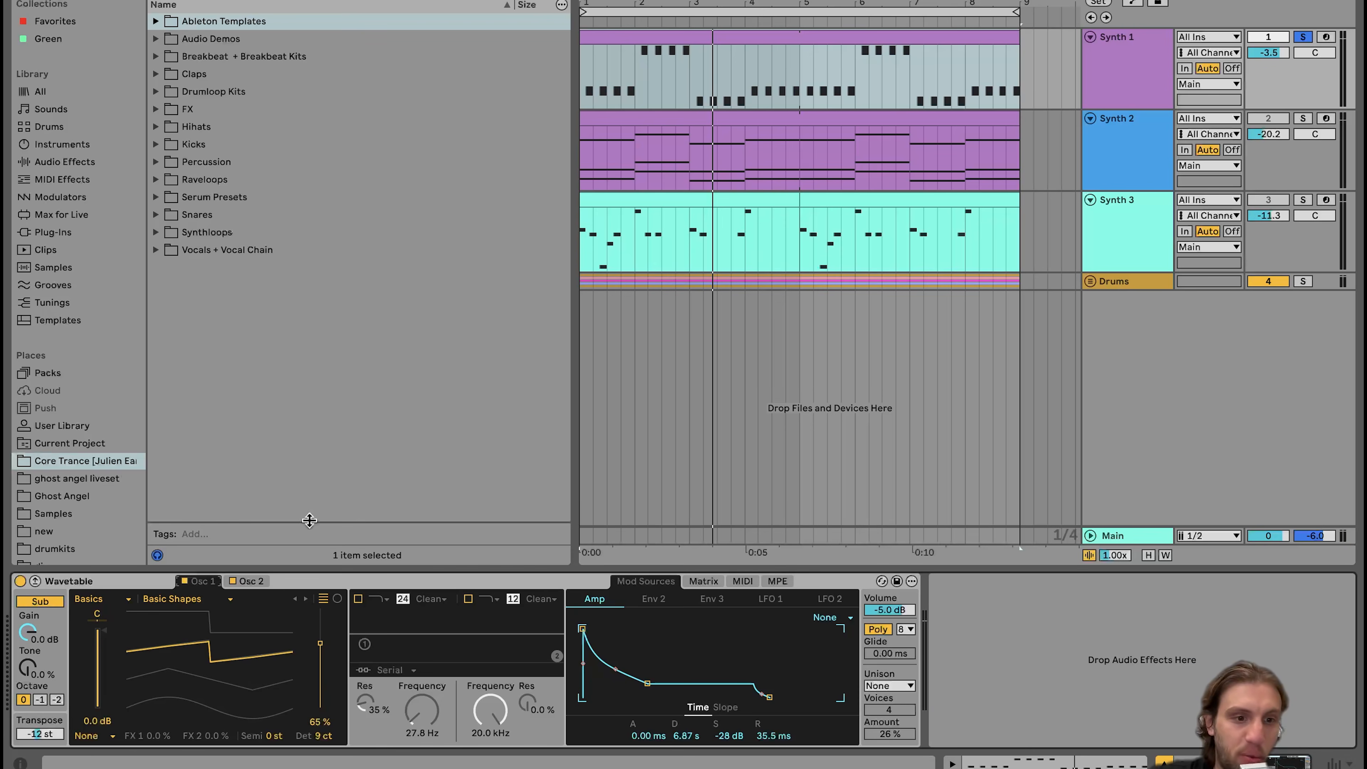
{"action": "left_click", "coordinate": [254, 582]}
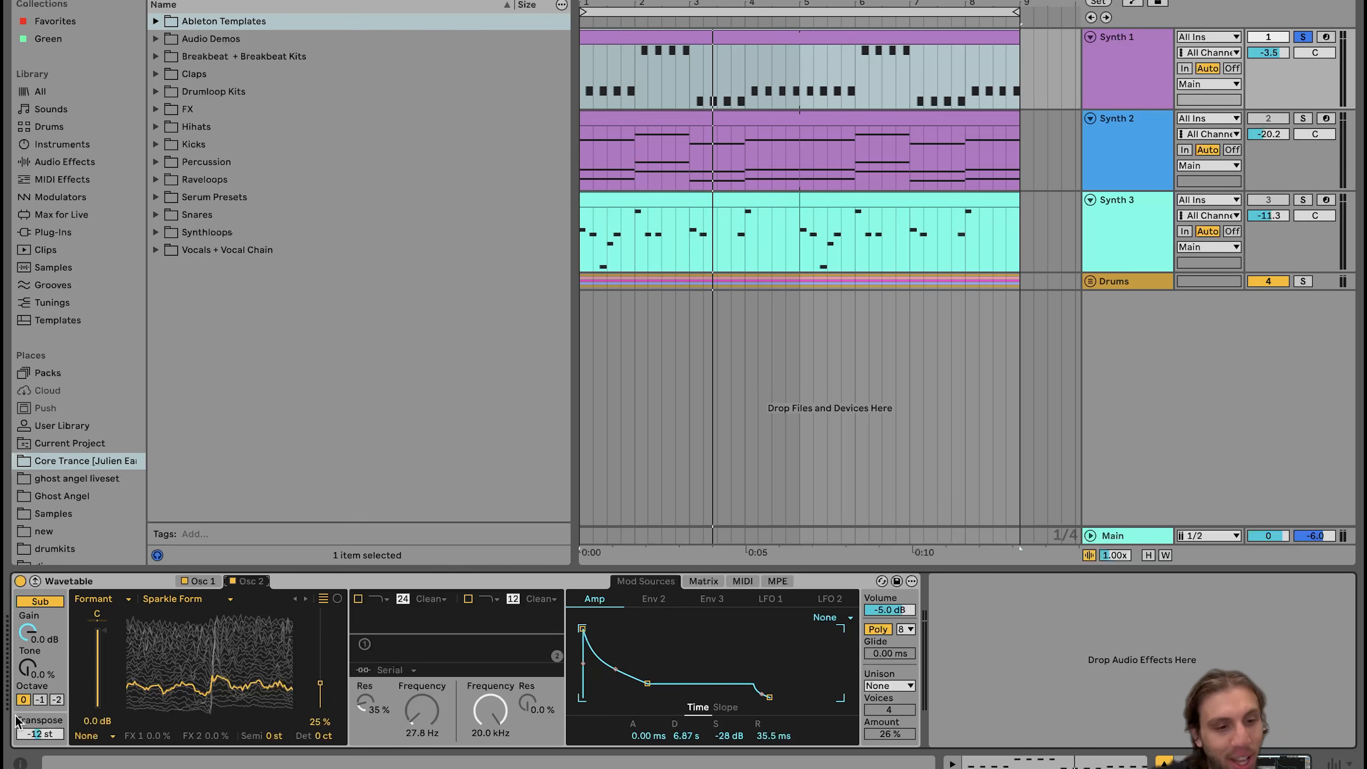
Step: Turn Wavetable's first filter back on and open Envelope 2's settings from the modulation matrix
{"action": "left_click", "coordinate": [358, 599]}
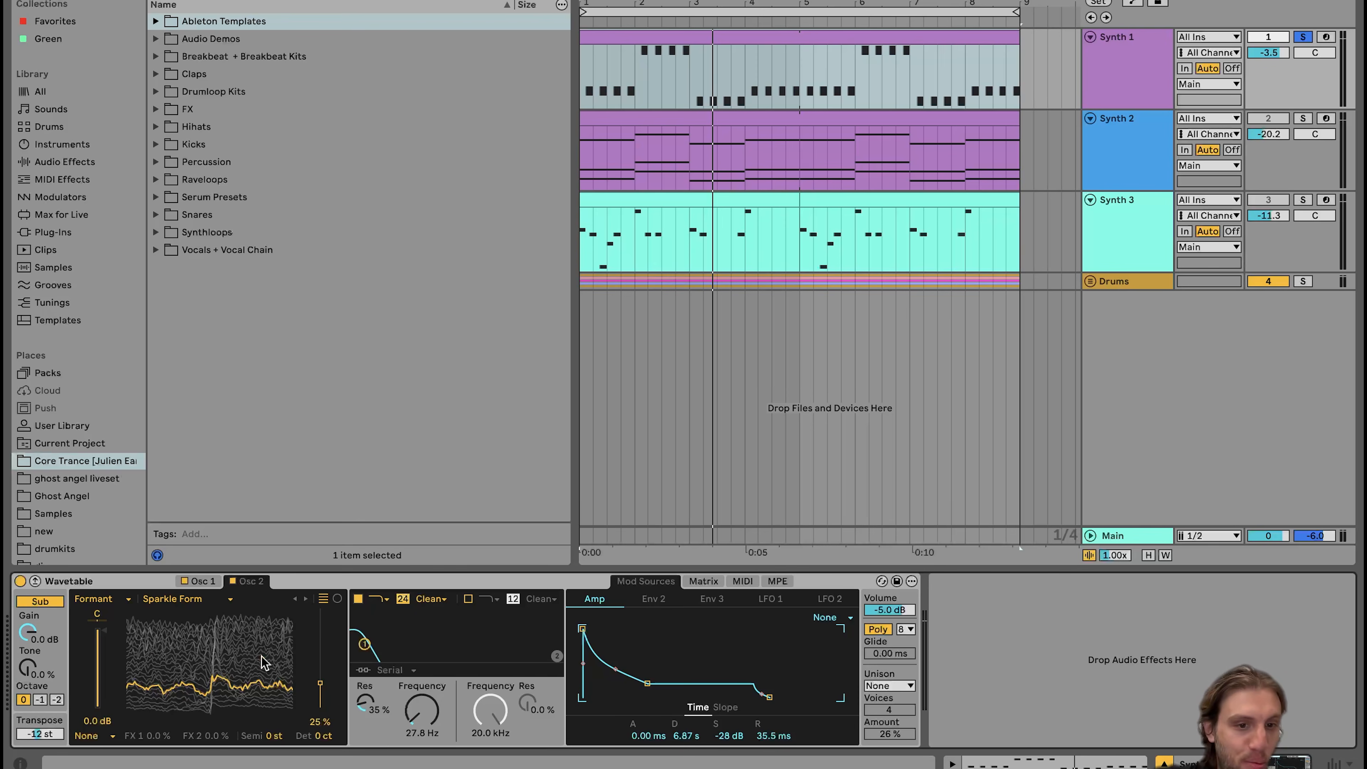
{"action": "left_click", "coordinate": [710, 582]}
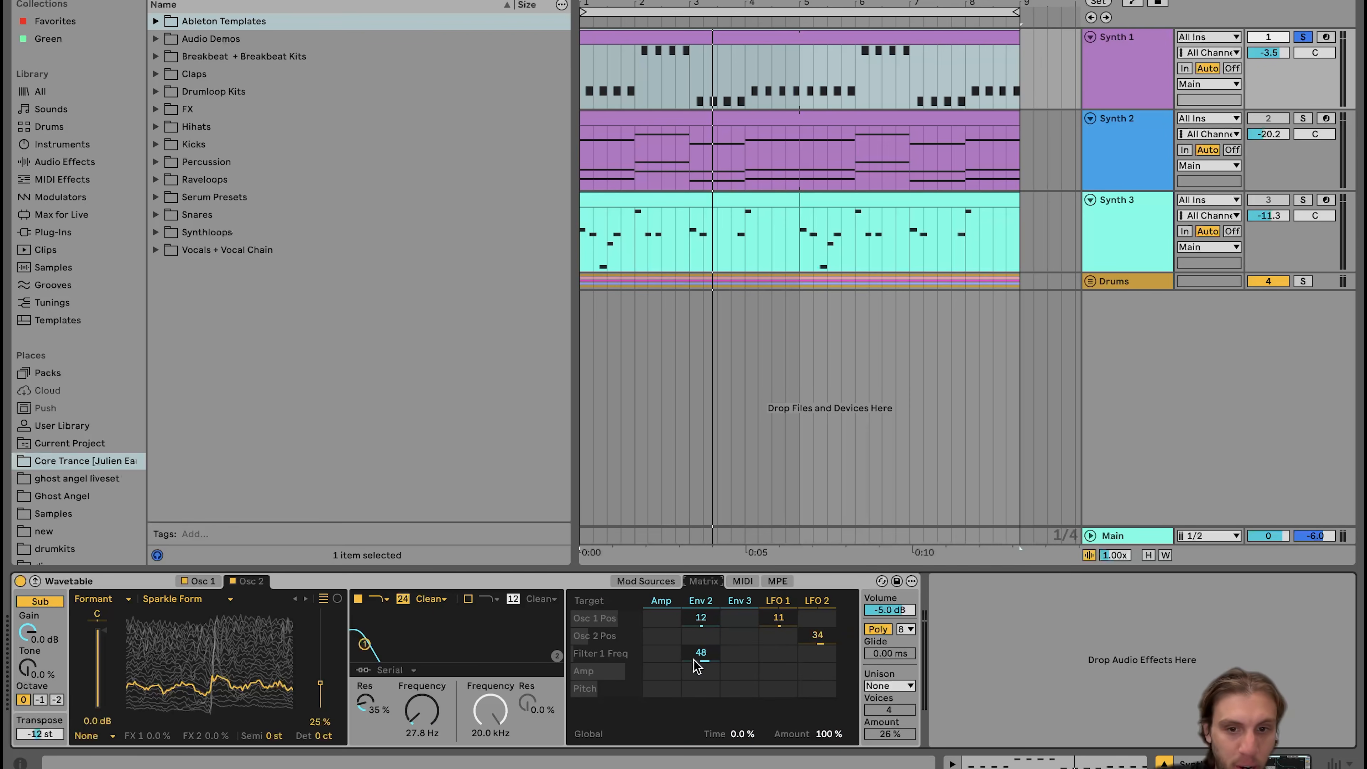
{"action": "left_click", "coordinate": [701, 601]}
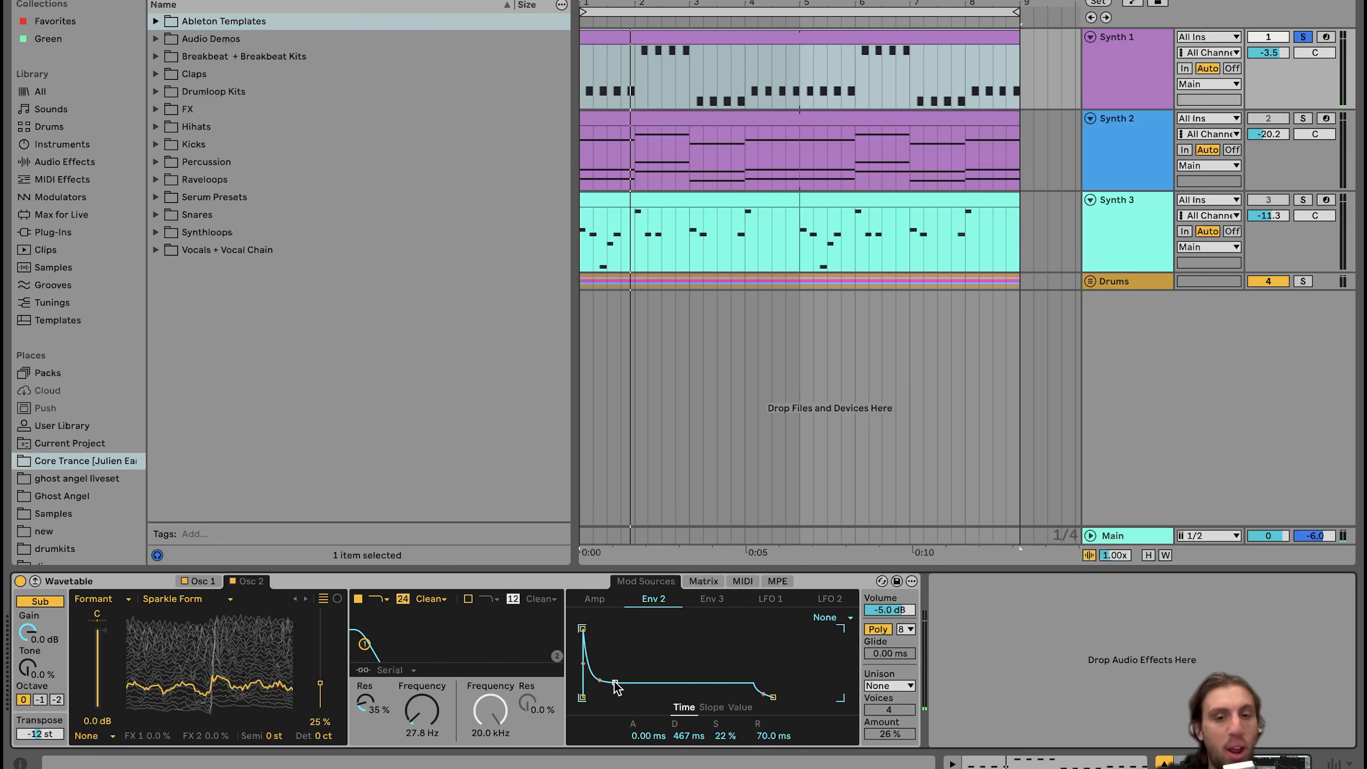
Step: Try Envelope 2 with a 790 ms decay and 0% sustain during playback, and undo the envelope changes
{"action": "mouse_move", "coordinate": [615, 682]}
{"action": "left_mouse_down"}
{"action": "mouse_move", "coordinate": [620, 698]}
{"action": "mouse_move", "coordinate": [602, 668]}
{"action": "left_mouse_up"}
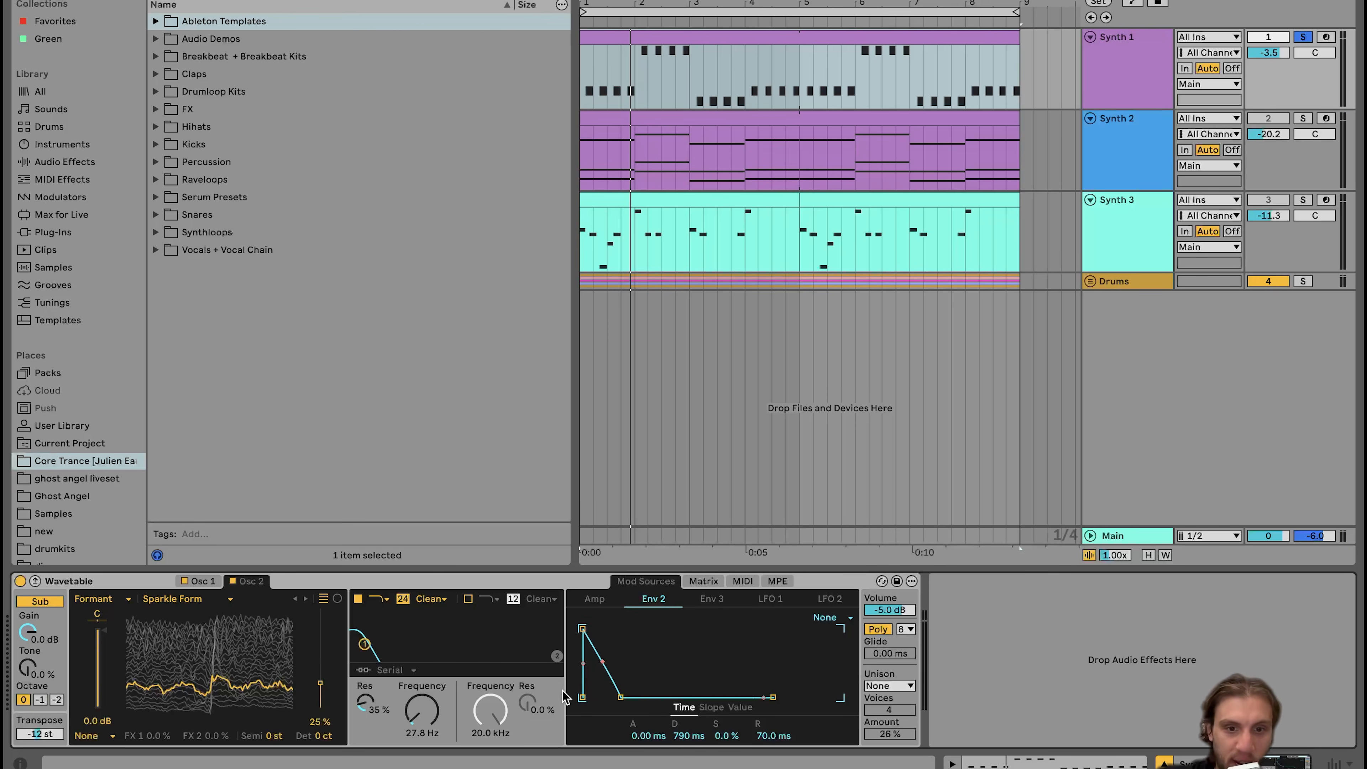
{"action": "key", "text": "space"}
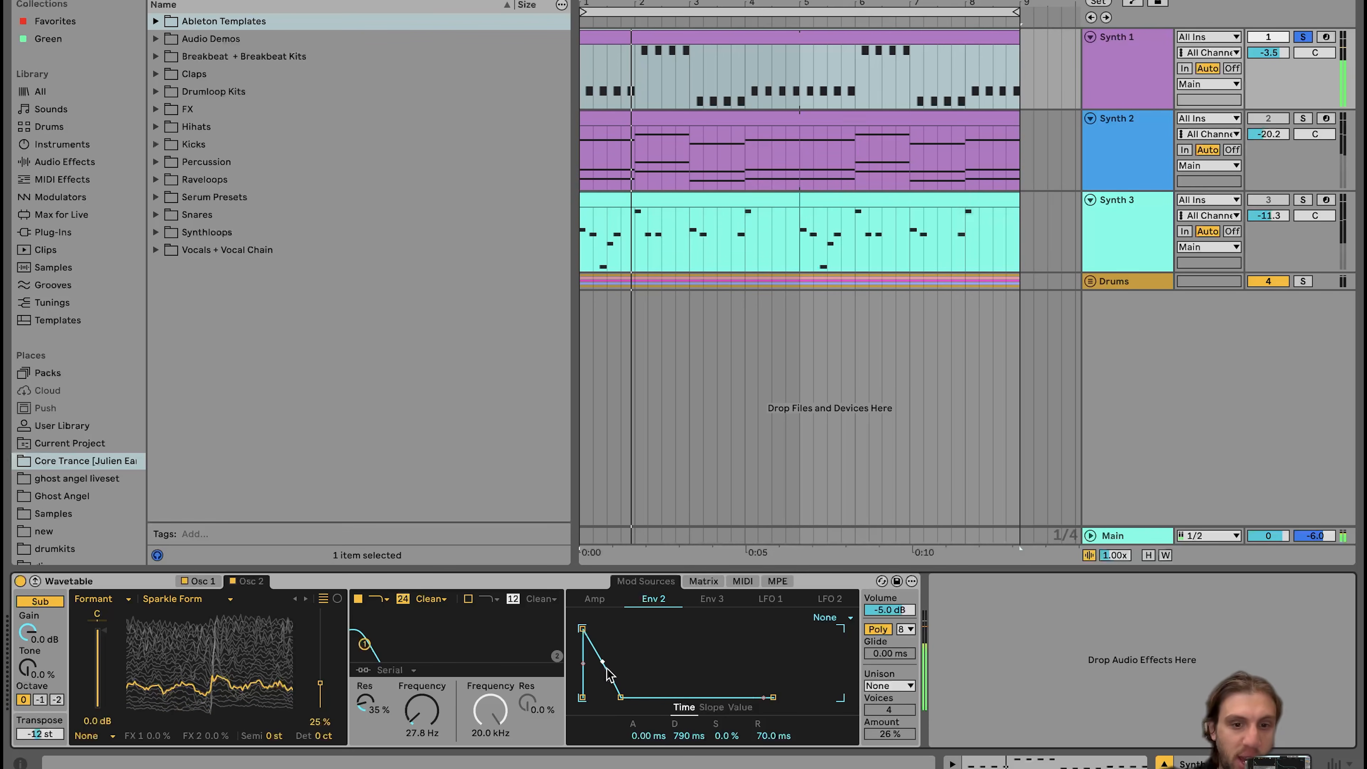
{"action": "key", "text": "super+z"}
{"action": "key", "text": "space"}
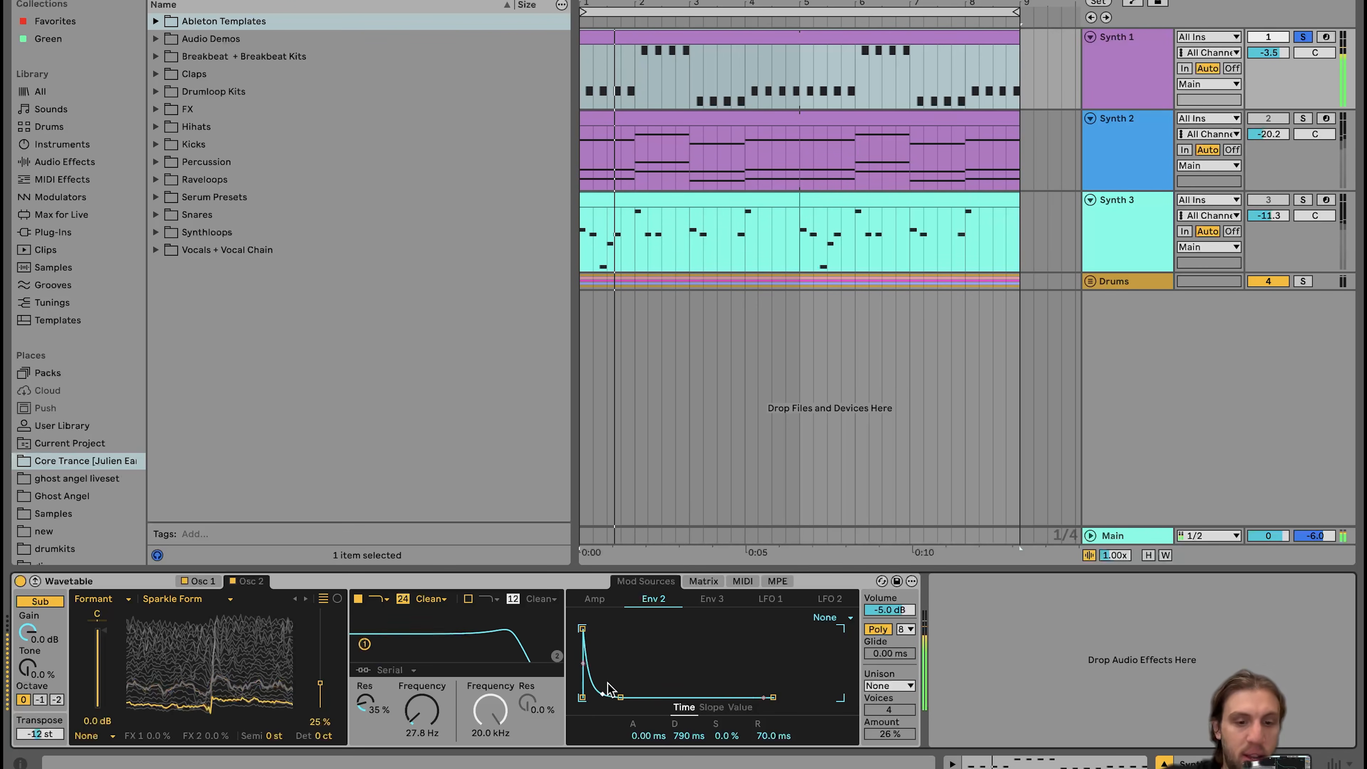
{"action": "key", "text": "super+z"}
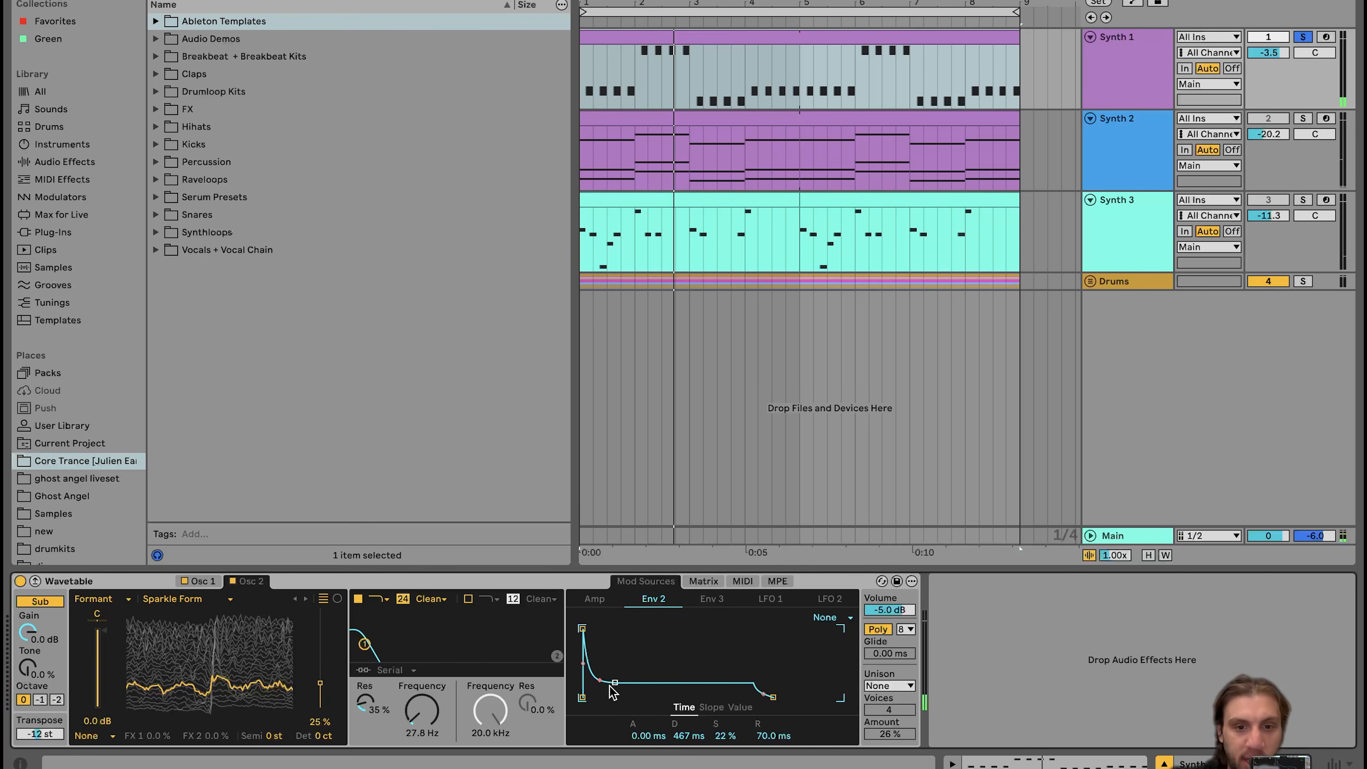
{"action": "left_click_drag", "start_coordinate": [726, 741], "coordinate": [727, 742]}
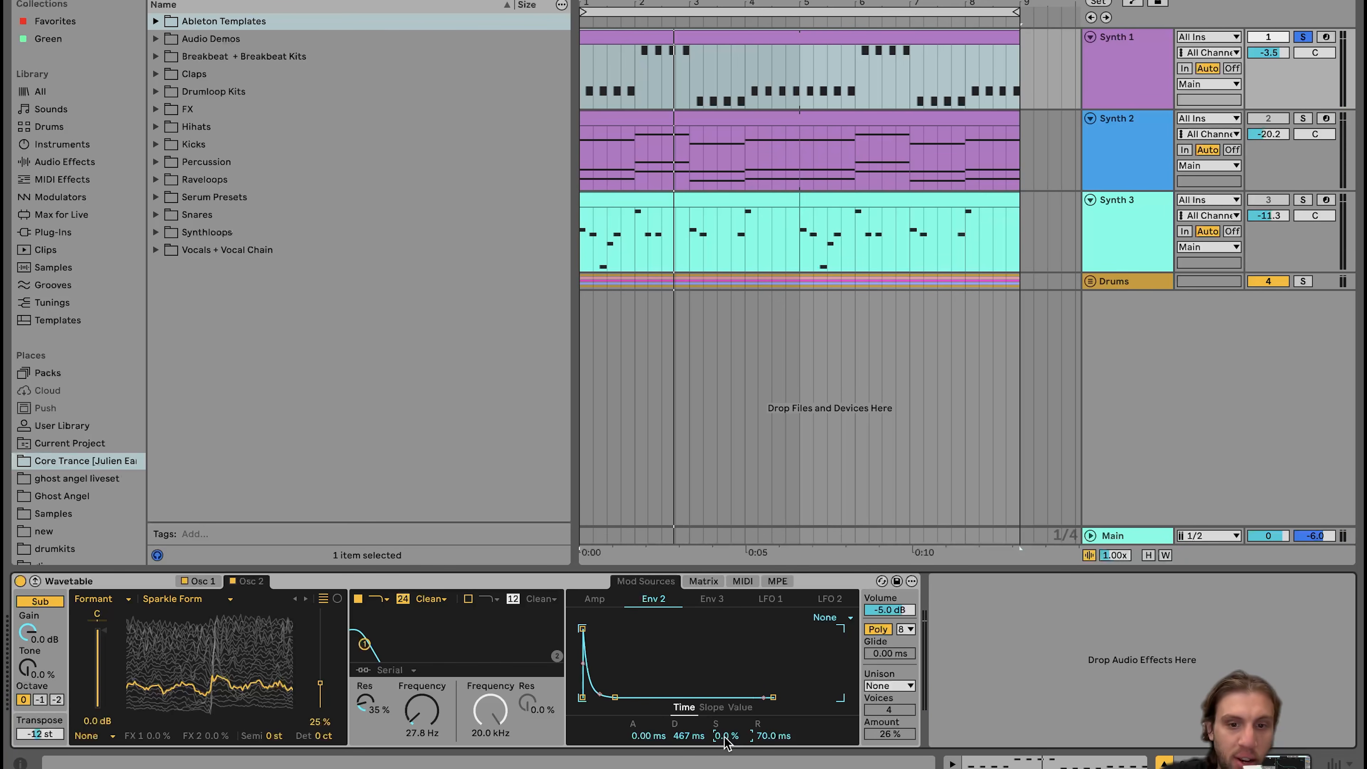
{"action": "key", "text": "super+z"}
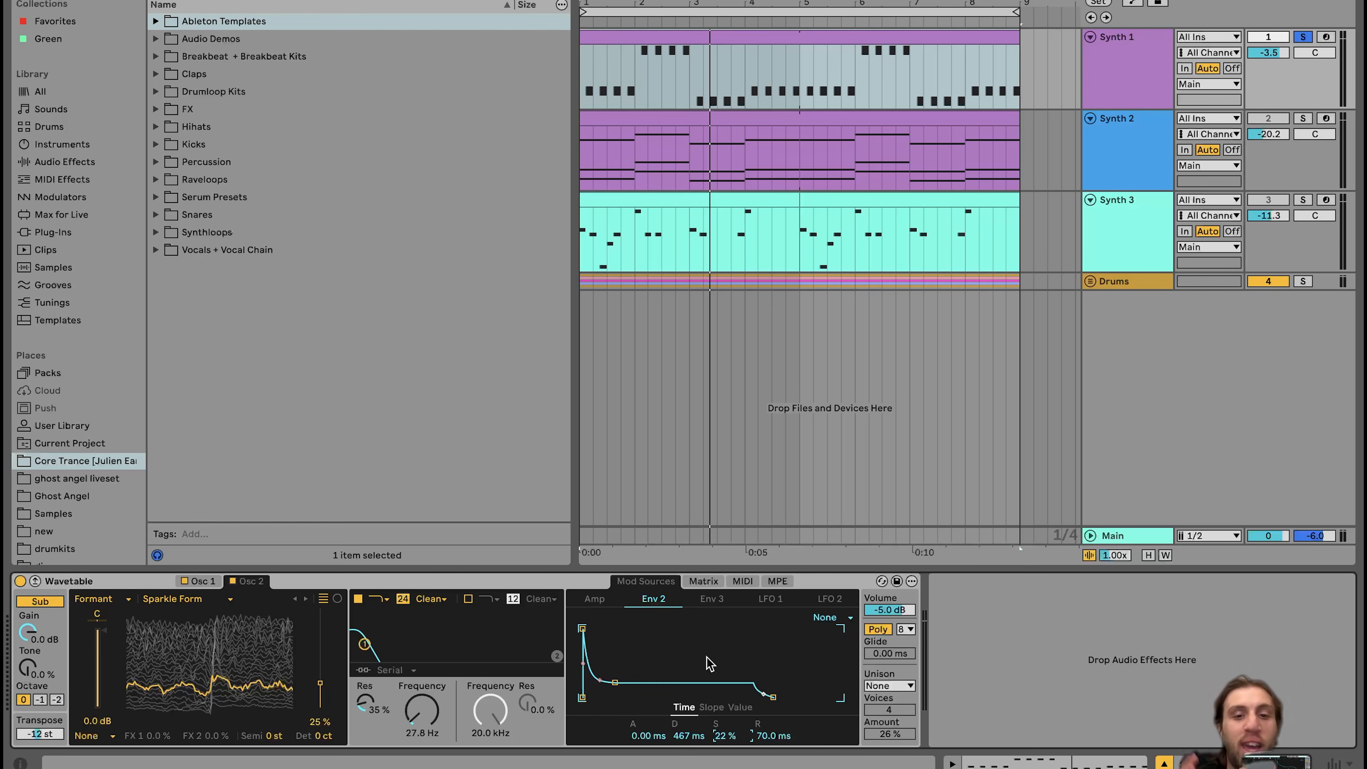
Step: Play back the loop and solo Synth 2 after comparing it with the full mix
{"action": "left_click", "coordinate": [562, 583]}
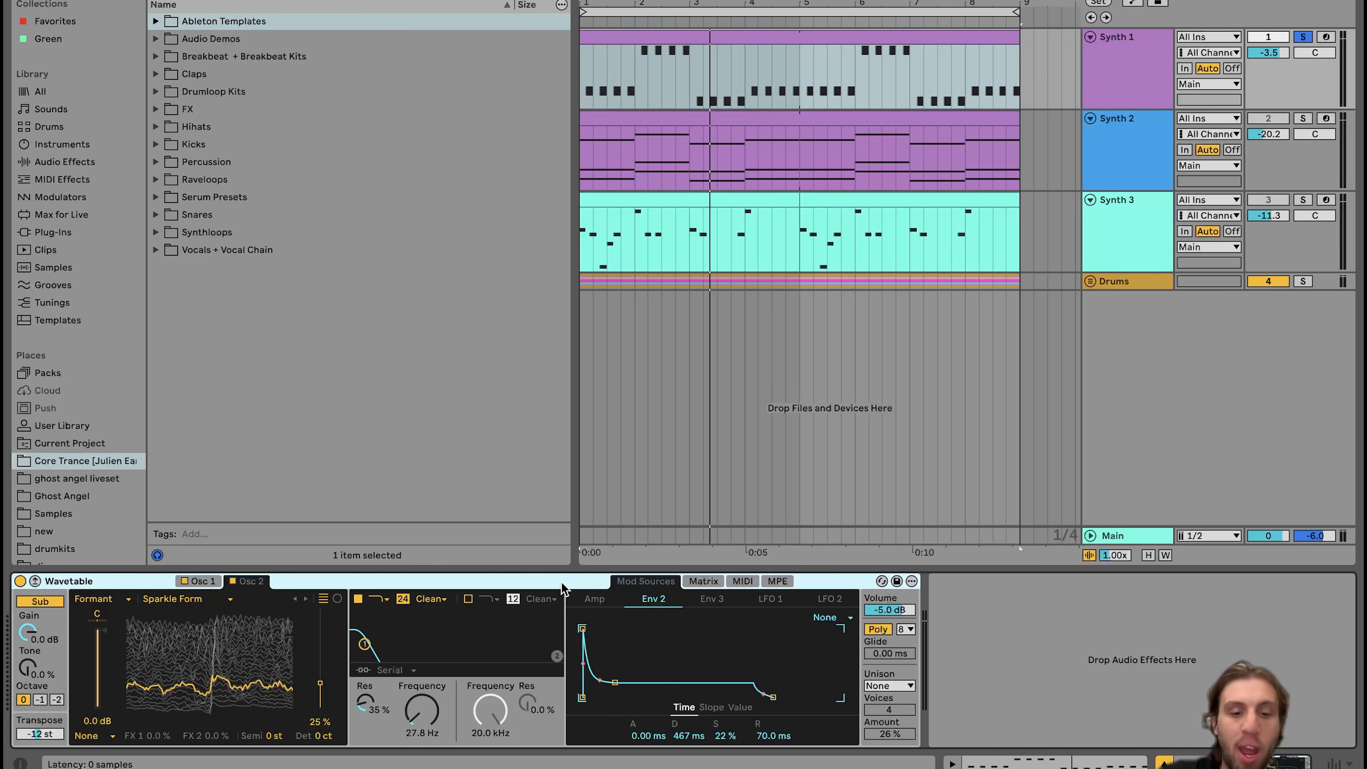
{"action": "key", "text": "space"}
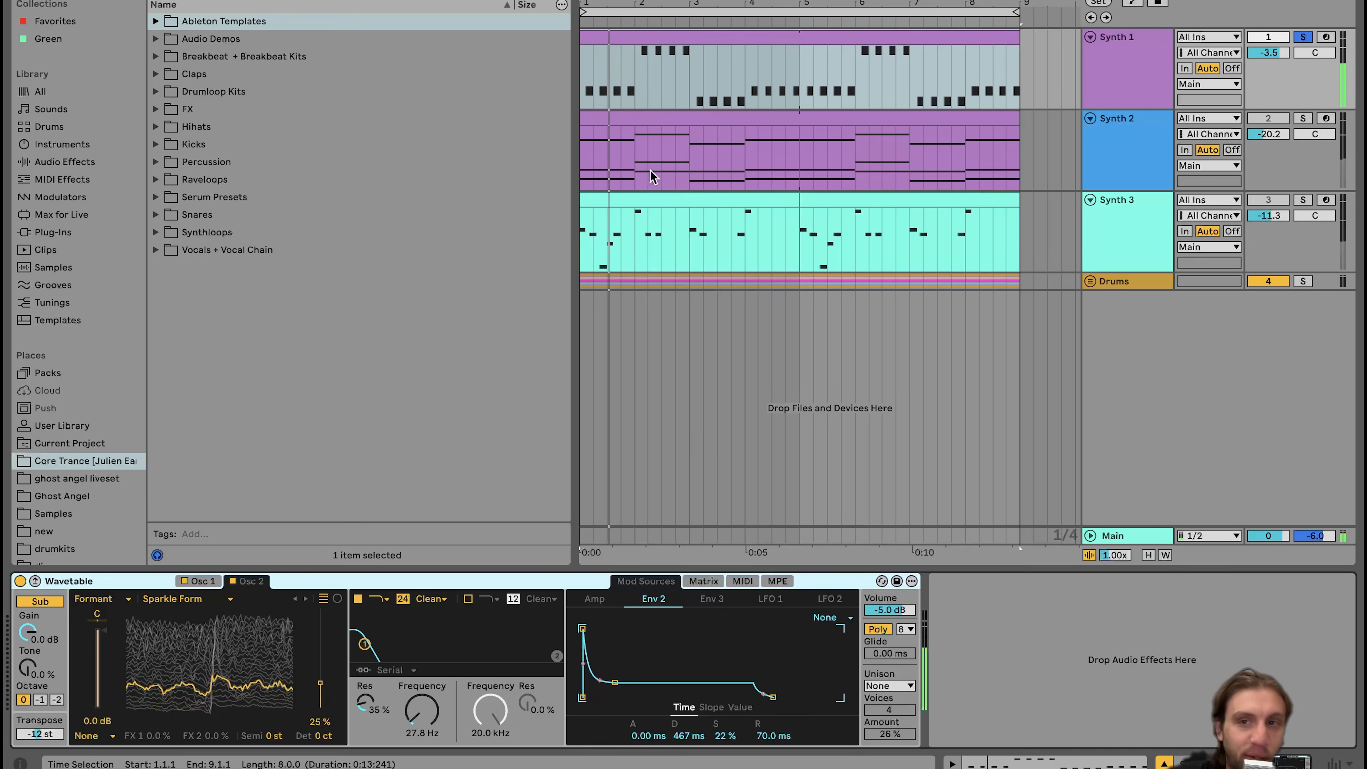
{"action": "left_click", "coordinate": [1157, 151]}
{"action": "left_click", "coordinate": [1268, 119]}
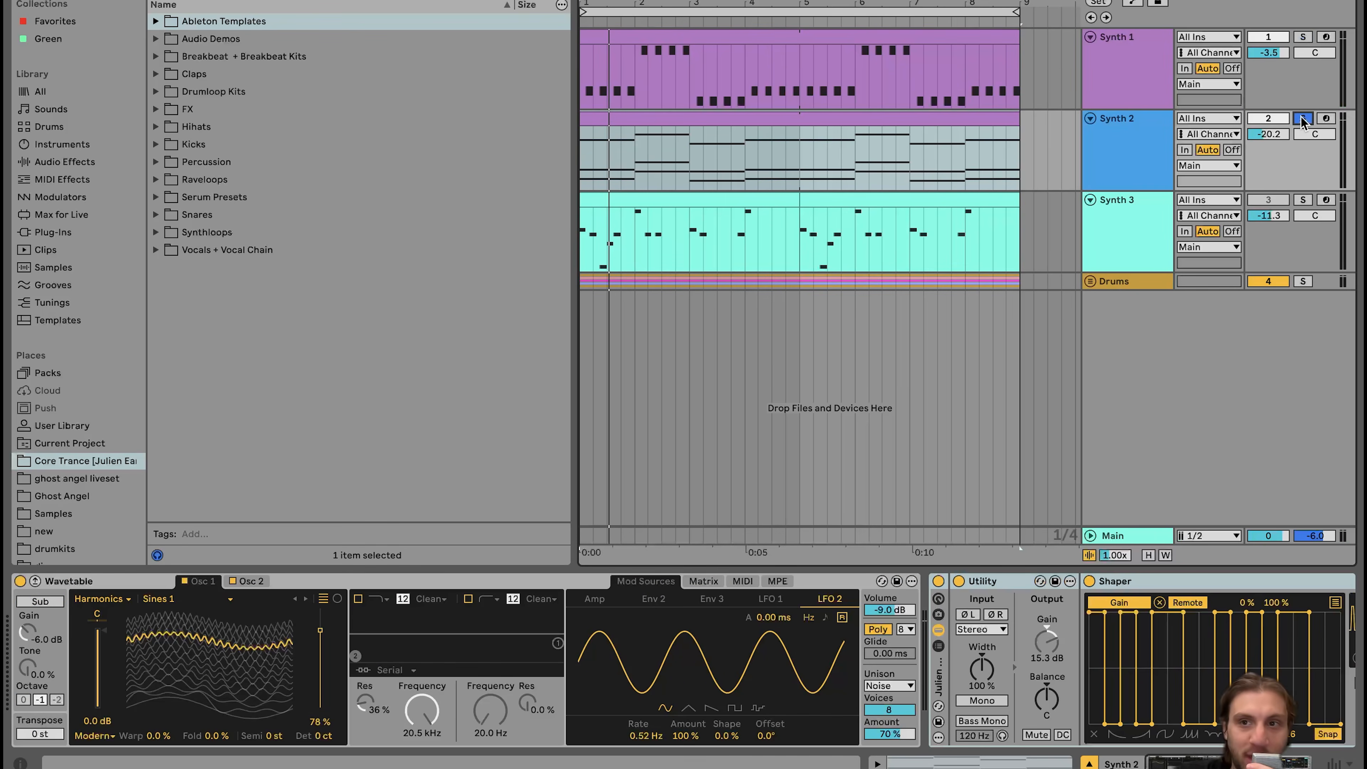
{"action": "left_click", "coordinate": [1107, 121]}
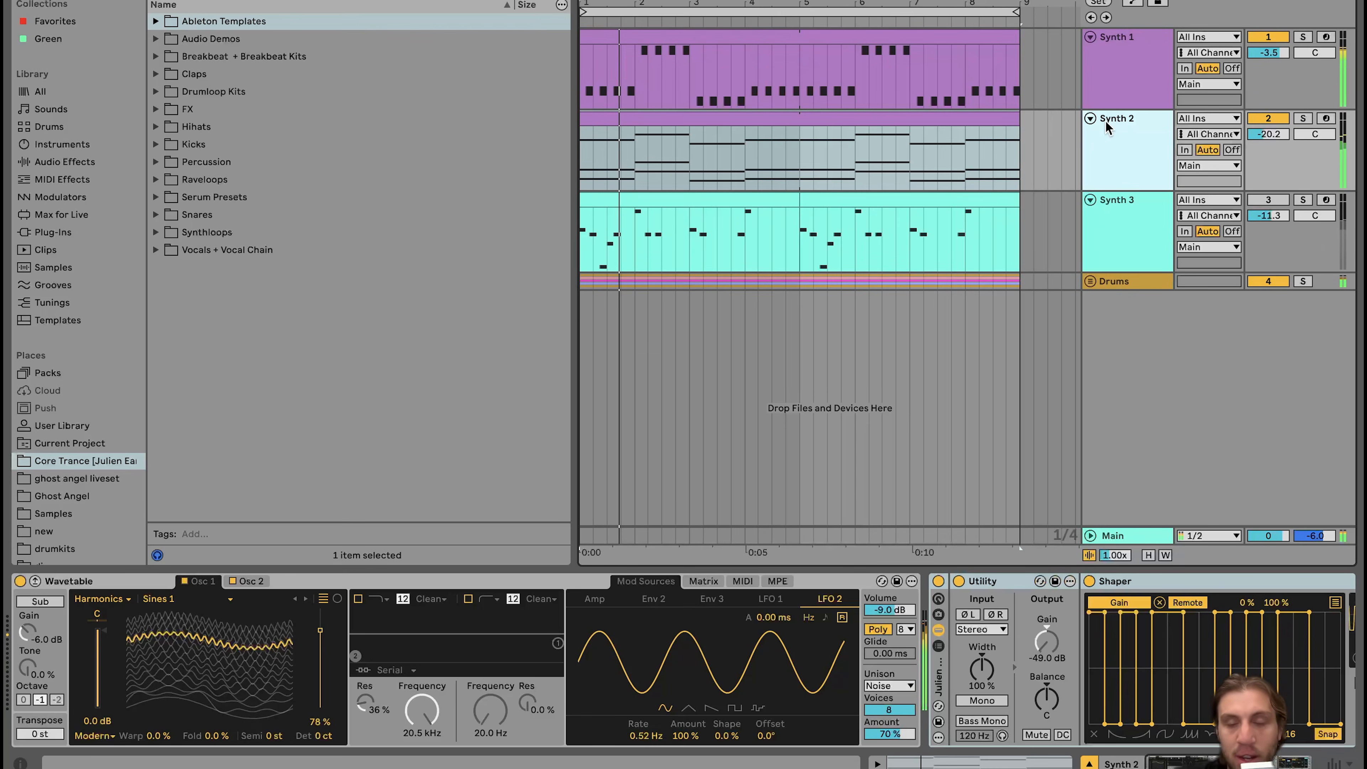
{"action": "left_click", "coordinate": [1303, 119]}
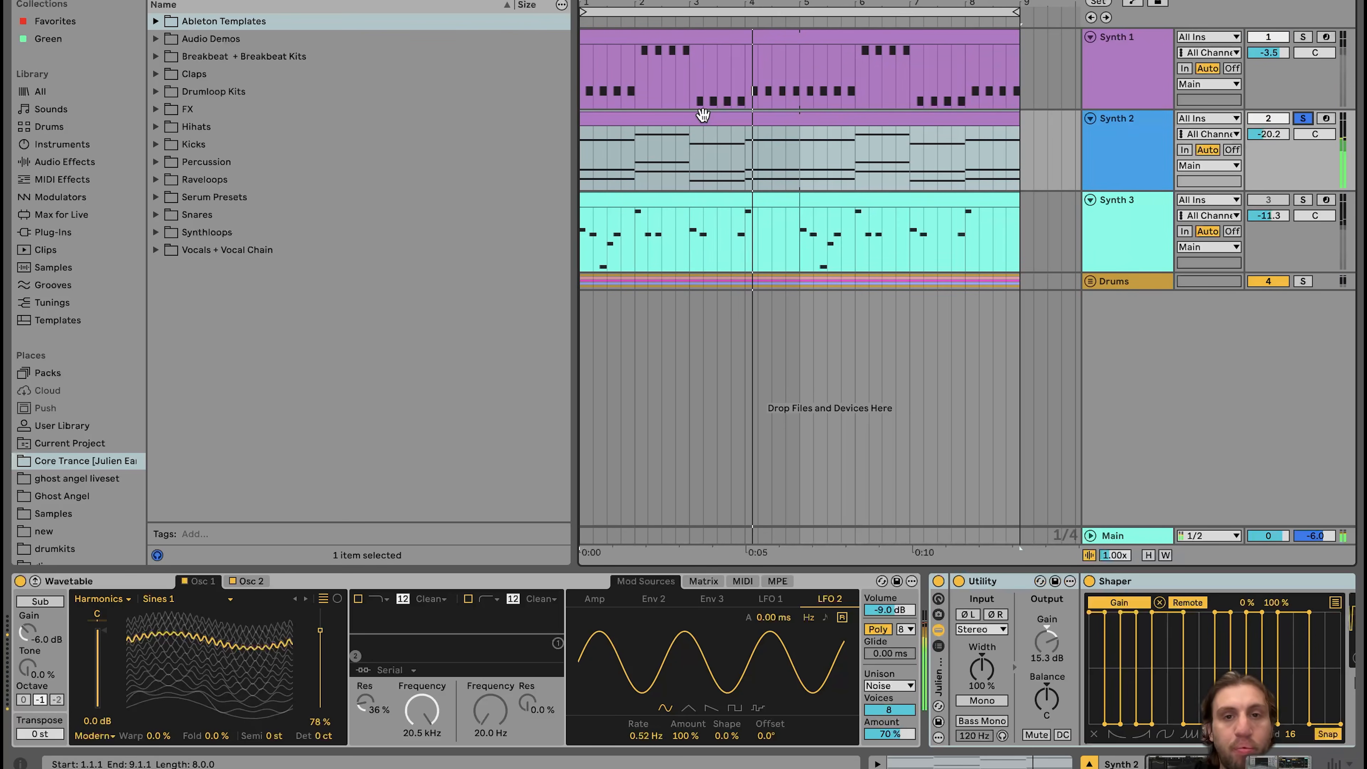
Step: Open Synth 2's clip, move the first chord's E4 down to E3 and G2 up to G3, and play the result
{"action": "double_click", "coordinate": [703, 114]}
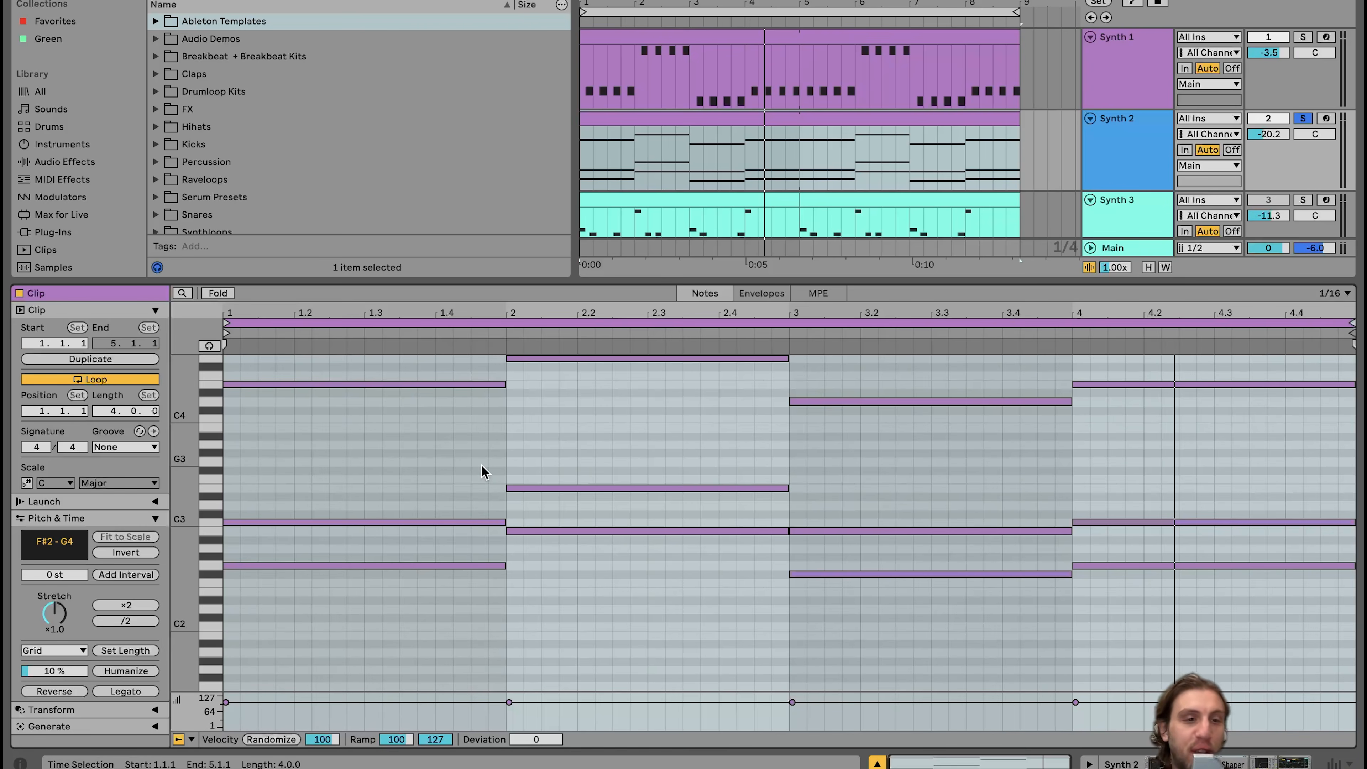
{"action": "left_click_drag", "start_coordinate": [423, 455], "coordinate": [420, 337]}
{"action": "key", "text": "shift+Down"}
{"action": "left_click", "coordinate": [352, 565]}
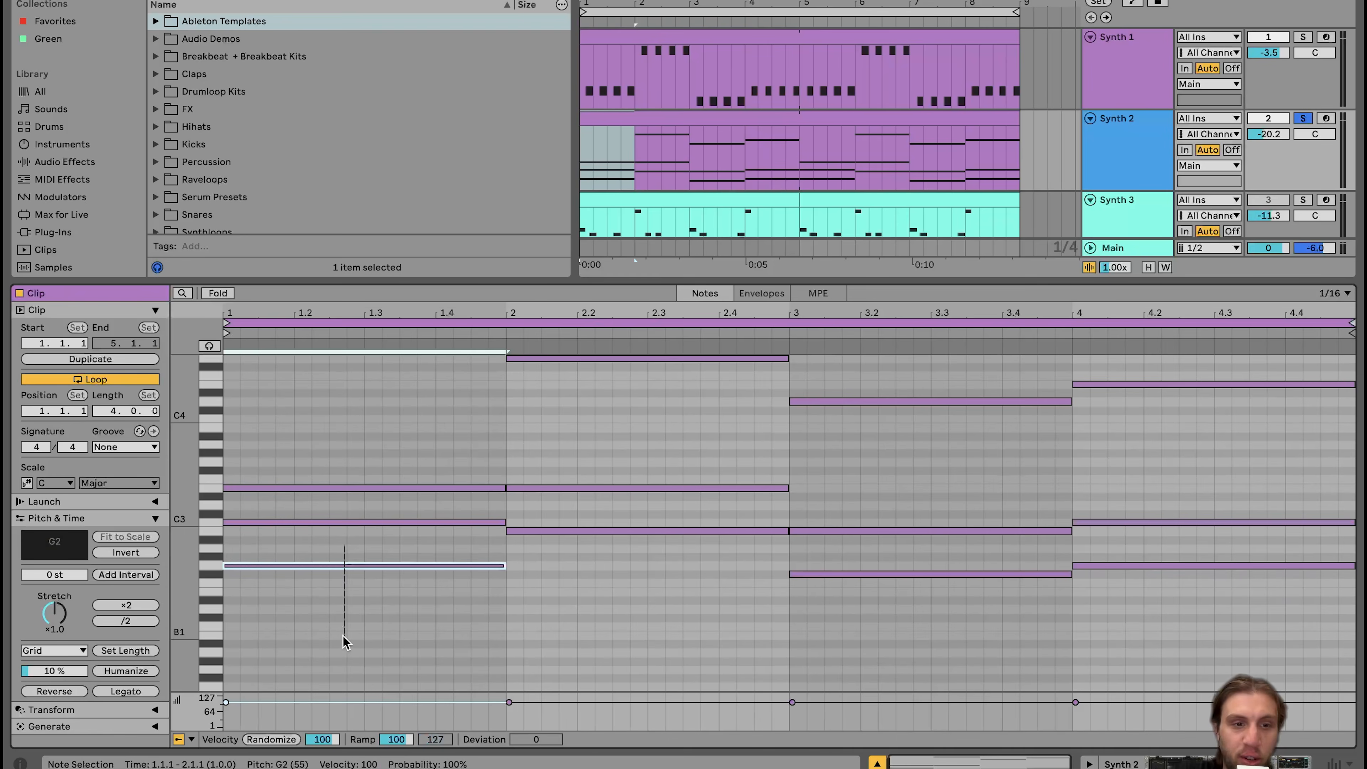
{"action": "key", "text": "shift+Up"}
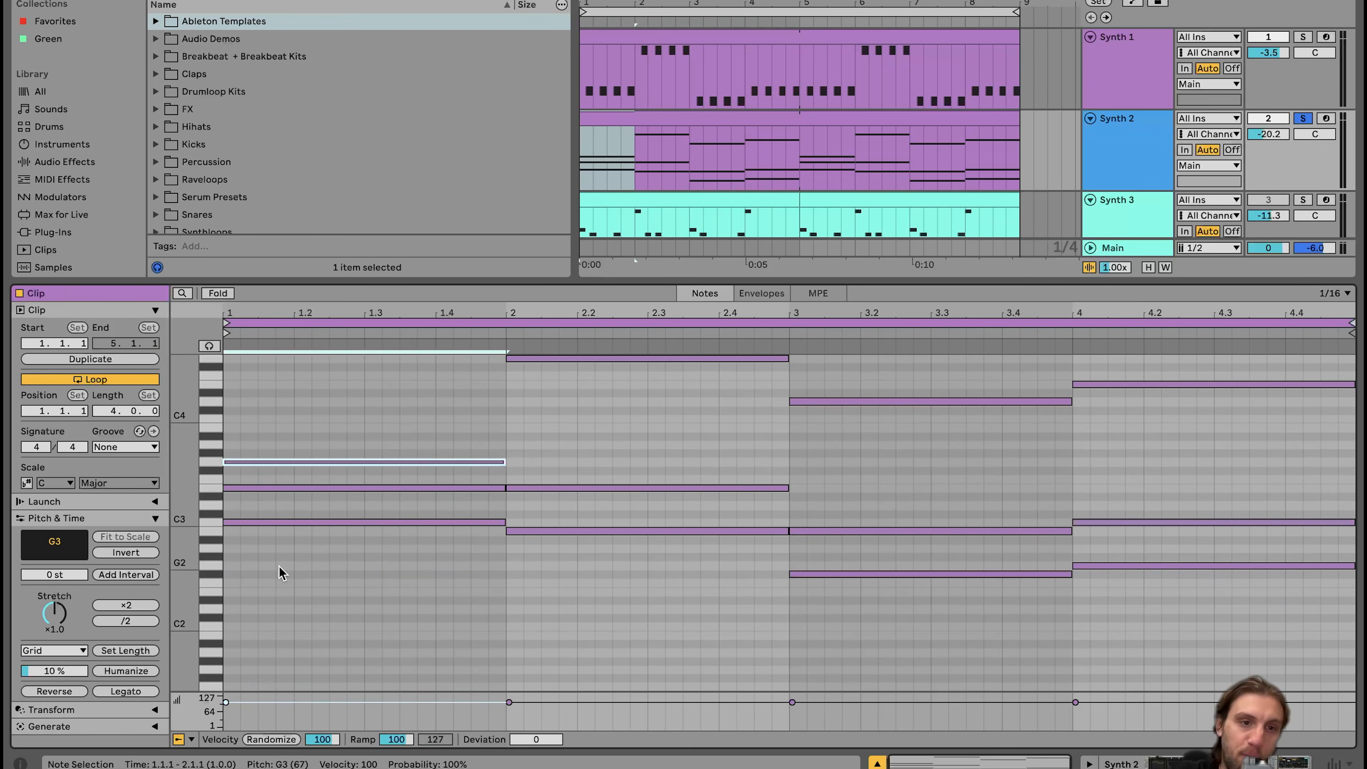
{"action": "key", "text": "space"}
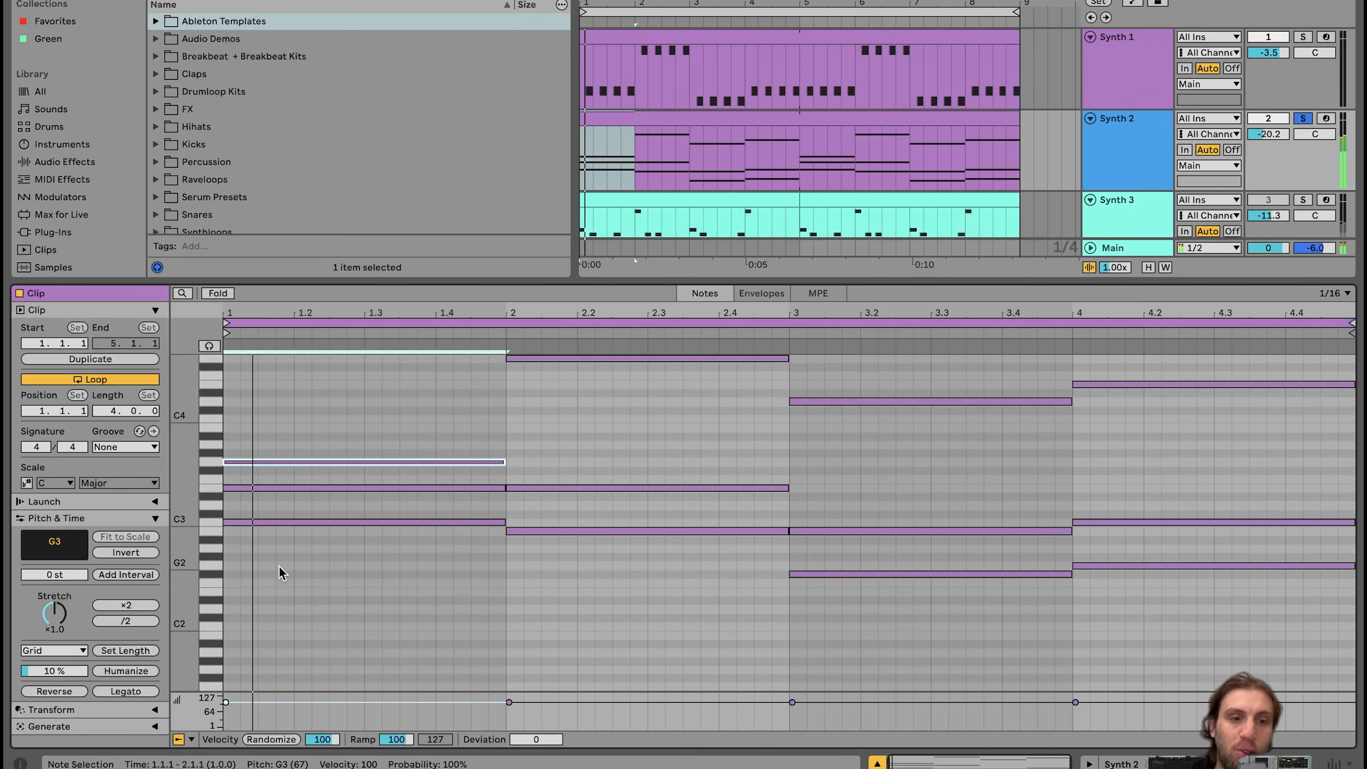
Step: Spread the first chord by lowering E3 to E2 and raising G3 to G4, and play it back
{"action": "left_click", "coordinate": [301, 504]}
{"action": "left_click", "coordinate": [300, 488]}
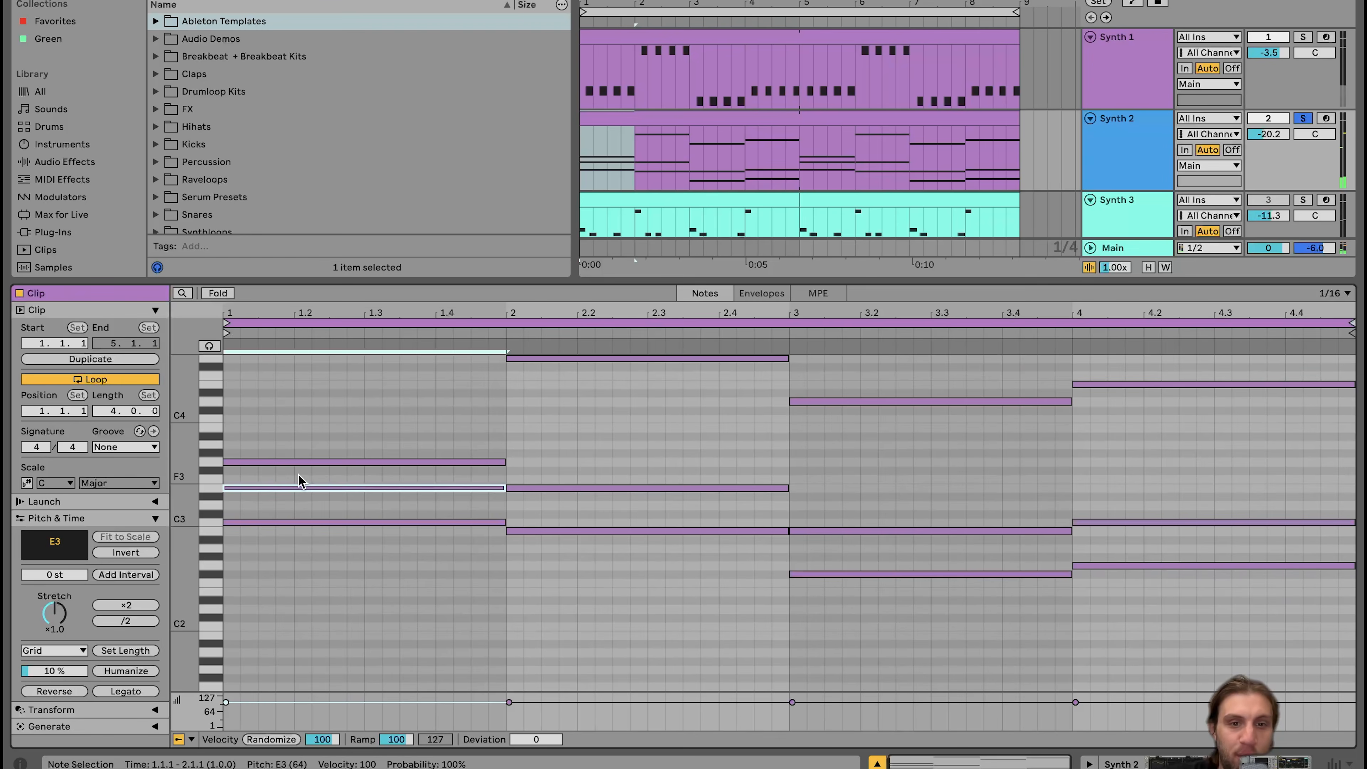
{"action": "key", "text": "shift+Down"}
{"action": "left_click", "coordinate": [300, 462]}
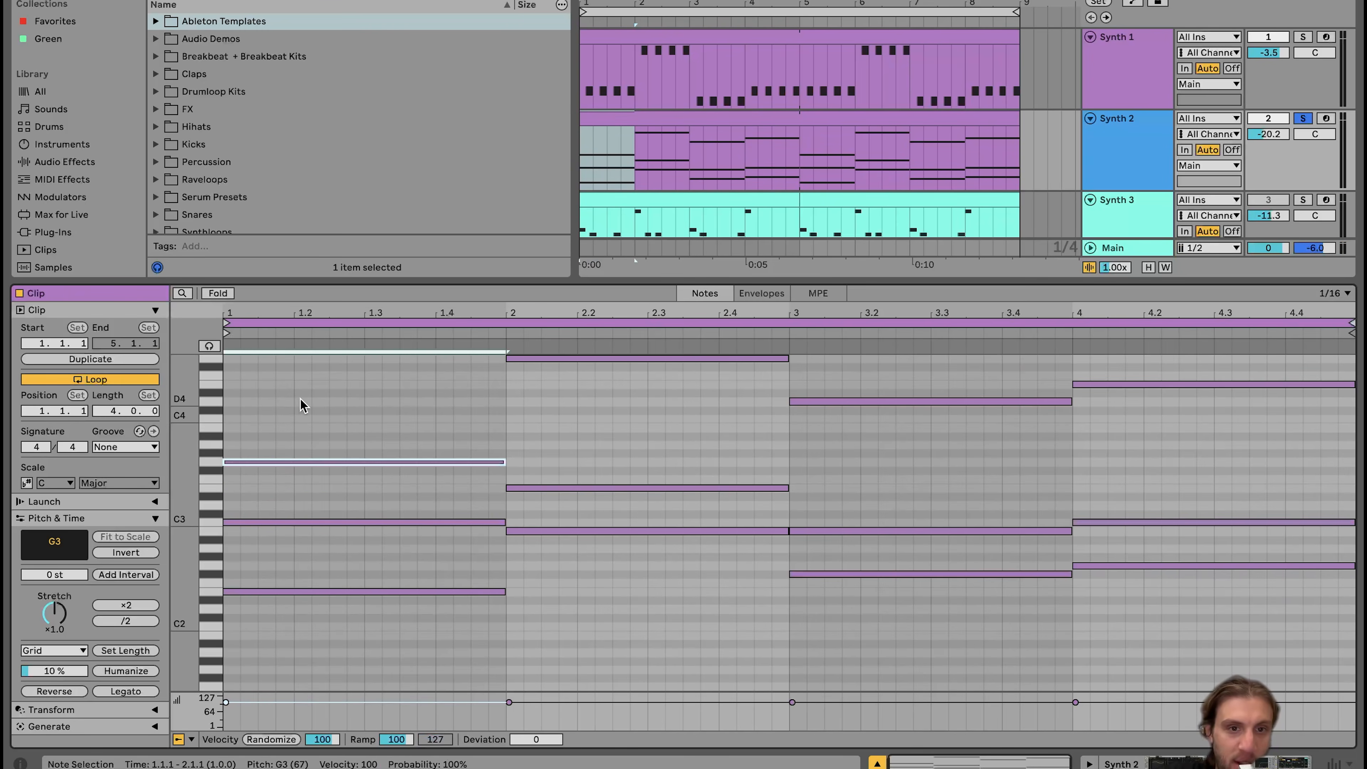
{"action": "key", "text": "shift+Up"}
{"action": "key", "text": "space"}
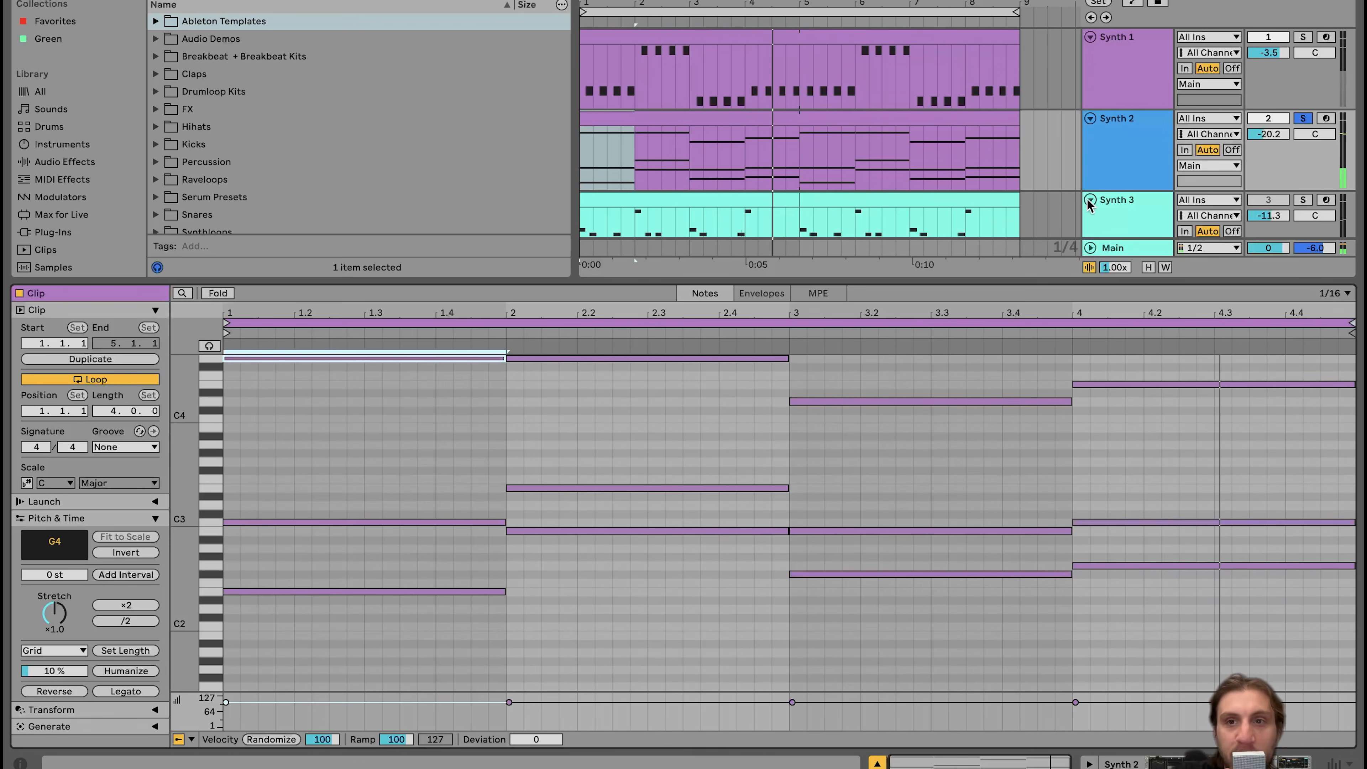
Step: Show Synth 2's devices, bypass its effect rack, and raise the track volume to -10.3 dB during playback
{"action": "left_click", "coordinate": [1142, 167]}
{"action": "left_click", "coordinate": [1140, 167]}
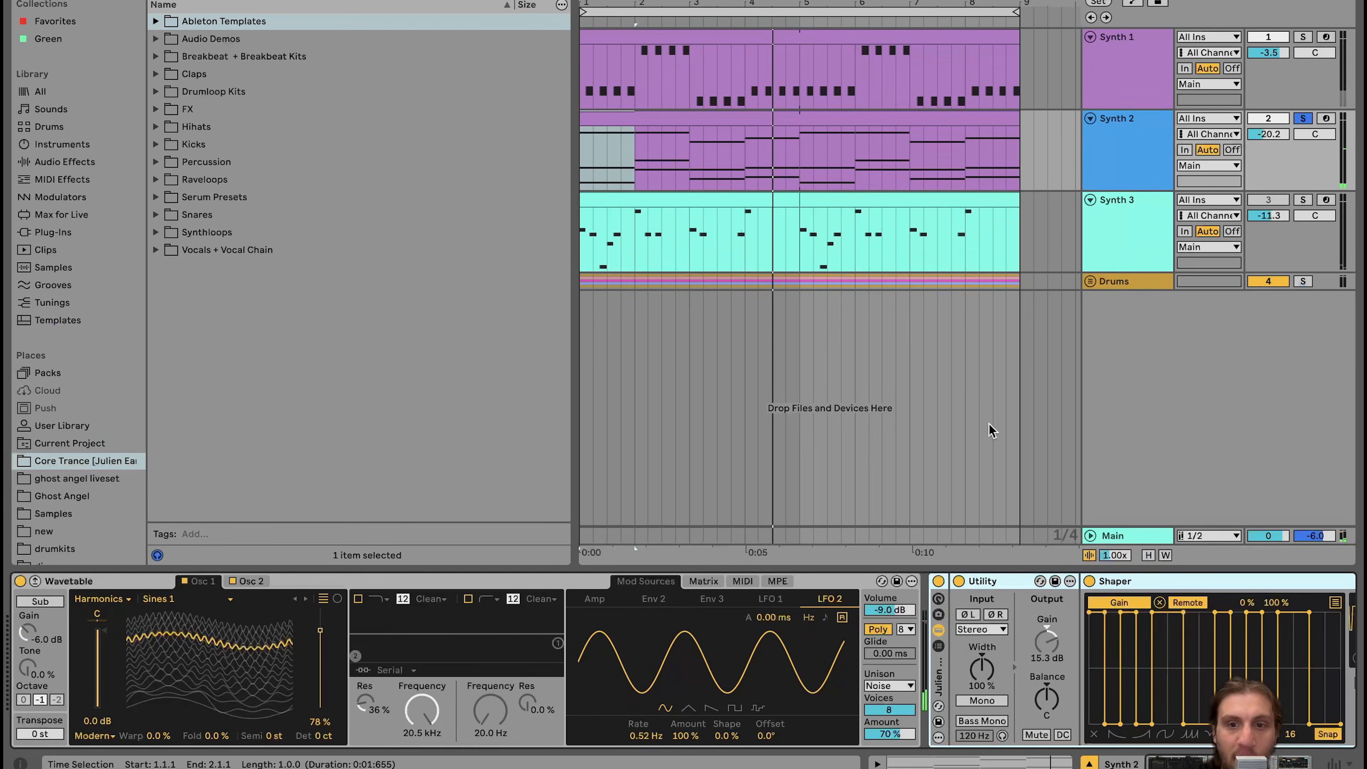
{"action": "left_click", "coordinate": [939, 581]}
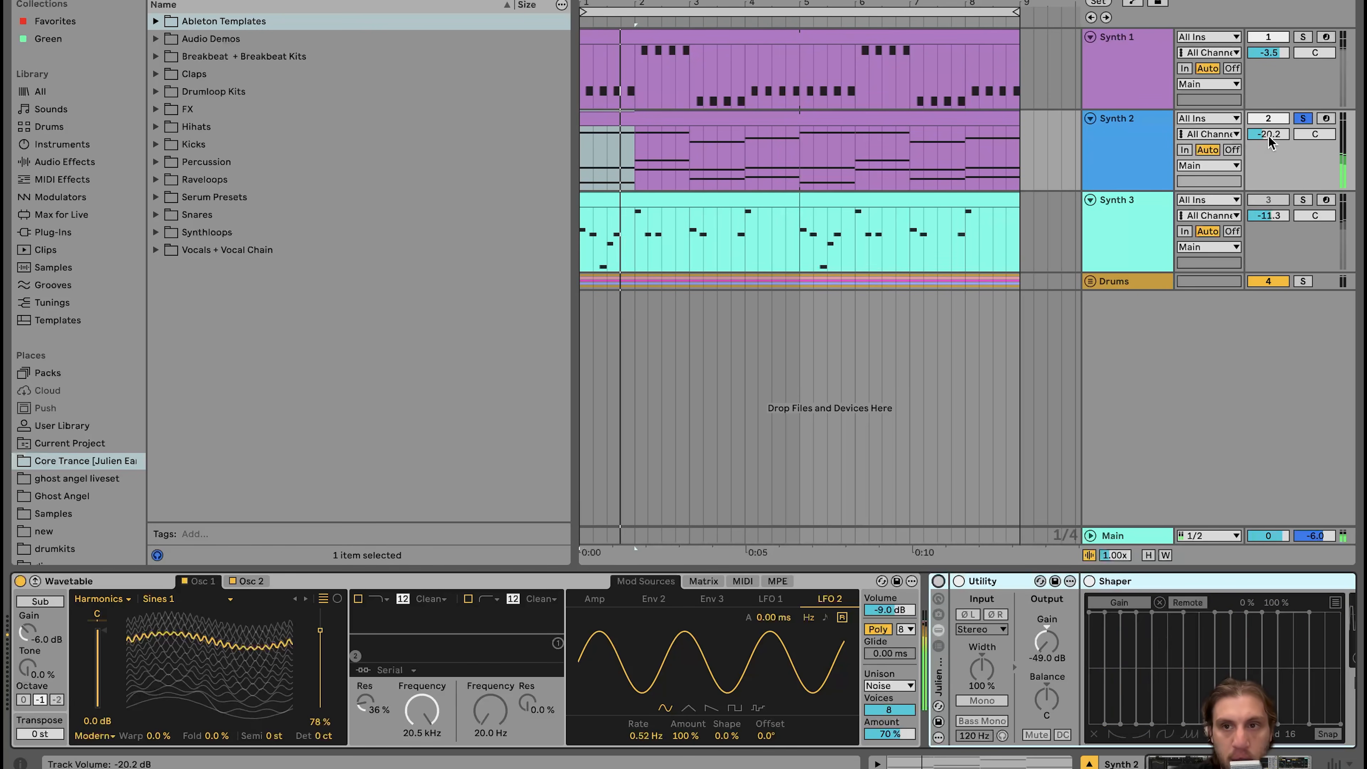
{"action": "left_click_drag", "start_coordinate": [1268, 141], "coordinate": [1269, 108]}
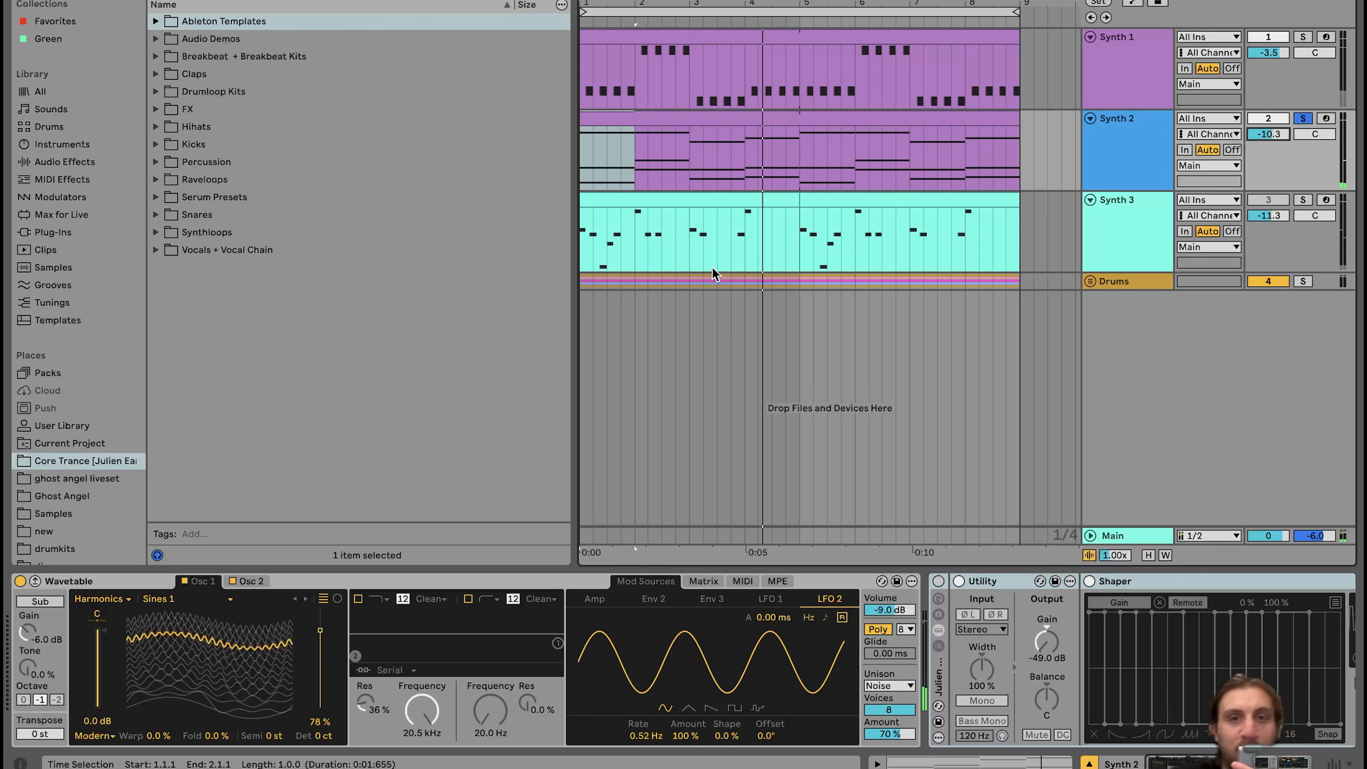
Step: Solo Synth 1 together with Synth 2, play both tracks, and bring up Synth 2's devices
{"action": "left_click", "coordinate": [764, 120]}
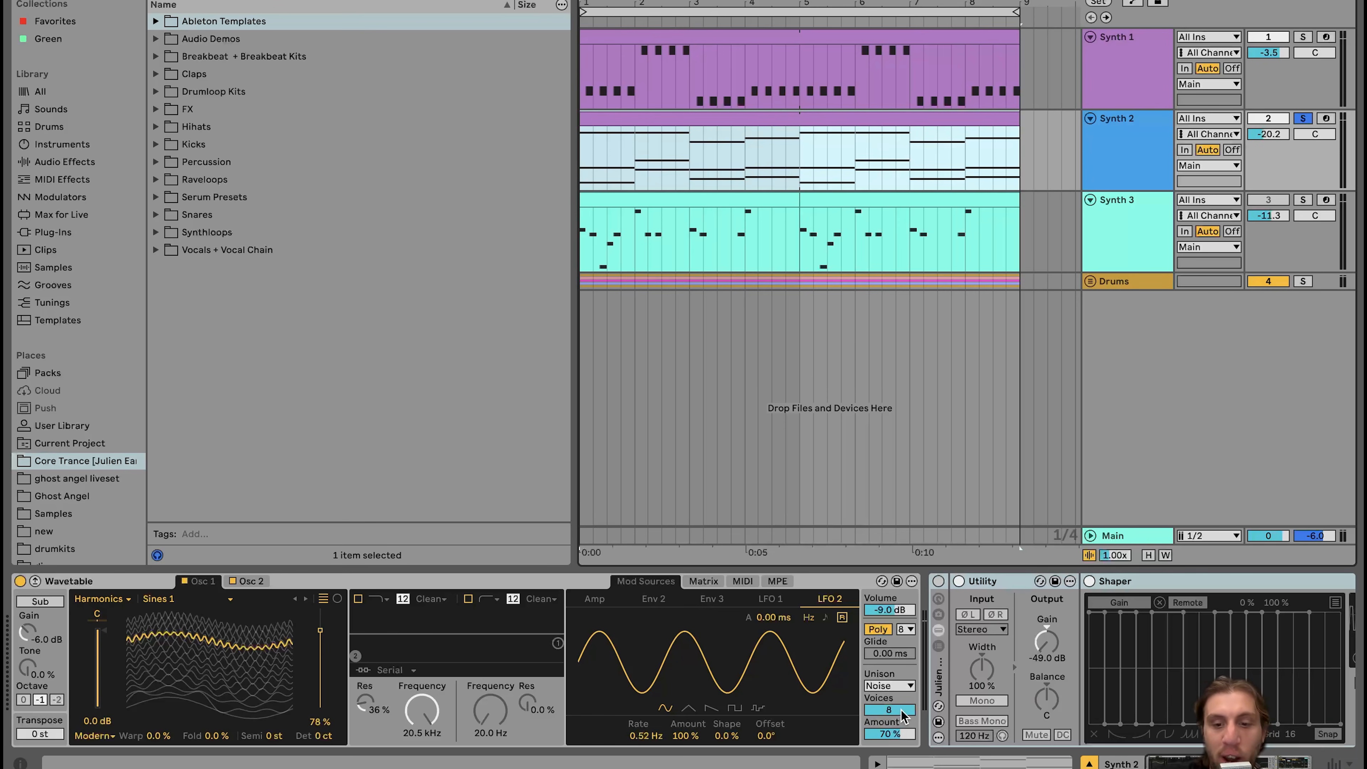
{"action": "left_click", "coordinate": [1304, 37]}
{"action": "key", "text": "space"}
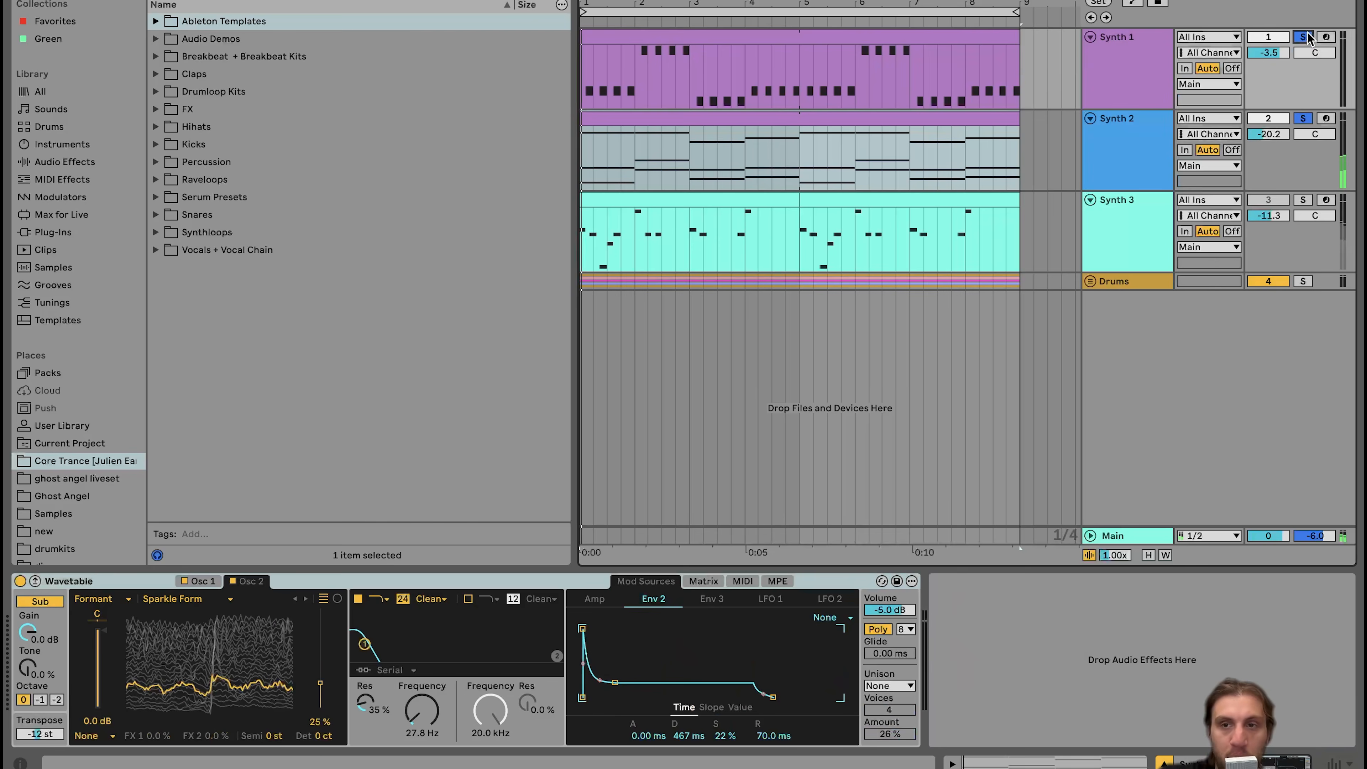
{"action": "left_click", "coordinate": [1152, 140]}
{"action": "left_click", "coordinate": [827, 282]}
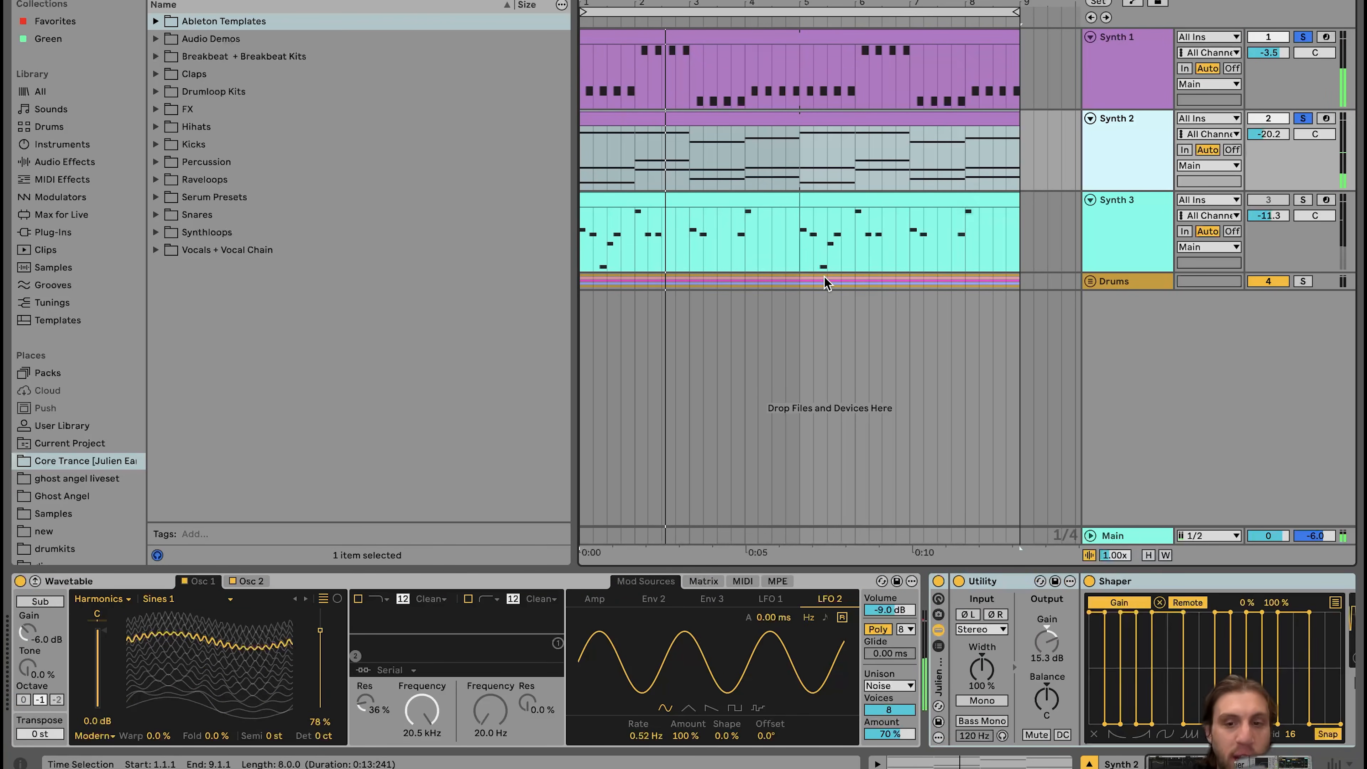
{"action": "key", "text": "space"}
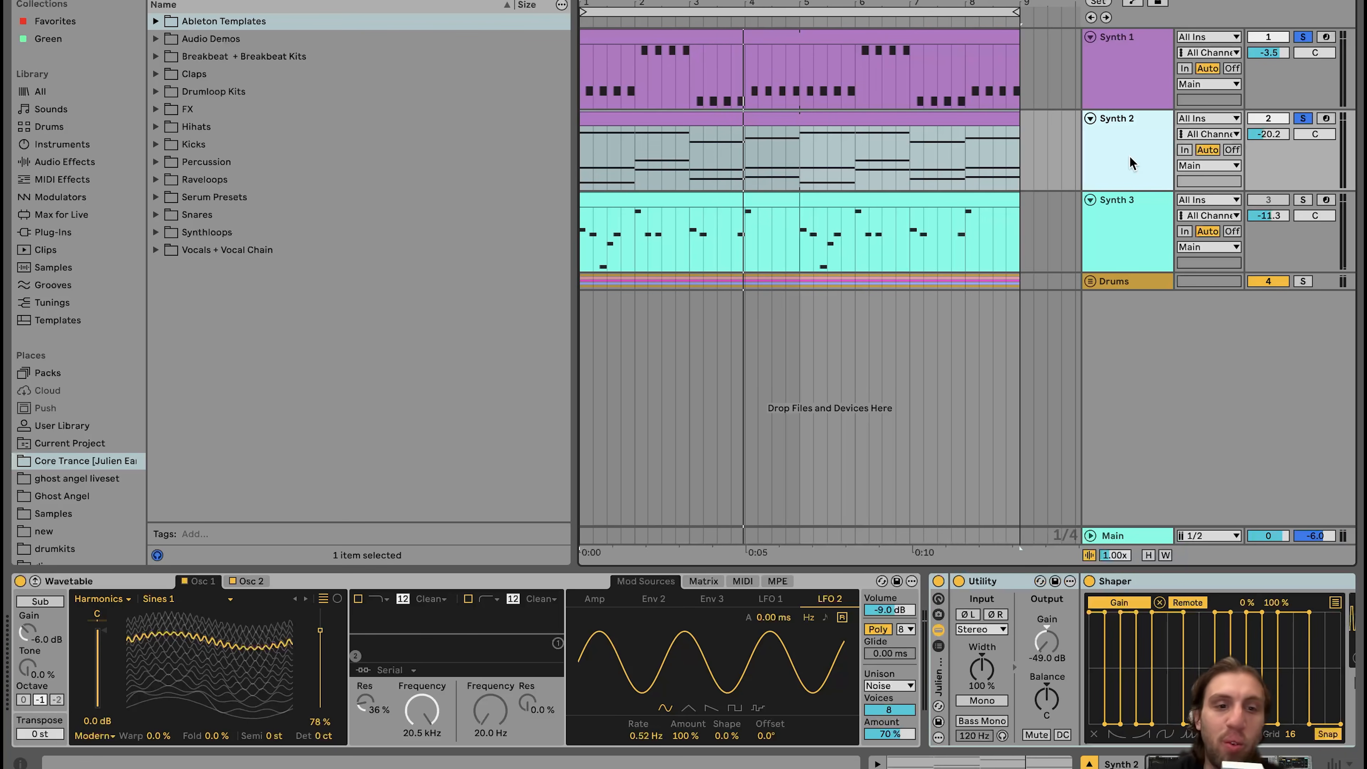
Step: Solo only Synth 2 and turn off its Wavetable oscillator 1 after viewing both oscillators
{"action": "left_click", "coordinate": [1299, 121]}
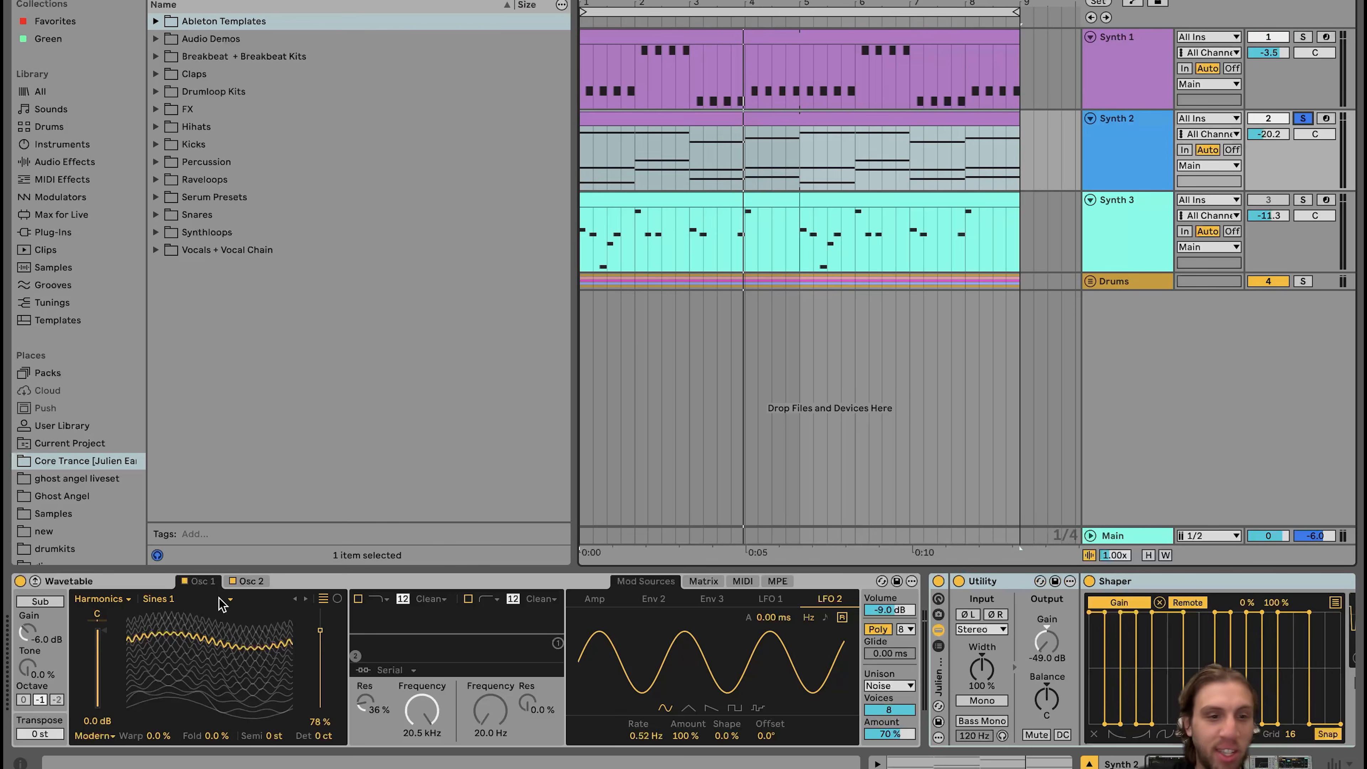
{"action": "left_click", "coordinate": [209, 583]}
{"action": "left_click", "coordinate": [260, 583]}
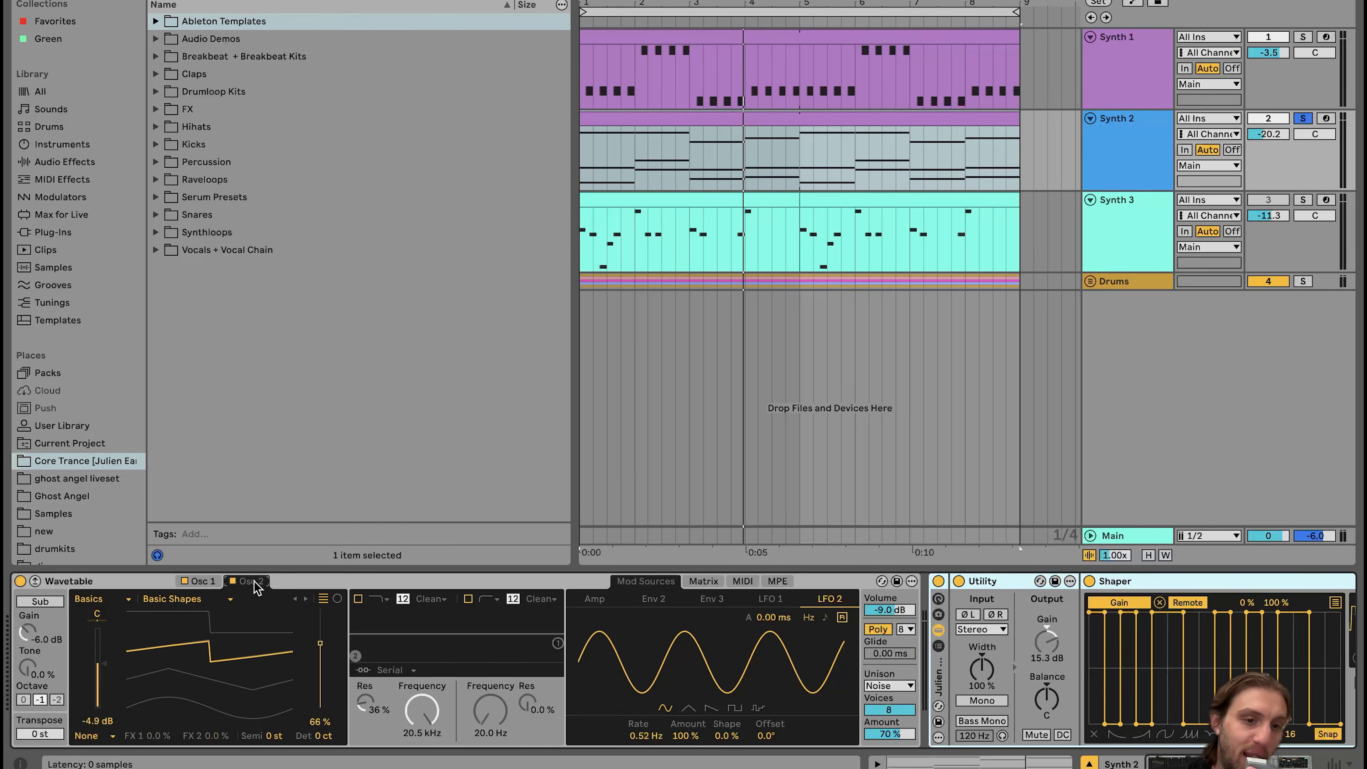
{"action": "left_click", "coordinate": [200, 584]}
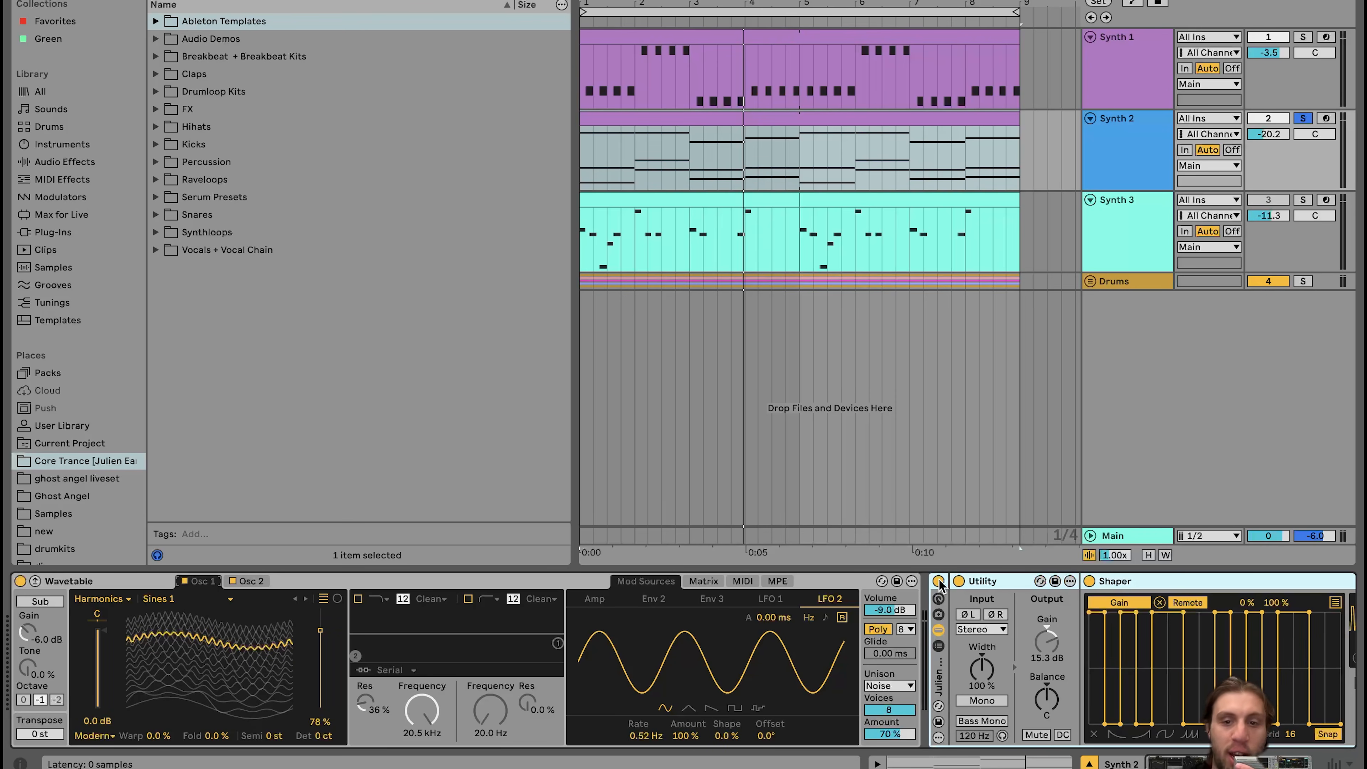
{"action": "left_click", "coordinate": [185, 582]}
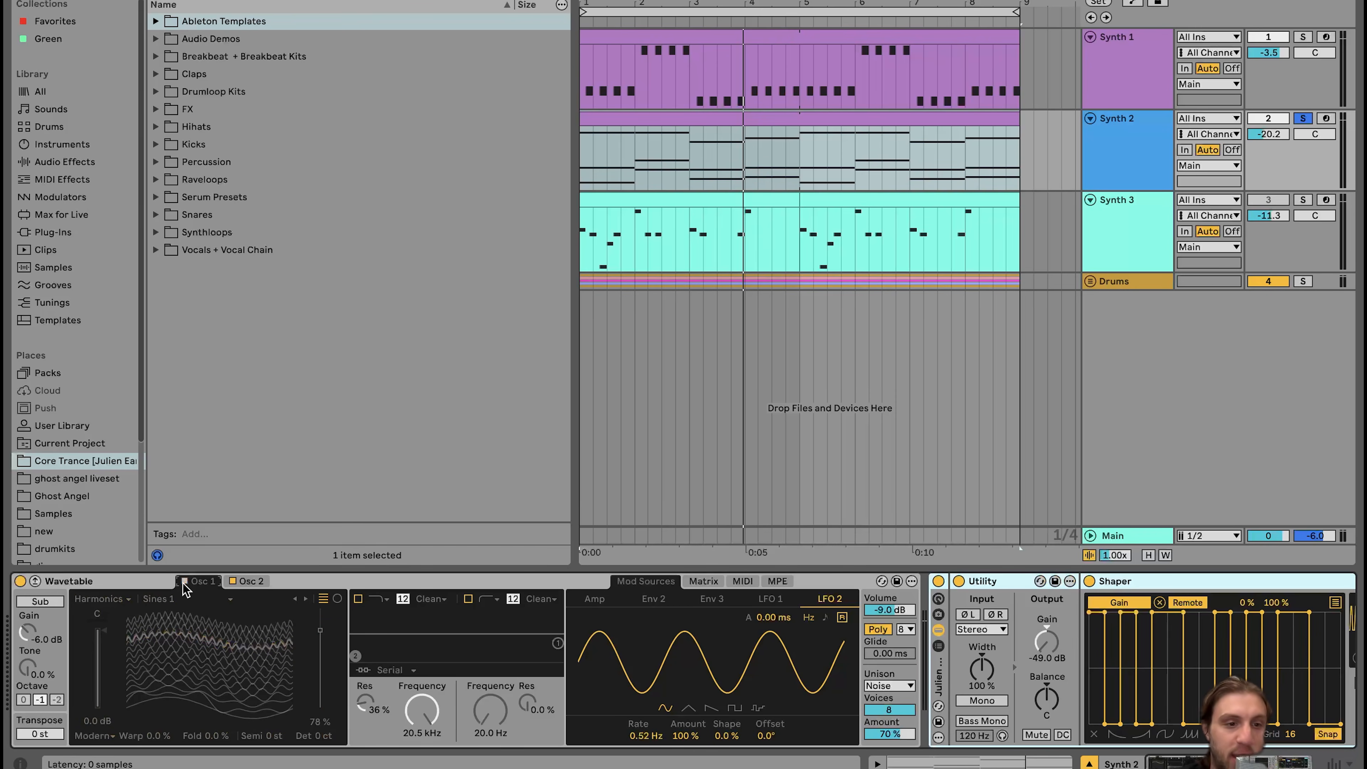
Step: View oscillator 2 of Synth 2's Wavetable and turn oscillator 1 back on
{"action": "left_click", "coordinate": [248, 581]}
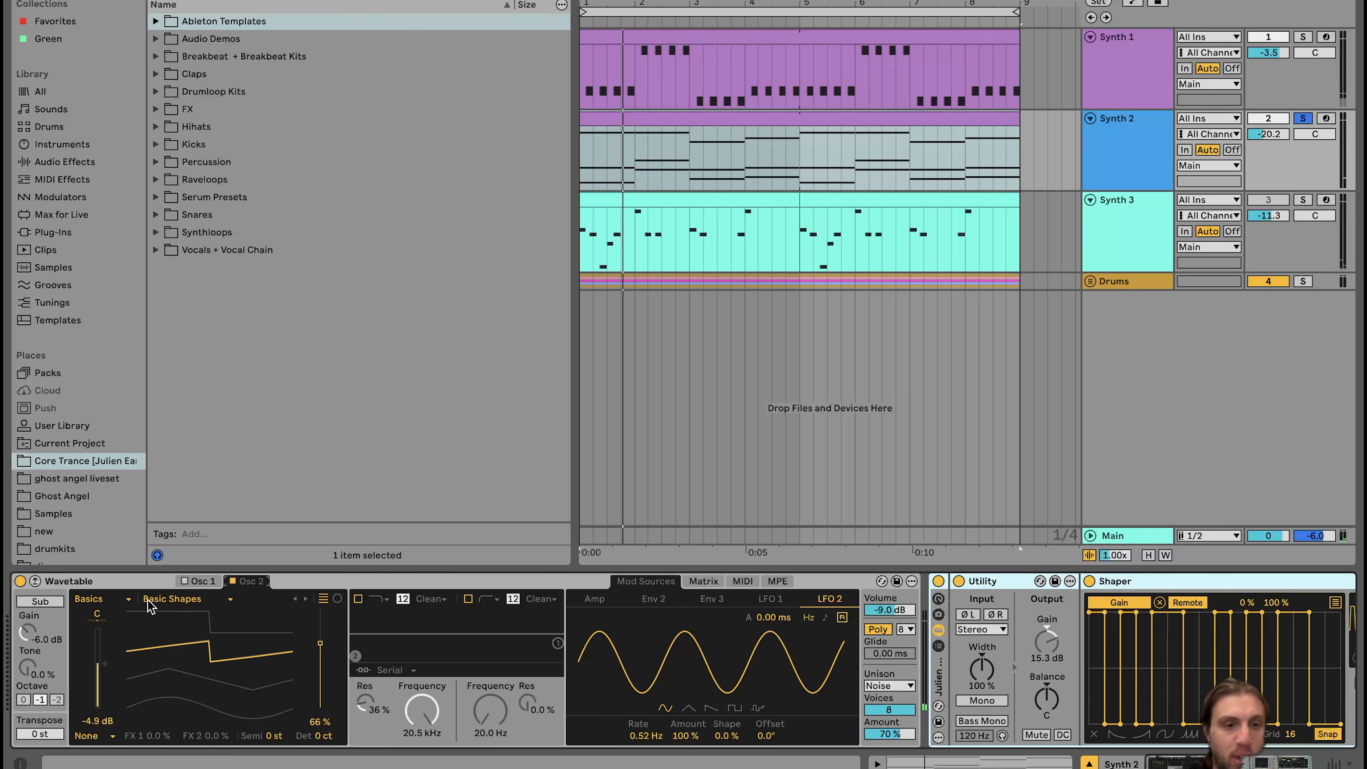
{"action": "left_click", "coordinate": [196, 583]}
{"action": "left_click", "coordinate": [184, 582]}
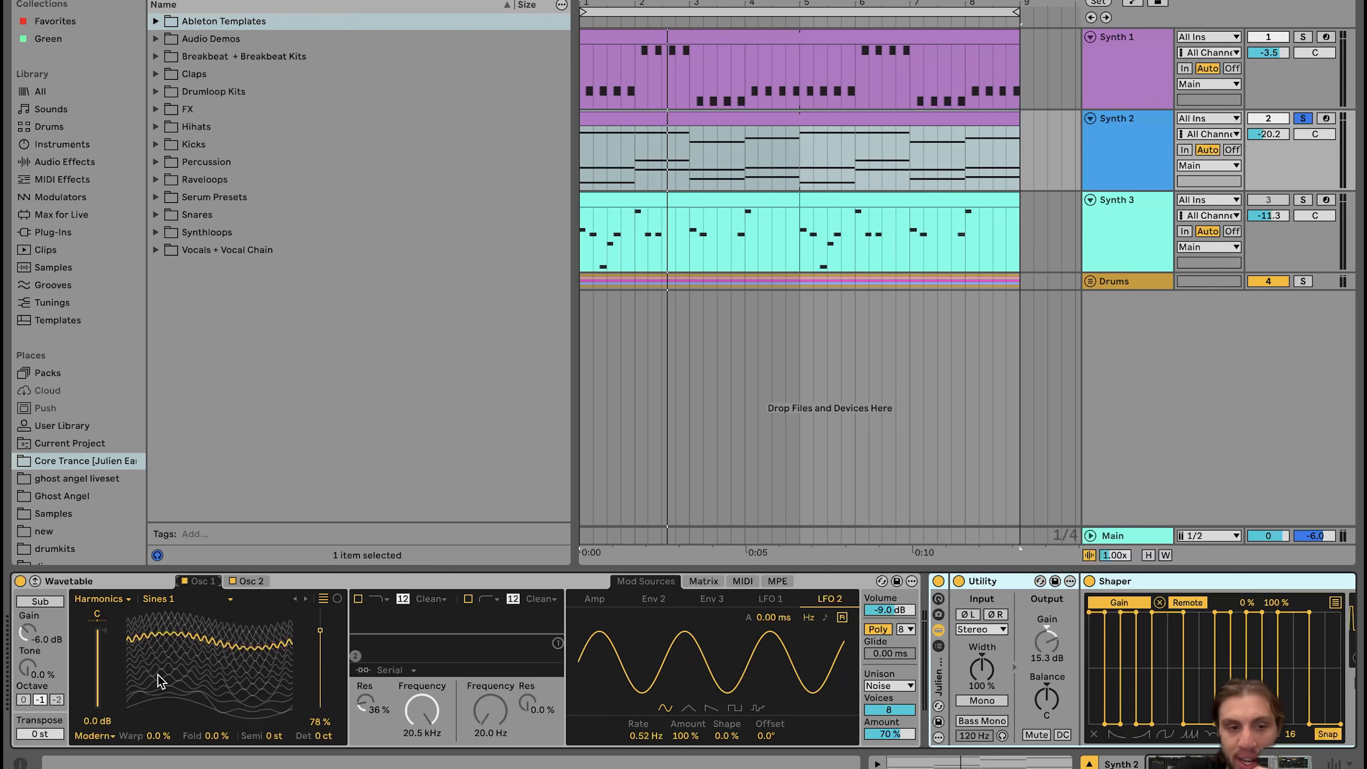
Step: Try the Vocal Sines wavetable from the Harmonics category on oscillator 1 during playback, and undo the change
{"action": "left_click", "coordinate": [103, 602]}
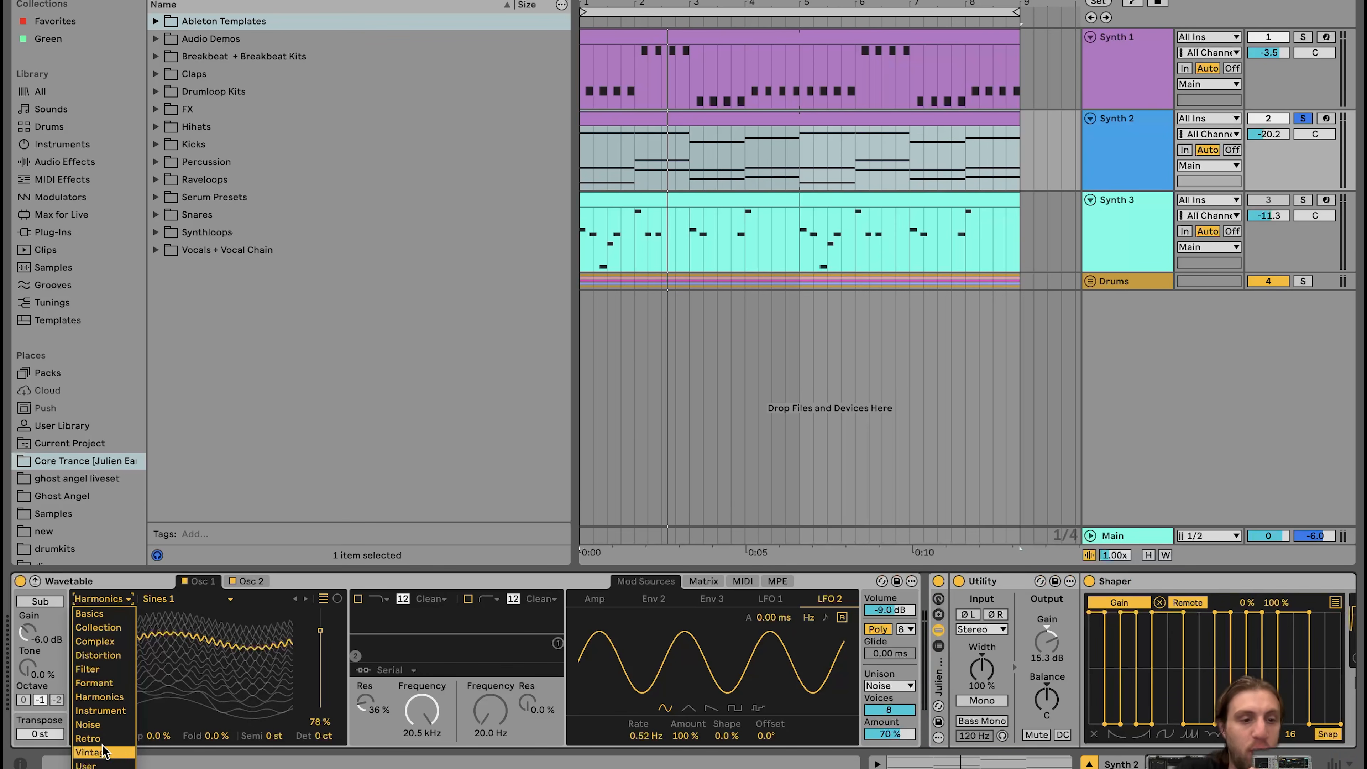
{"action": "left_click", "coordinate": [93, 702]}
{"action": "left_click", "coordinate": [173, 600]}
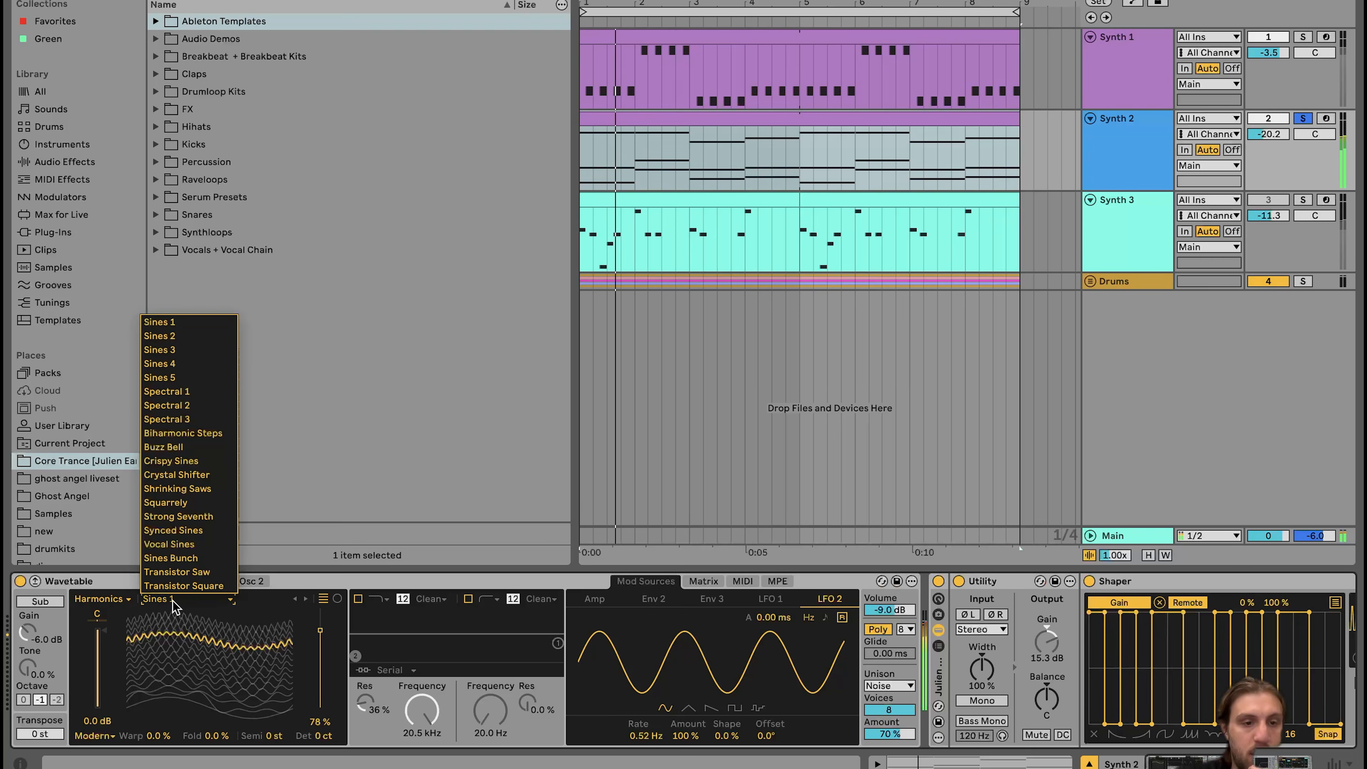
{"action": "left_click", "coordinate": [171, 546]}
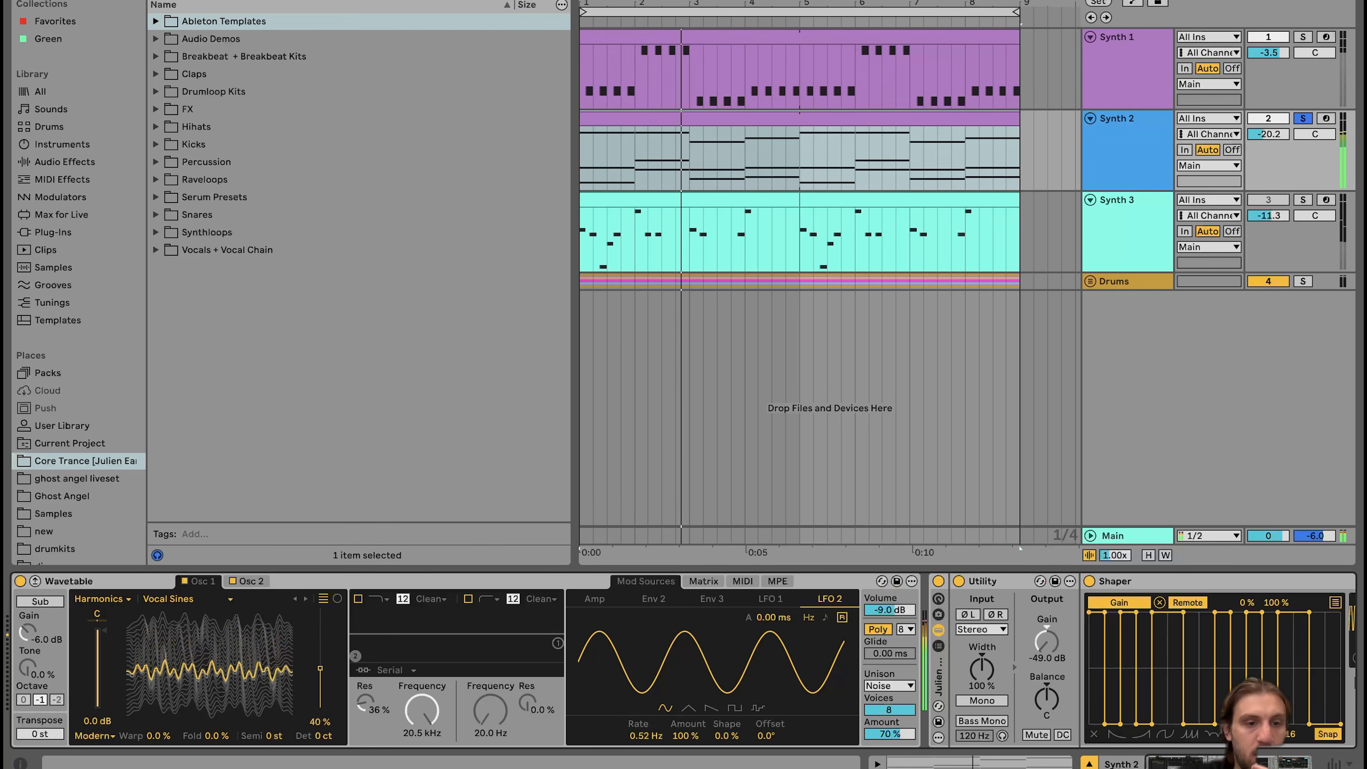
{"action": "key", "text": "space"}
{"action": "key", "text": "super+z"}
{"action": "key", "text": "super+z"}
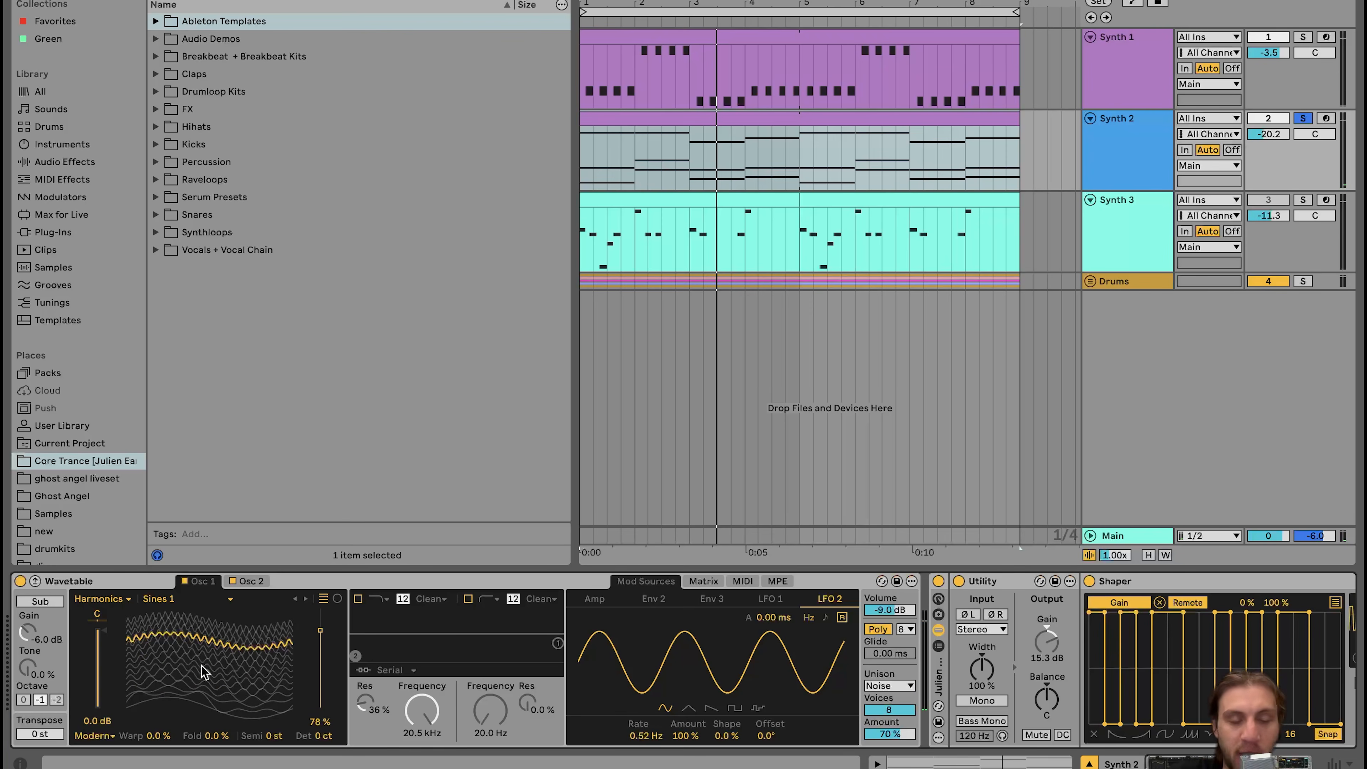
Step: Play Synth 2 briefly and bring up the Shaper in its trance-gate rack
{"action": "key", "text": "space"}
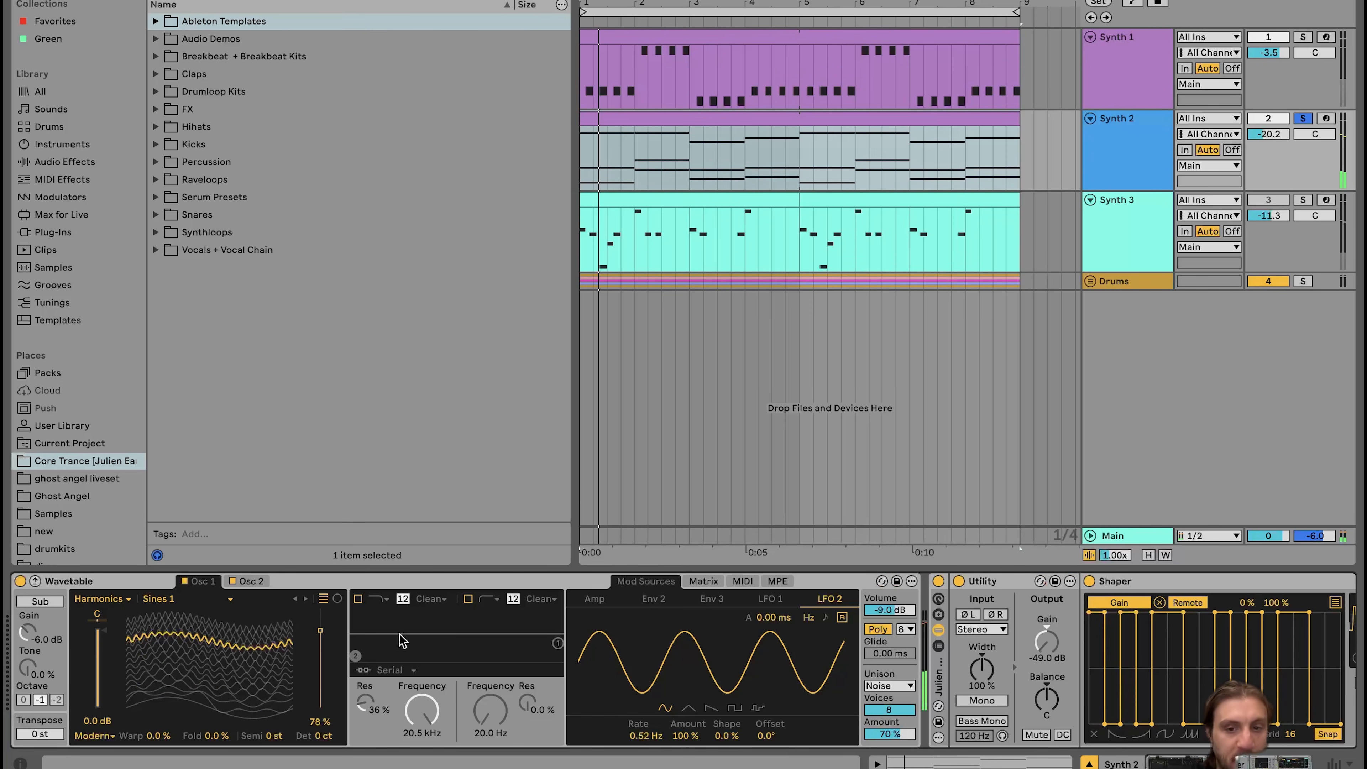
{"action": "scroll", "coordinate": [925, 699], "scroll_direction": "right", "scroll_amount": 15}
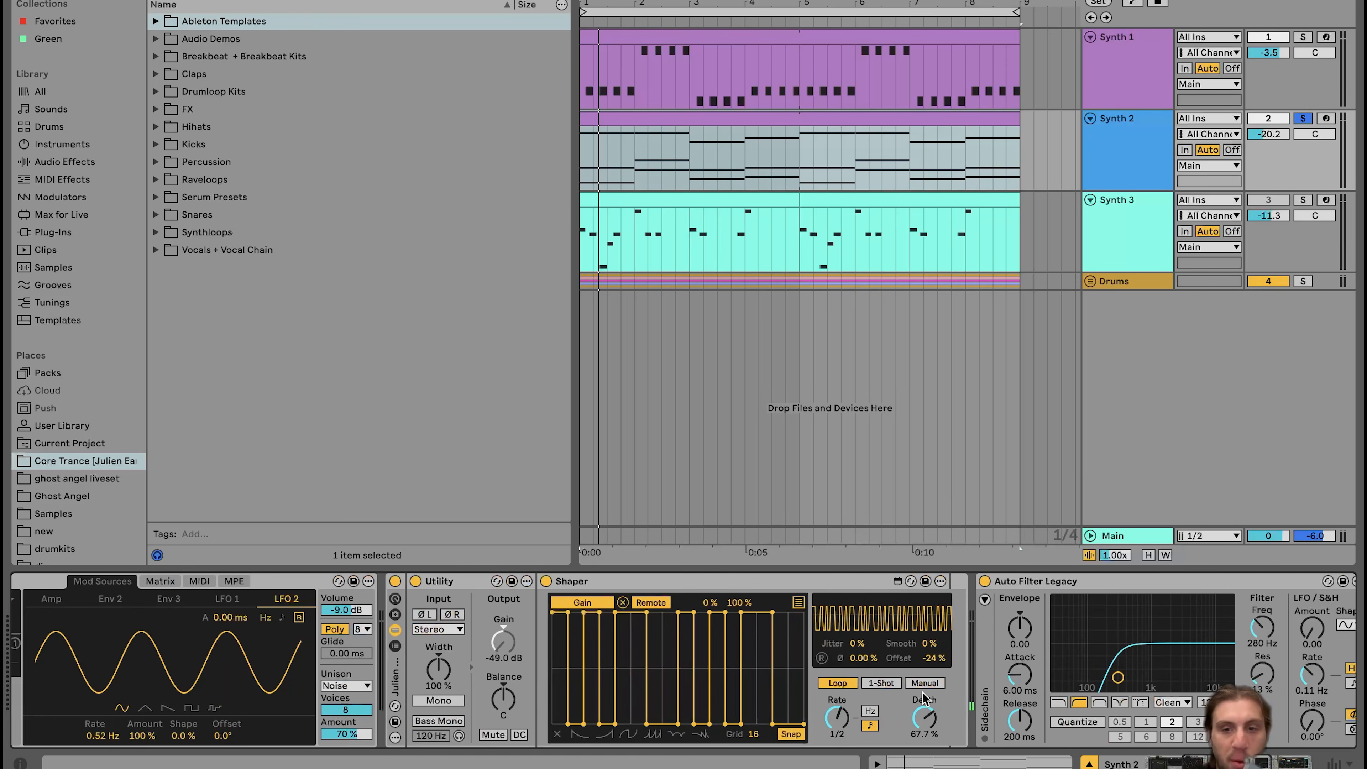
{"action": "scroll", "coordinate": [653, 700], "scroll_direction": "left", "scroll_amount": 15}
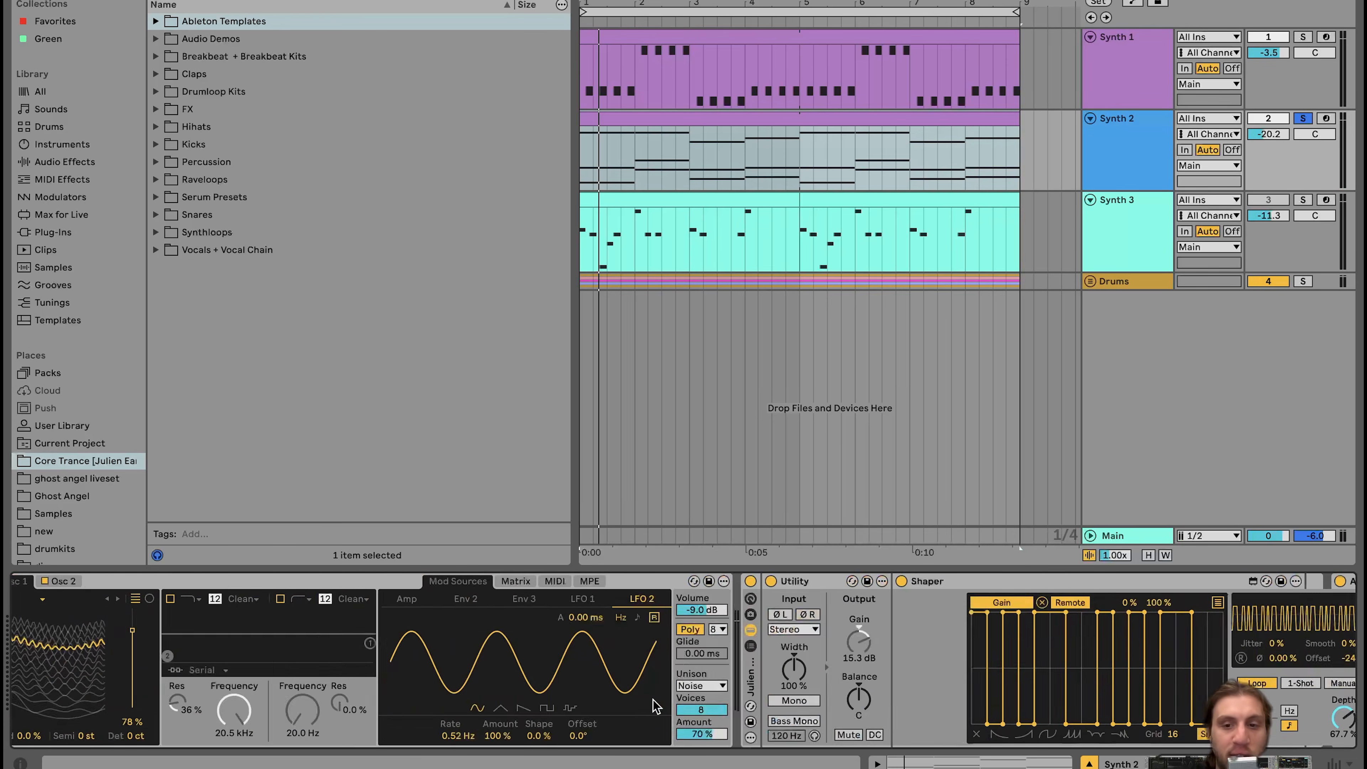
{"action": "scroll", "coordinate": [655, 706], "scroll_direction": "left", "scroll_amount": 3}
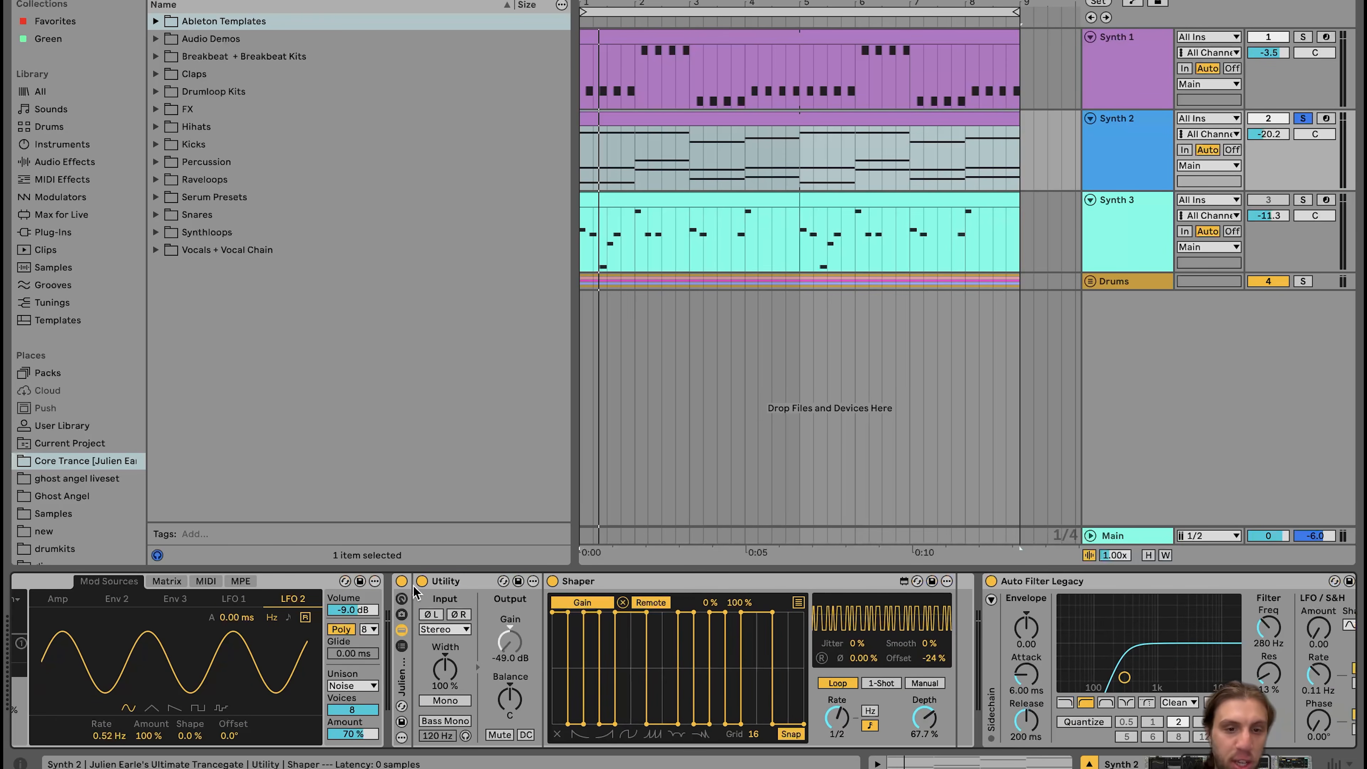
{"action": "left_click", "coordinate": [779, 581]}
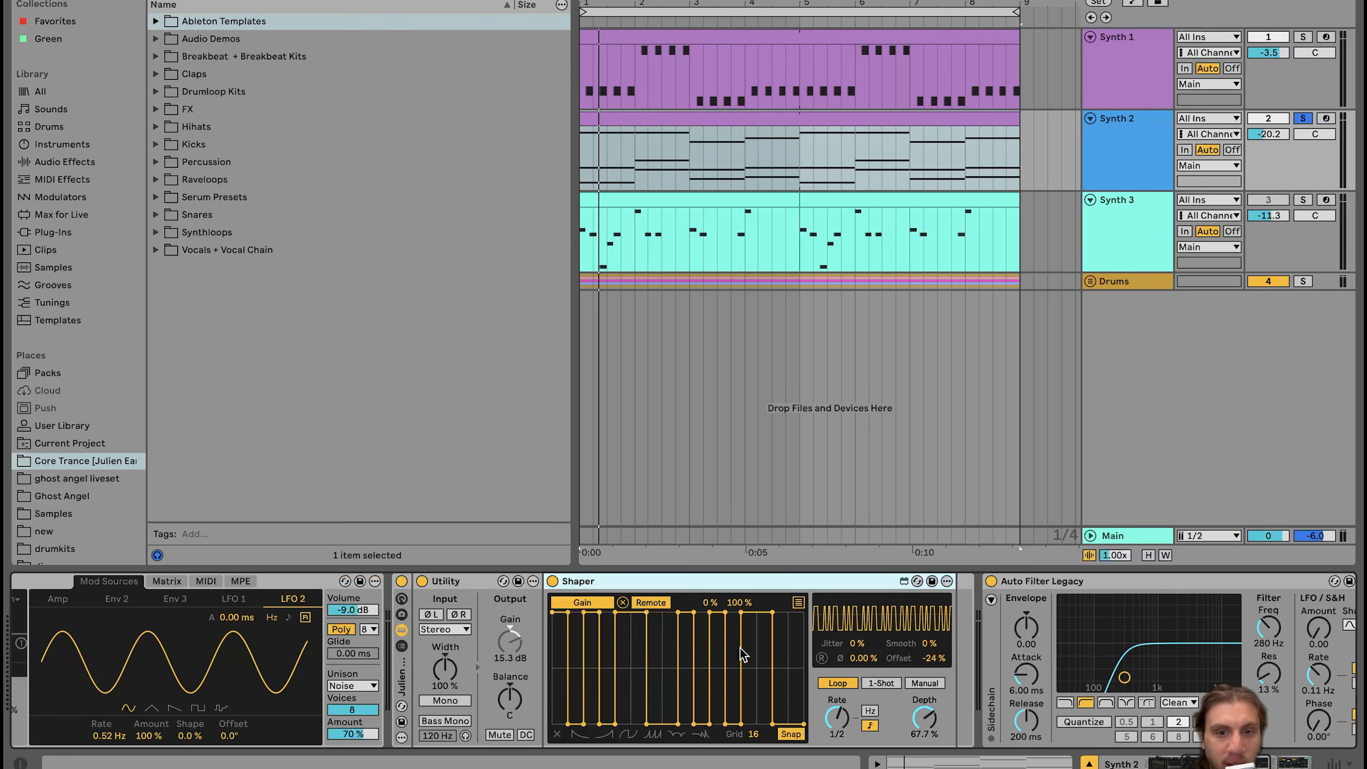
Step: Try reshaping the Shaper's gate curve by moving an early upper breakpoint down during playback
{"action": "key", "text": "space"}
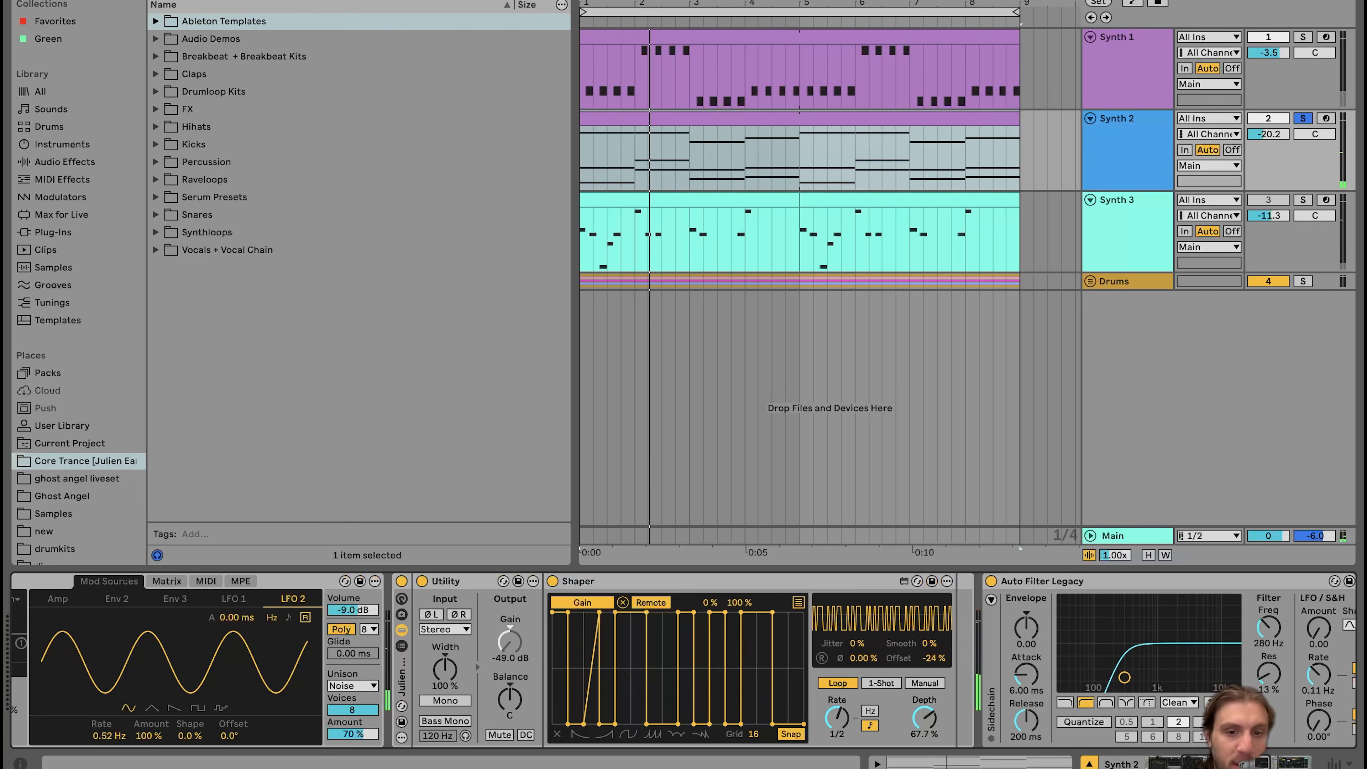
{"action": "left_click_drag", "start_coordinate": [584, 613], "coordinate": [599, 767]}
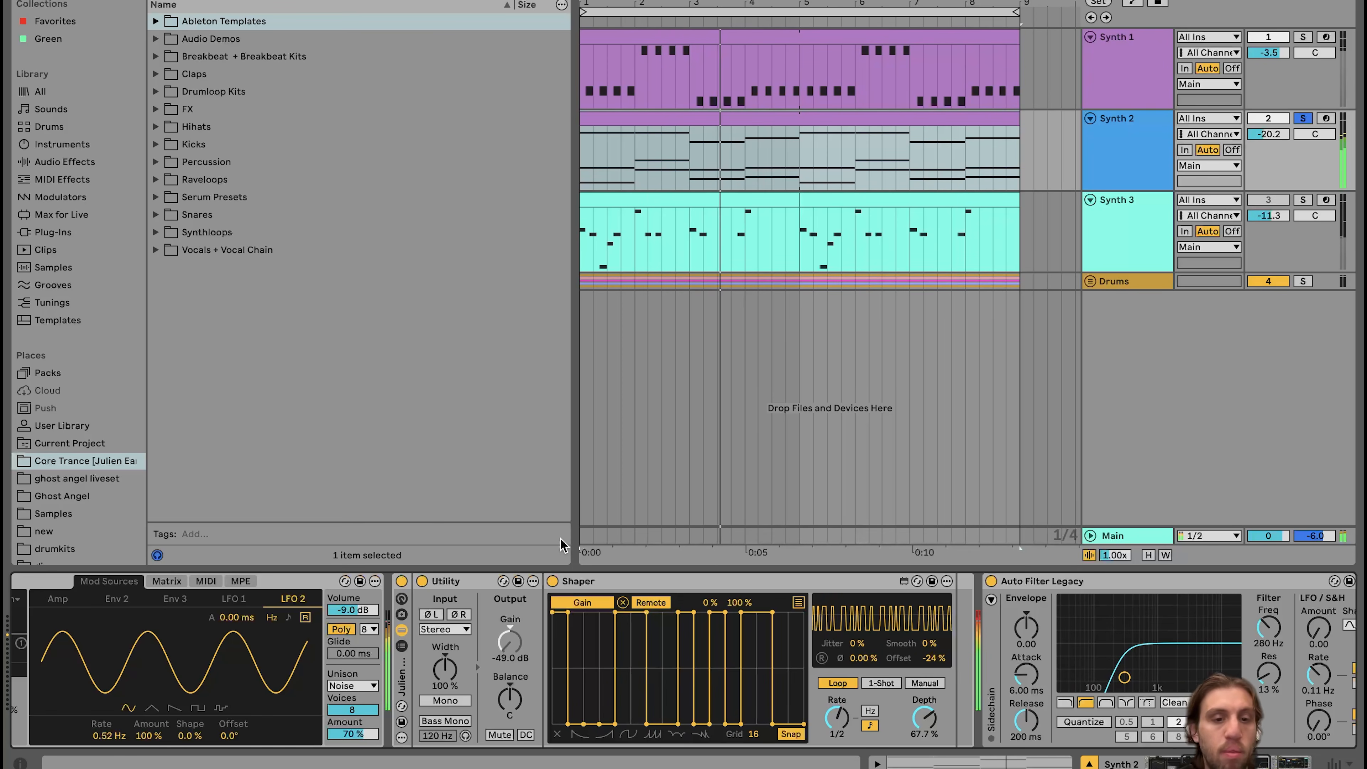
{"action": "key", "text": "super+z"}
{"action": "key", "text": "super+shift+z"}
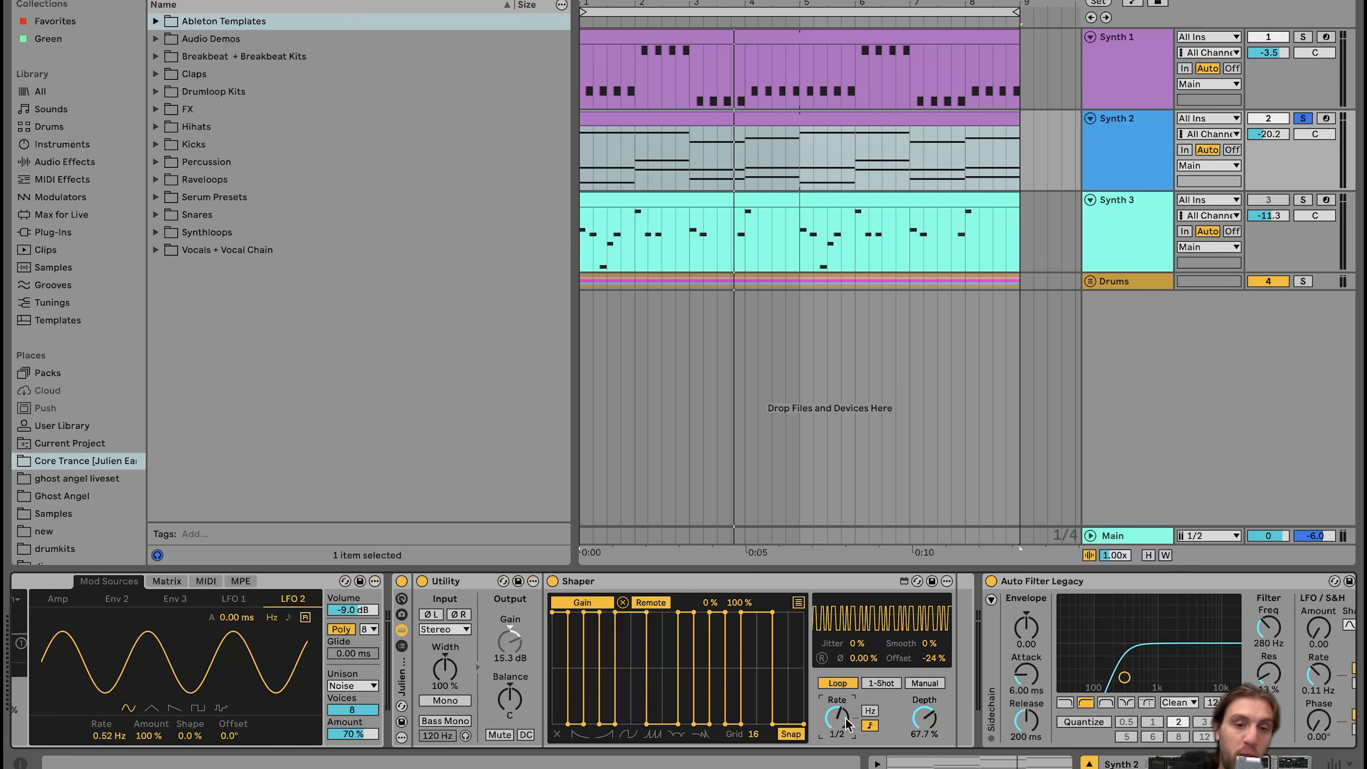
Step: Set the Shaper's offset to -68% and Synth 2's track volume to -6.9 dB during playback
{"action": "key", "text": "space"}
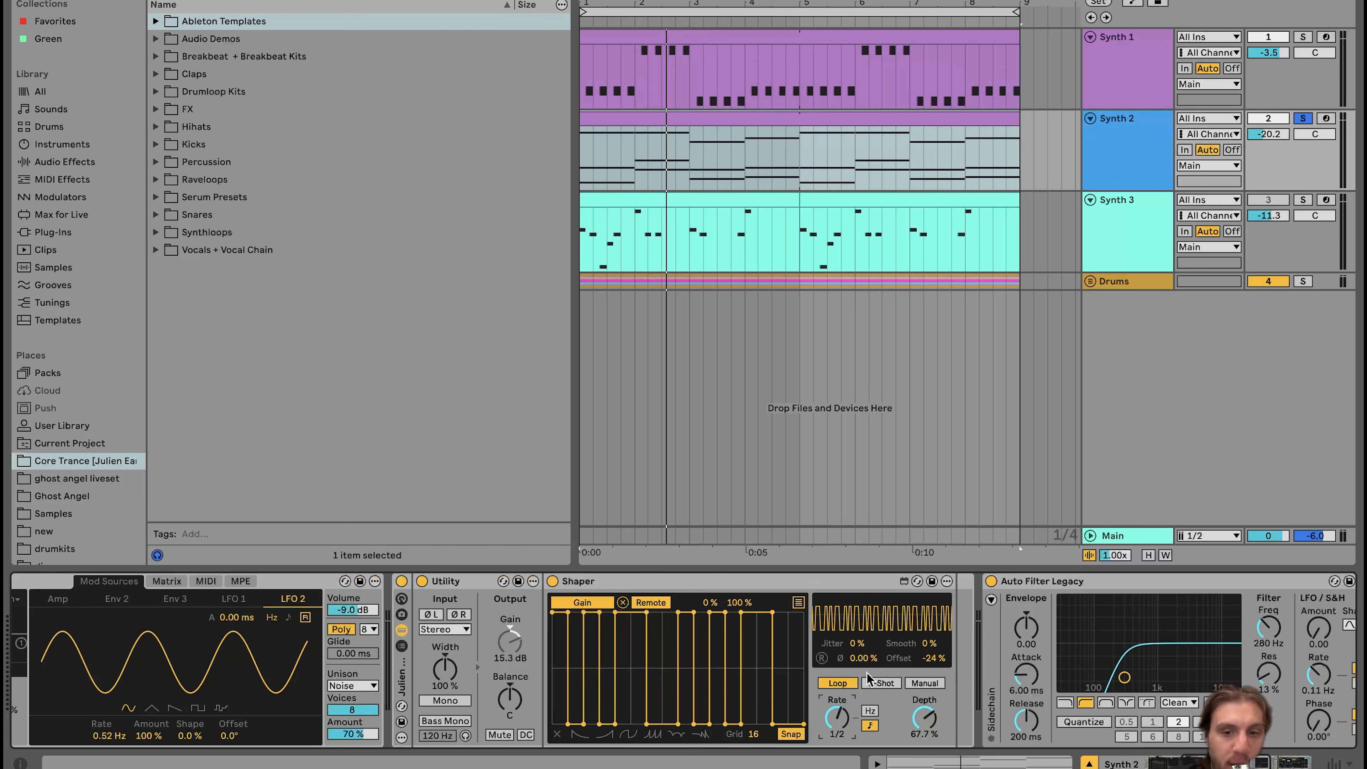
{"action": "left_click", "coordinate": [936, 659]}
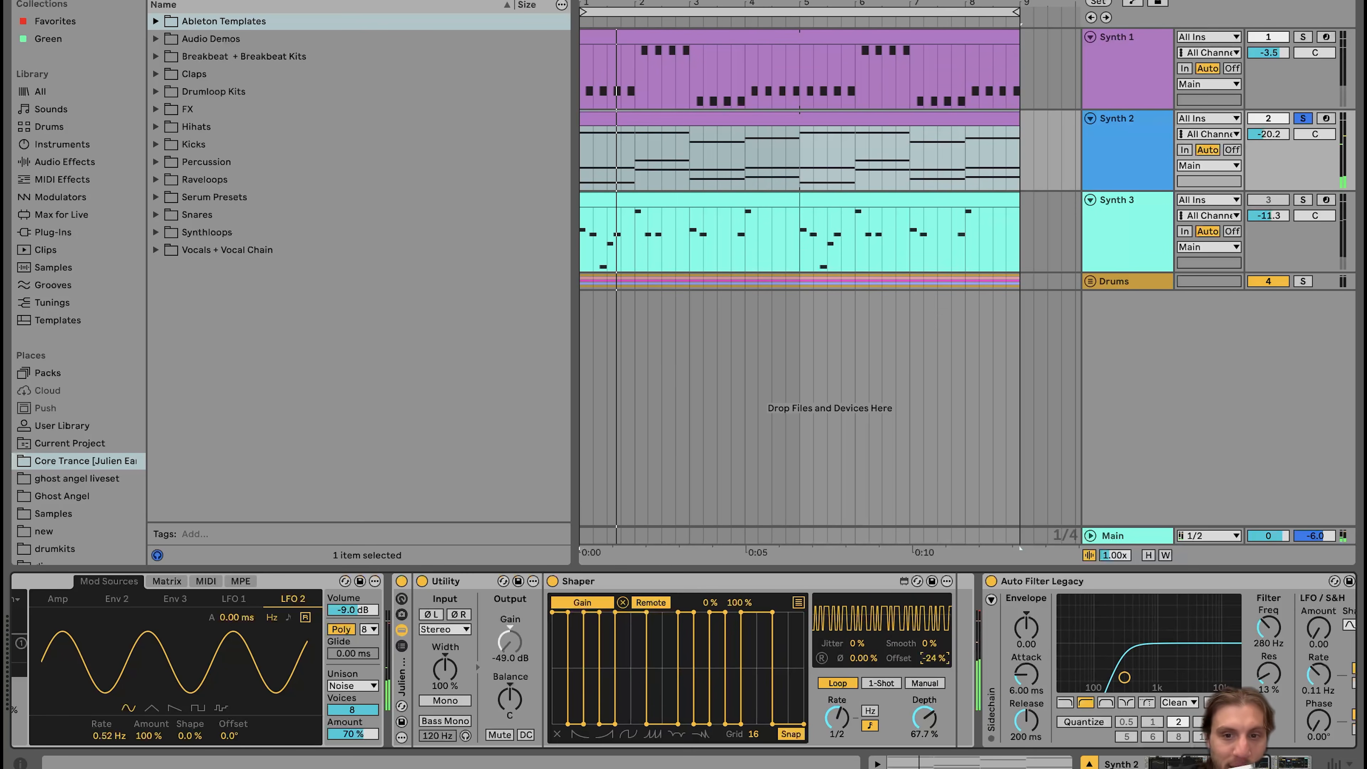
{"action": "left_click_drag", "start_coordinate": [935, 659], "coordinate": [936, 711]}
{"action": "key", "text": "space"}
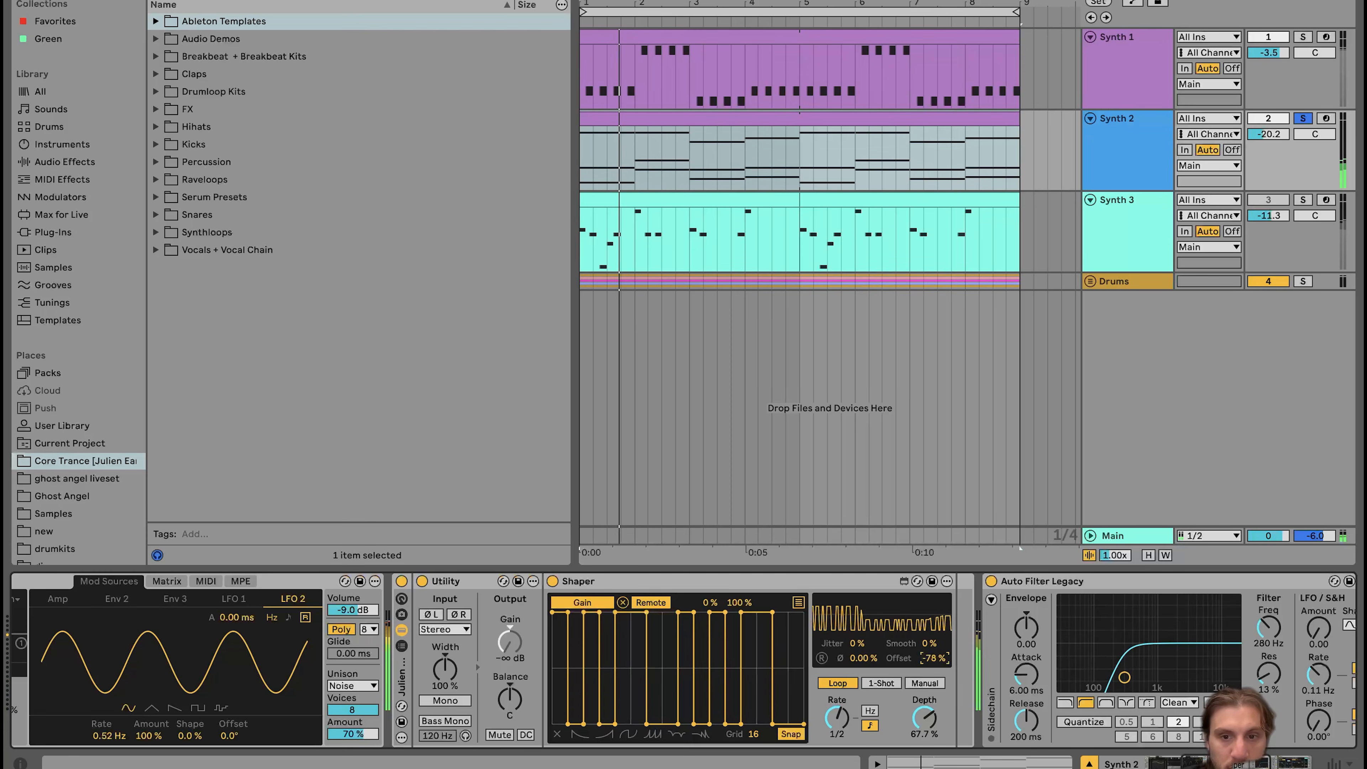
{"action": "left_click_drag", "start_coordinate": [1273, 134], "coordinate": [1273, 109]}
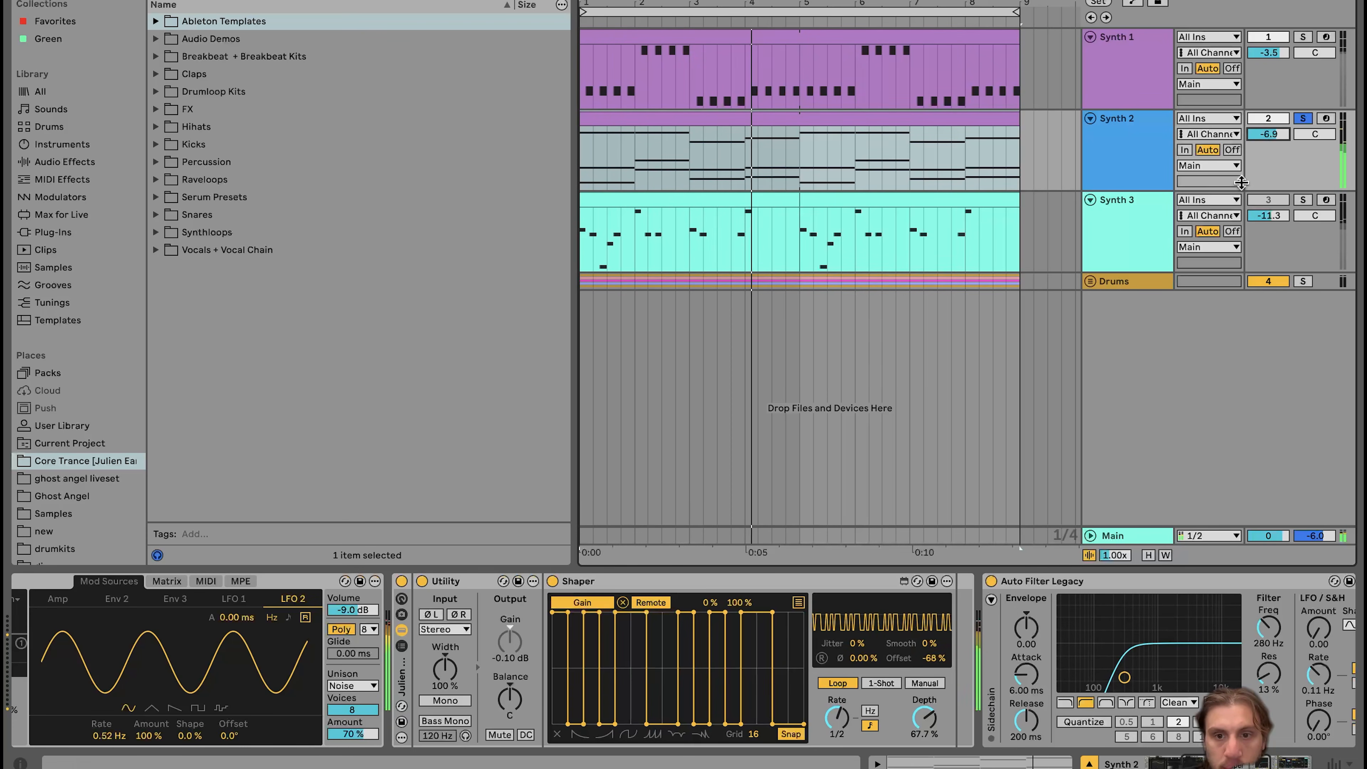
{"action": "key", "text": "space"}
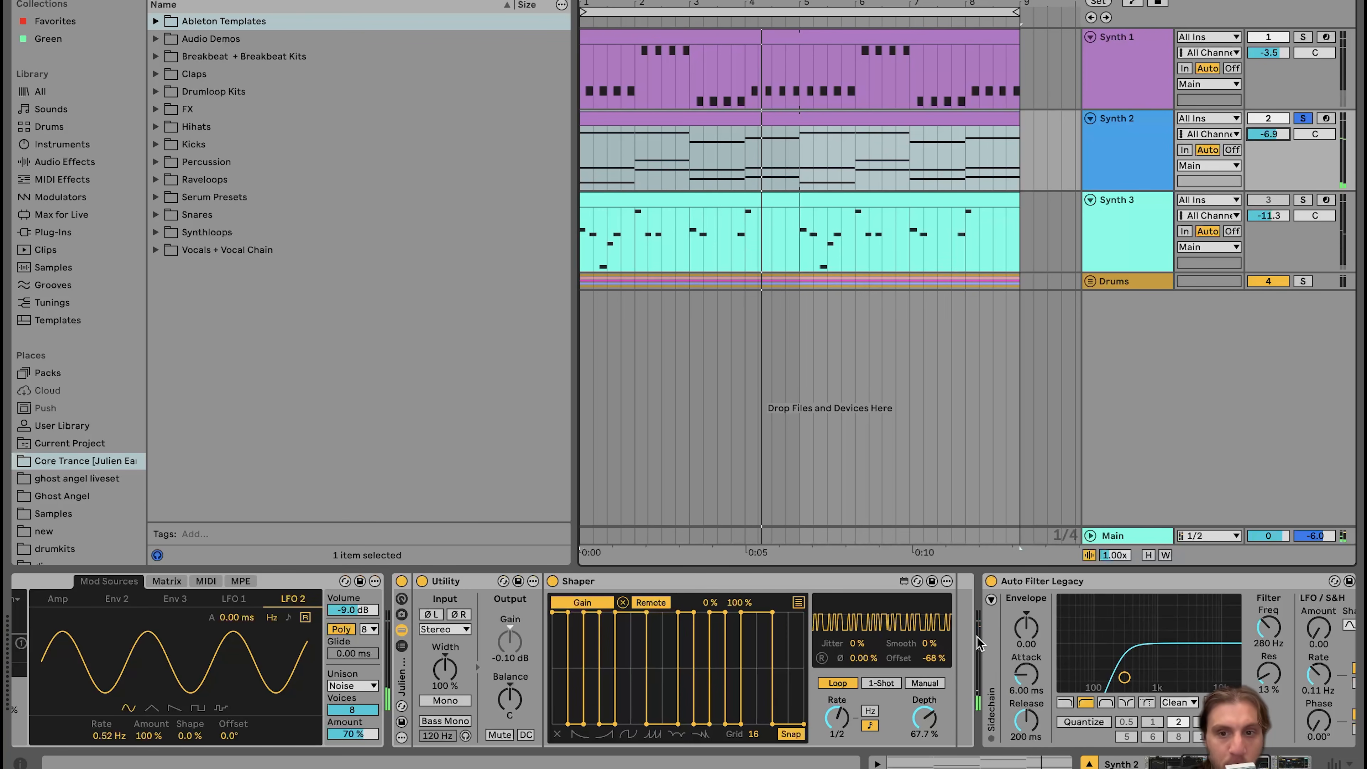
{"action": "key", "text": "space"}
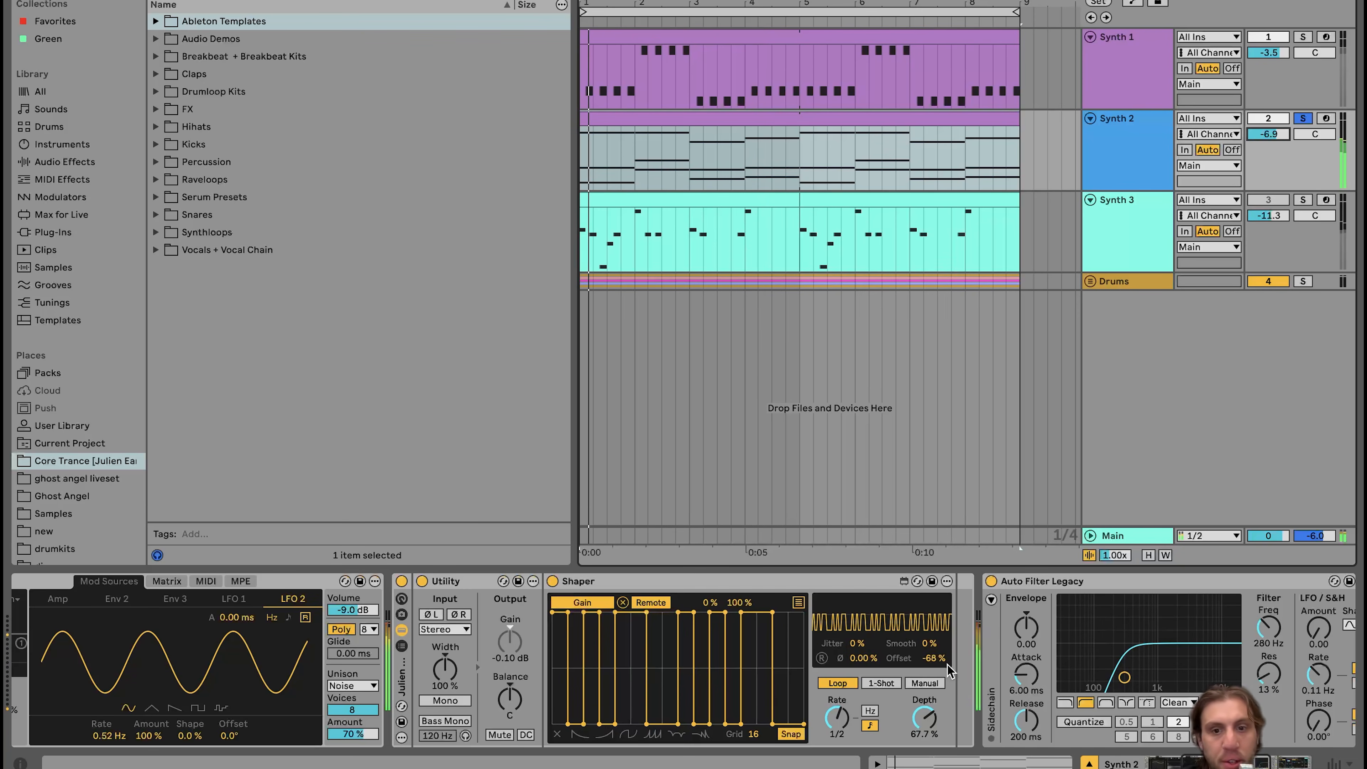
Step: Try the Shaper with 0% offset and 100% depth, and undo both changes
{"action": "double_click", "coordinate": [927, 659]}
{"action": "double_click", "coordinate": [926, 714]}
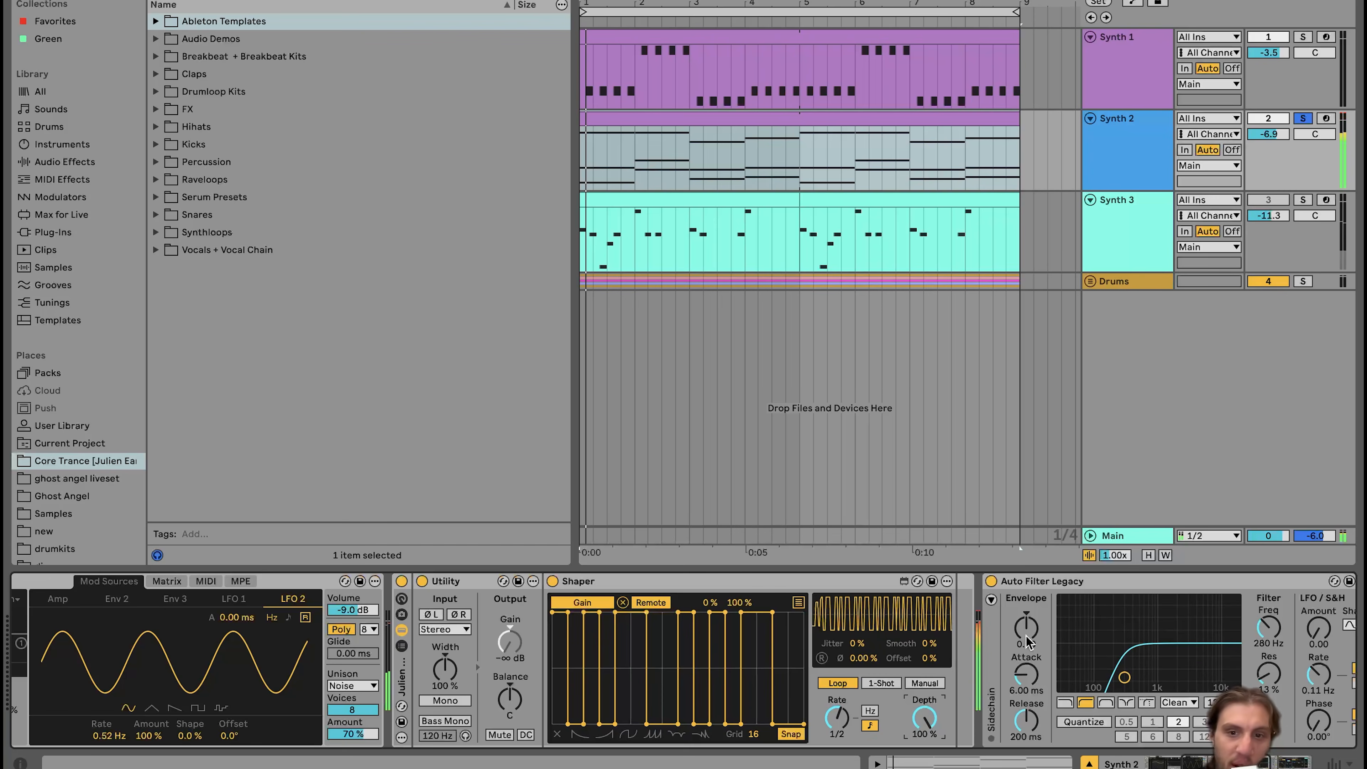
{"action": "key", "text": "ctrl+z"}
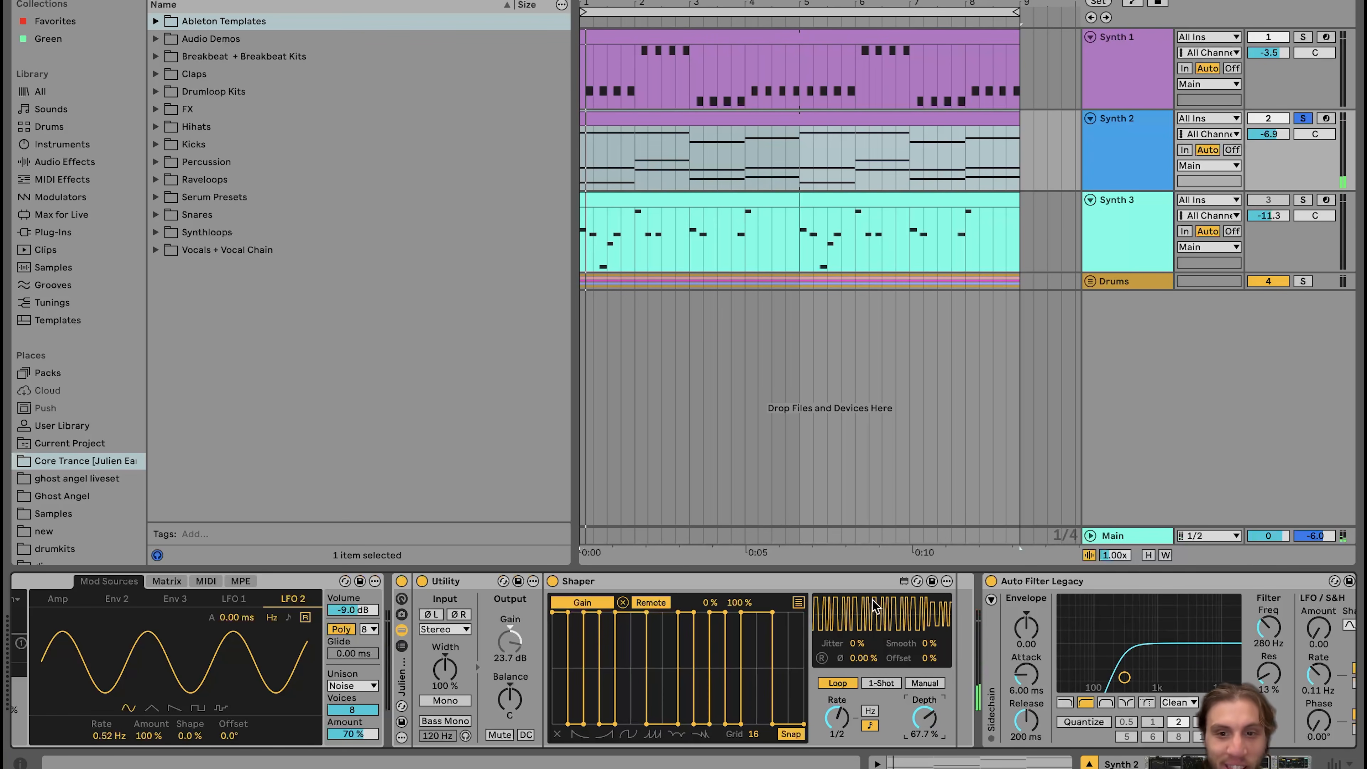
{"action": "key", "text": "ctrl+z"}
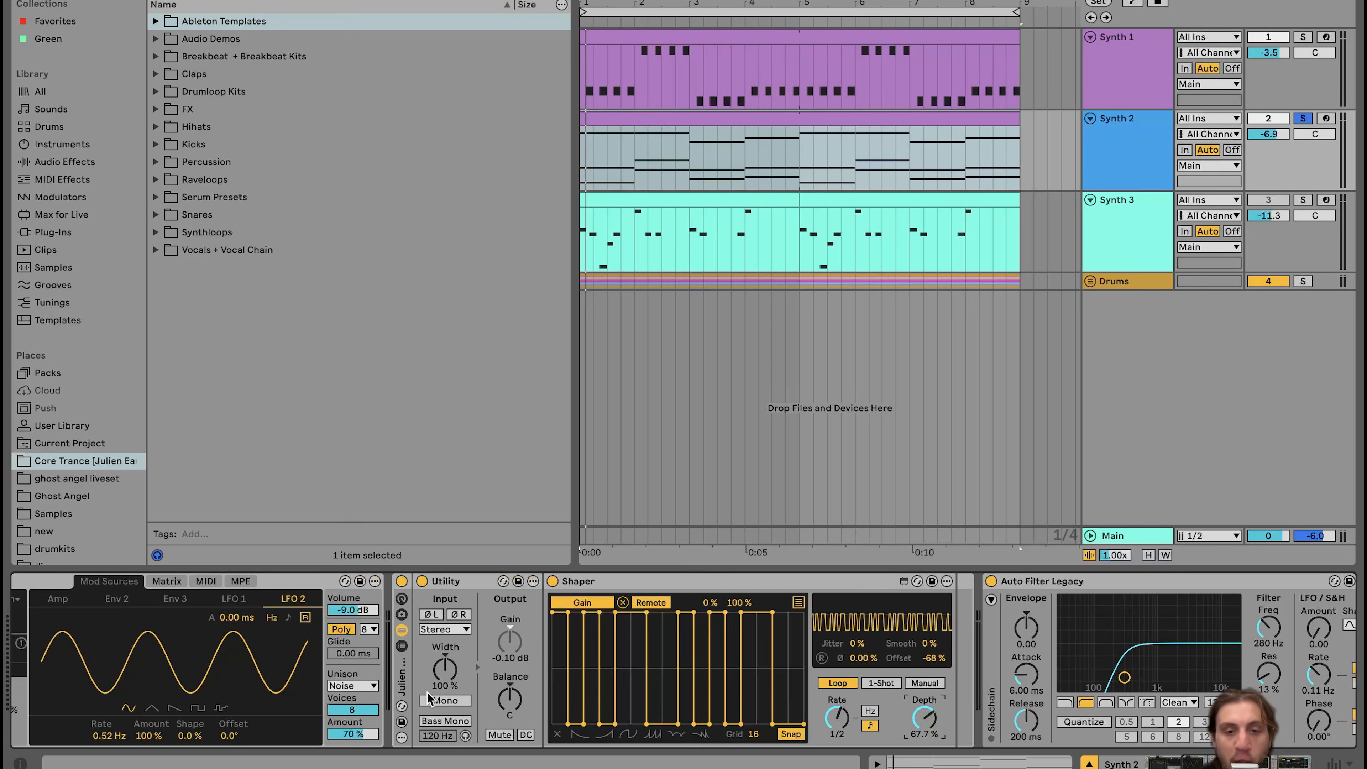
Step: Compare Synth 2's sound with the Reverb bypassed and switched back on during playback
{"action": "scroll", "coordinate": [506, 597], "scroll_direction": "right", "scroll_amount": 10}
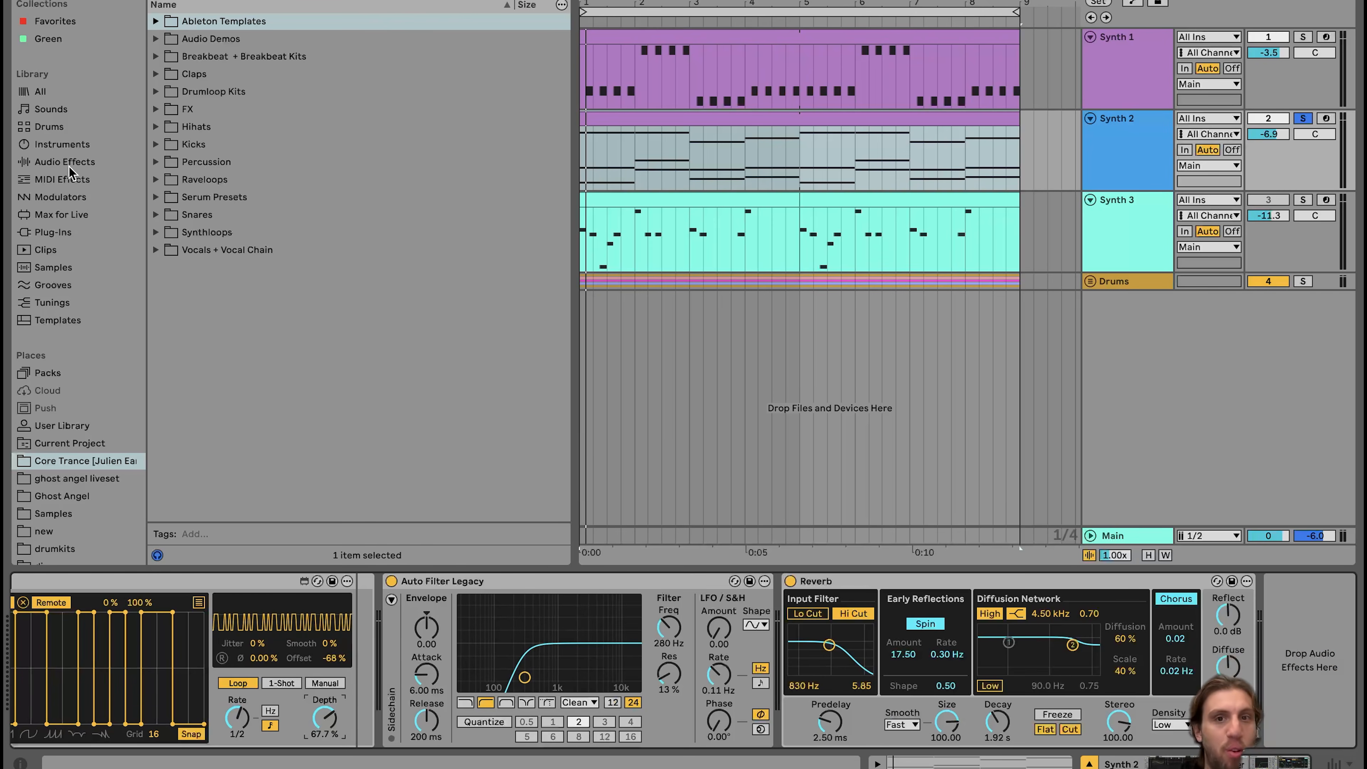
{"action": "left_click", "coordinate": [790, 581]}
{"action": "key", "text": "space"}
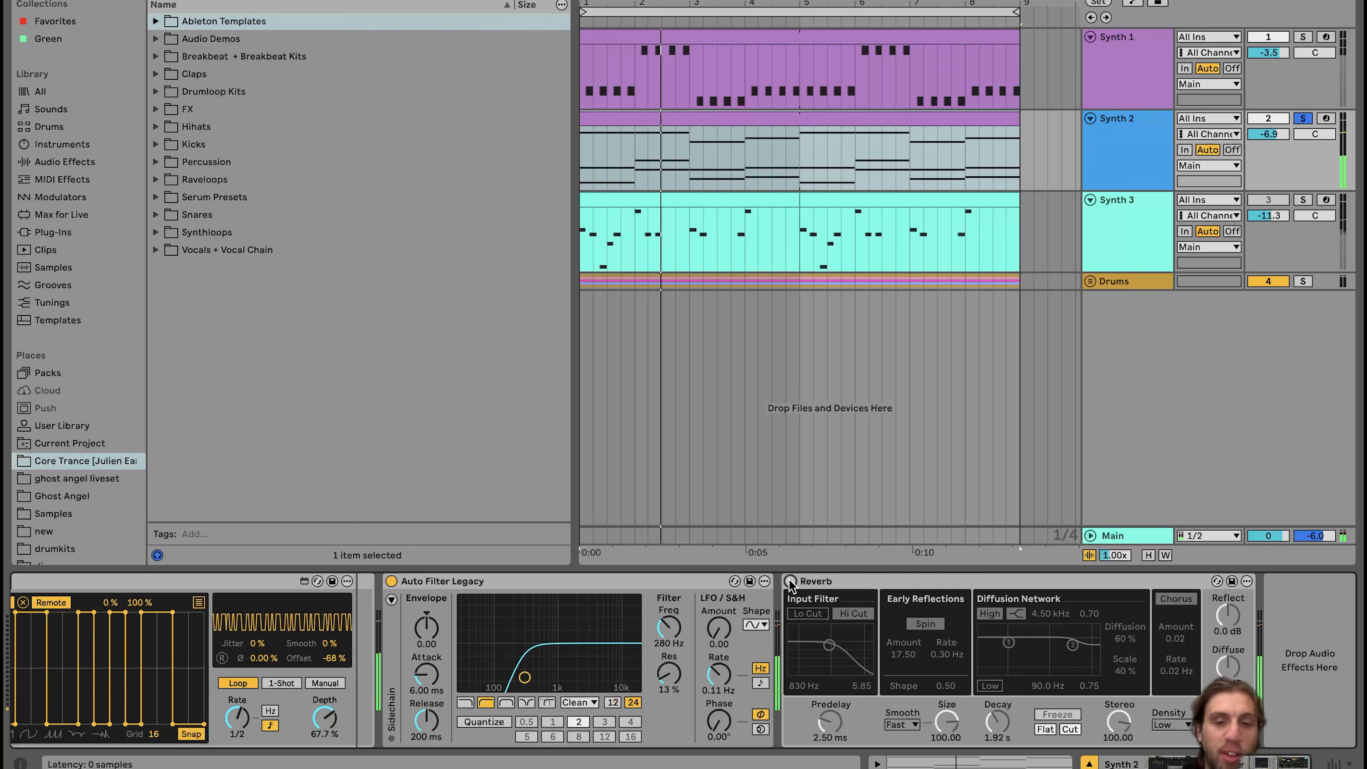
{"action": "left_click", "coordinate": [790, 581]}
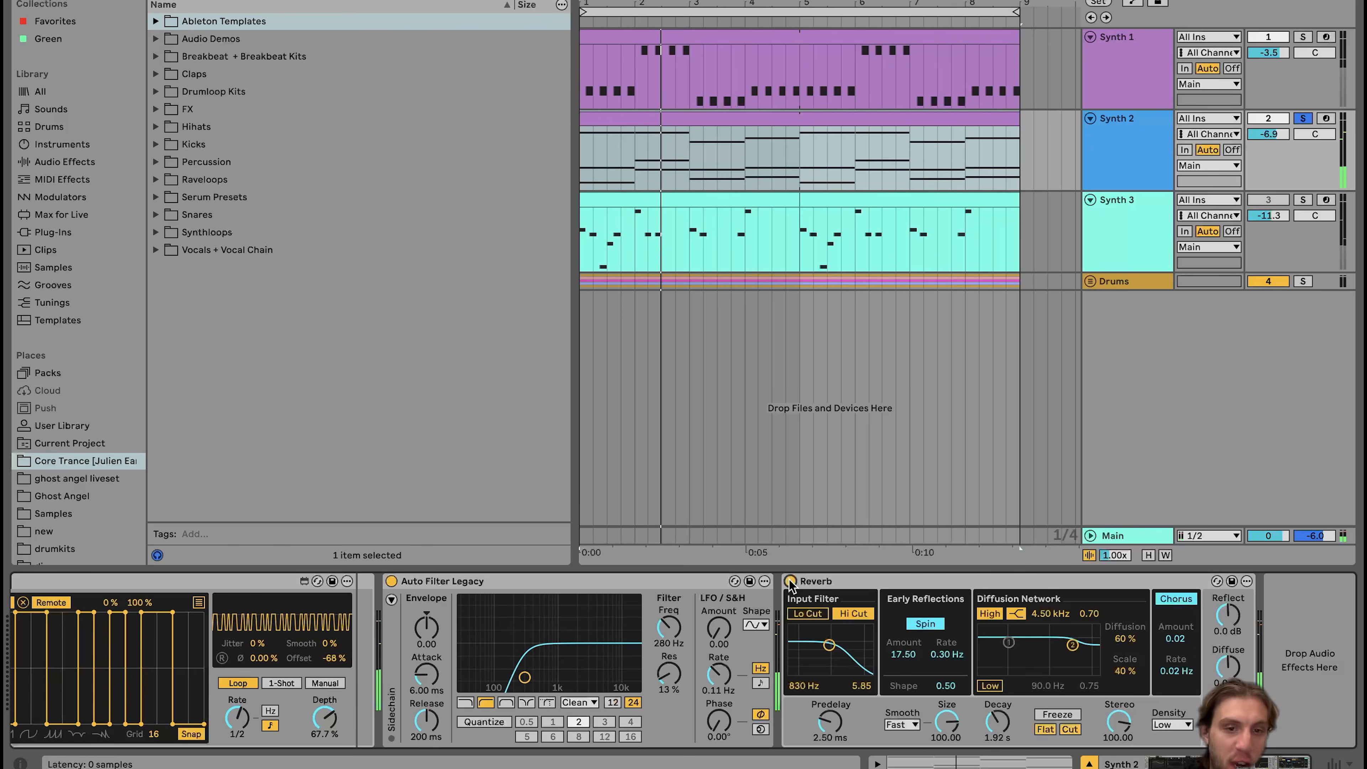
Step: Try a Ping Pong Delay before the Reverb with its filter at 2.27 kHz, width 3.86 and dry/wet 42%, and delete it
{"action": "left_click", "coordinate": [53, 166]}
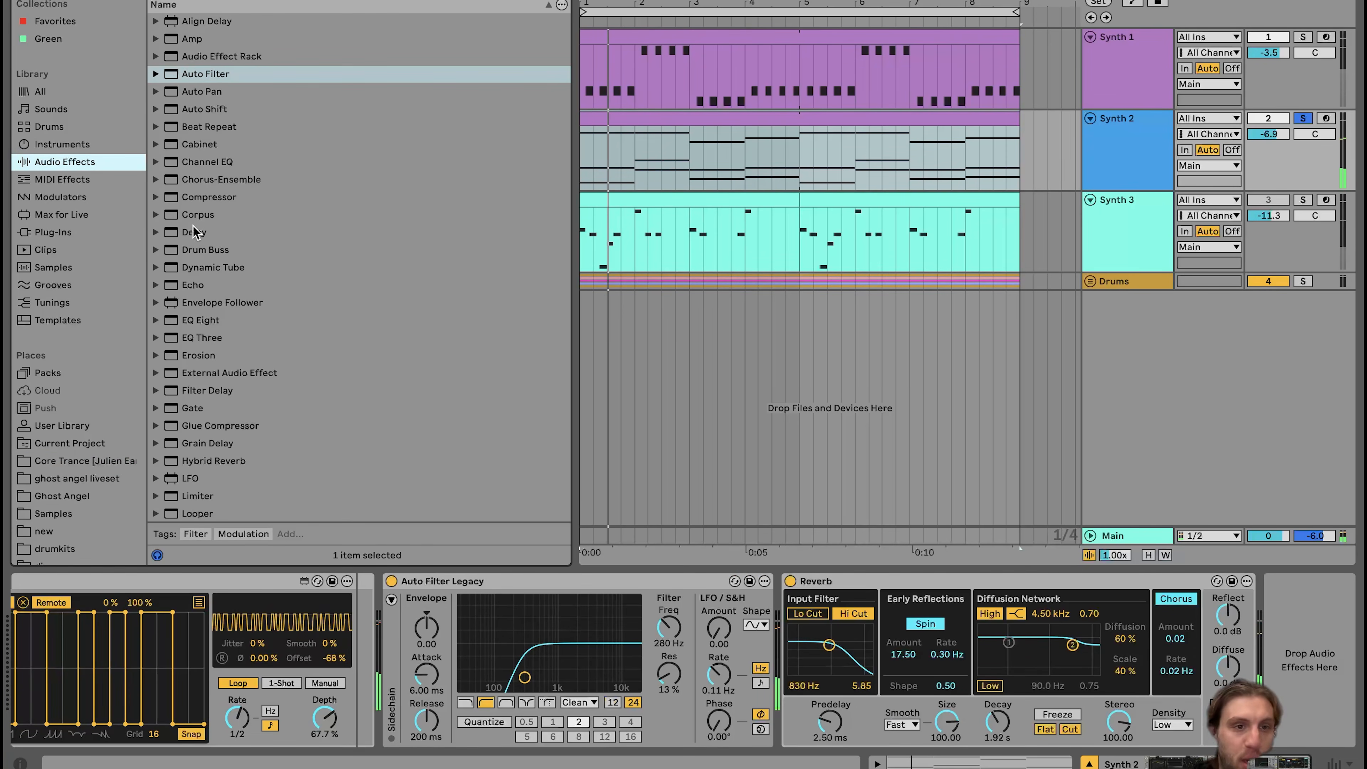
{"action": "left_click_drag", "start_coordinate": [195, 232], "coordinate": [764, 636]}
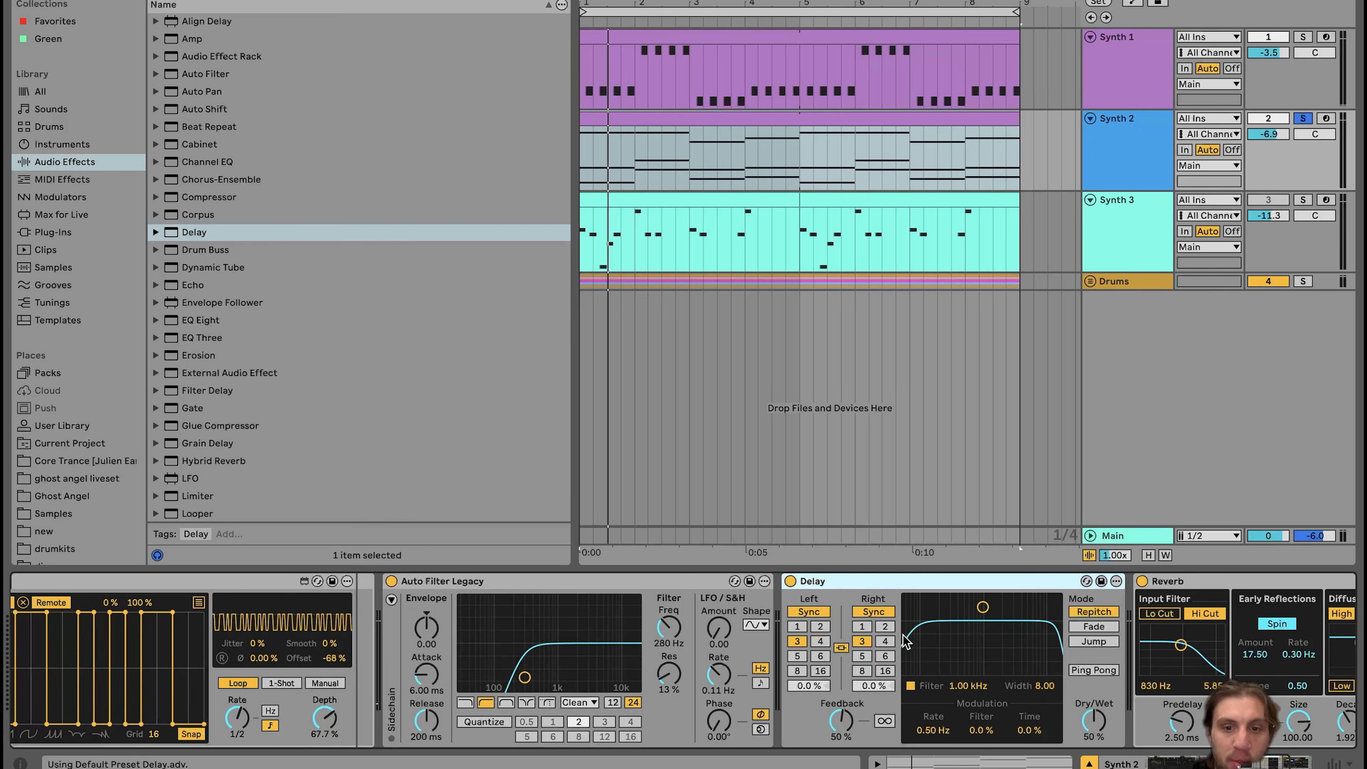
{"action": "left_click_drag", "start_coordinate": [1001, 641], "coordinate": [1004, 641]}
{"action": "left_click", "coordinate": [1094, 670]}
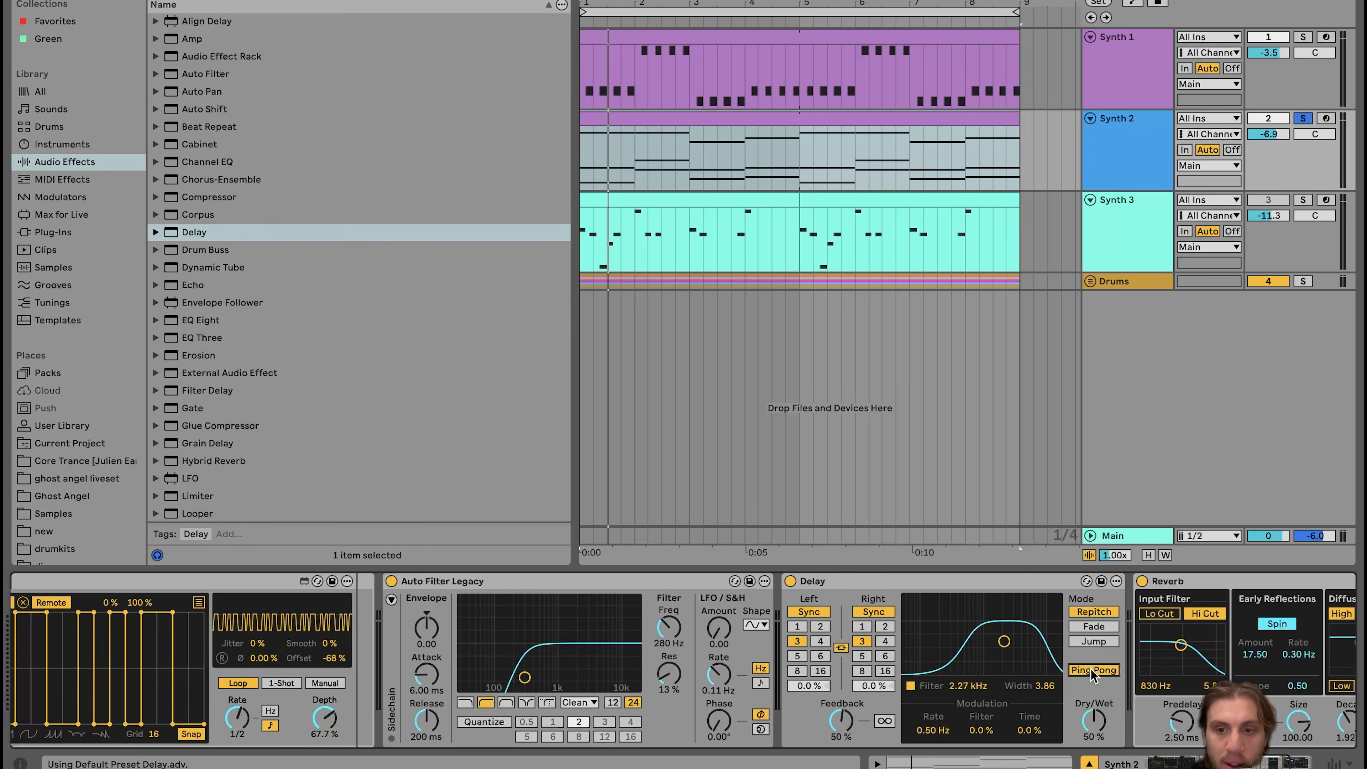
{"action": "left_click_drag", "start_coordinate": [1101, 721], "coordinate": [1100, 732]}
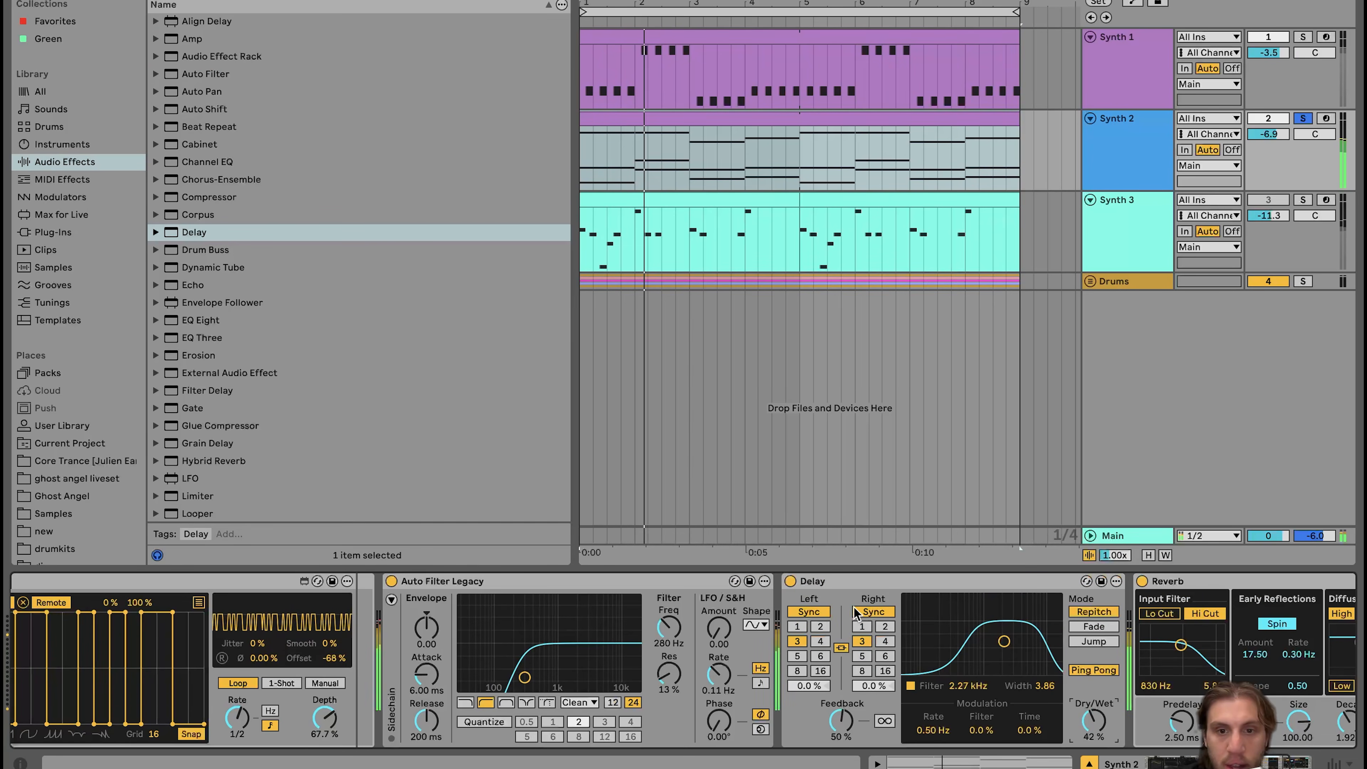
{"action": "left_click", "coordinate": [843, 581]}
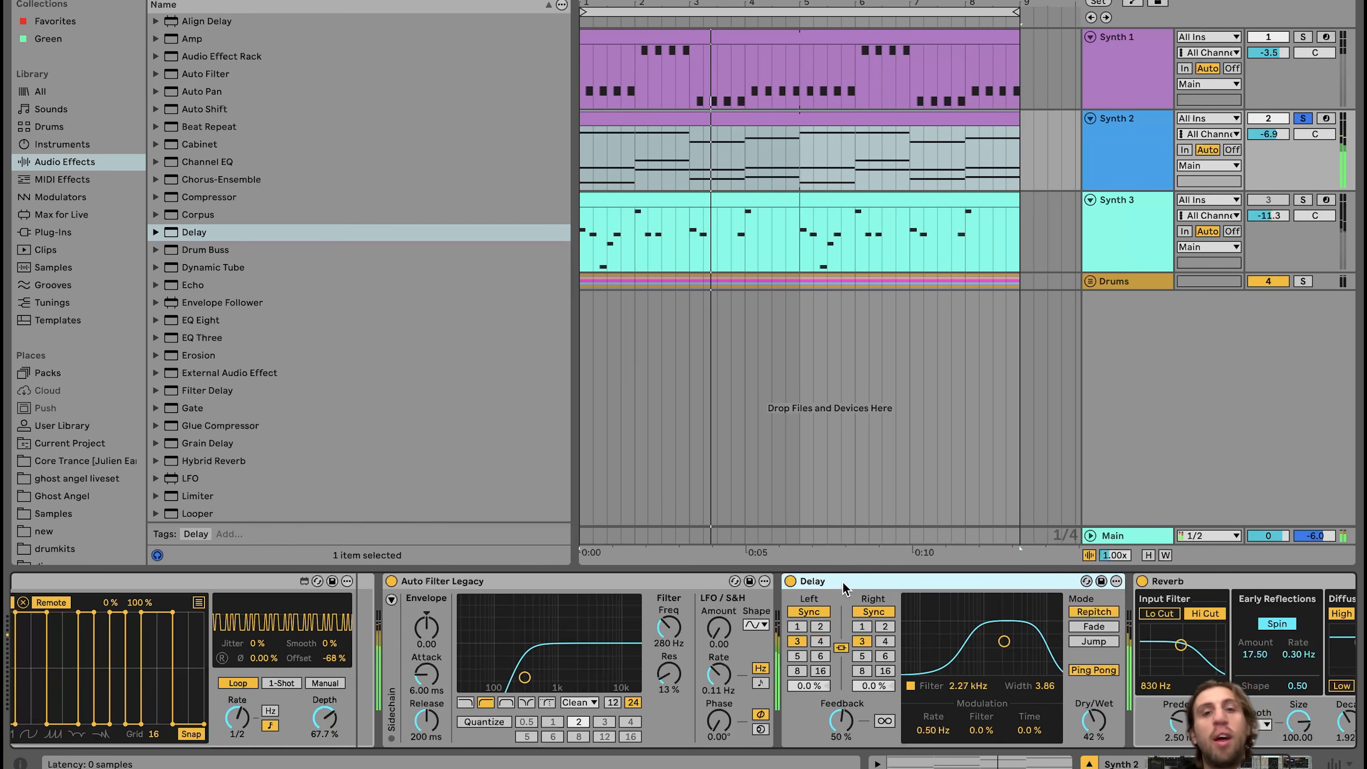
{"action": "key", "text": "Delete"}
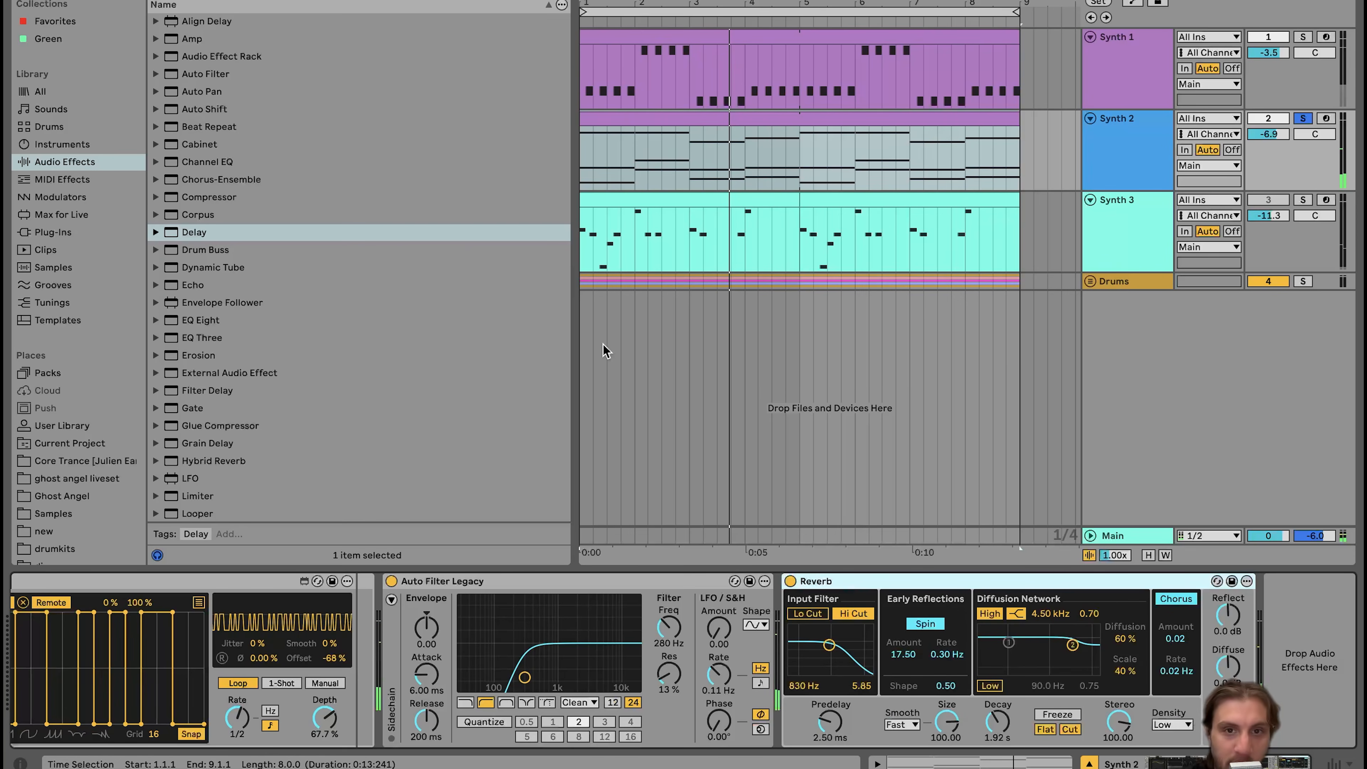
Step: Activate and solo Synth 3 in place of Synth 2, and select its first four-bar clip
{"action": "left_click", "coordinate": [1140, 225]}
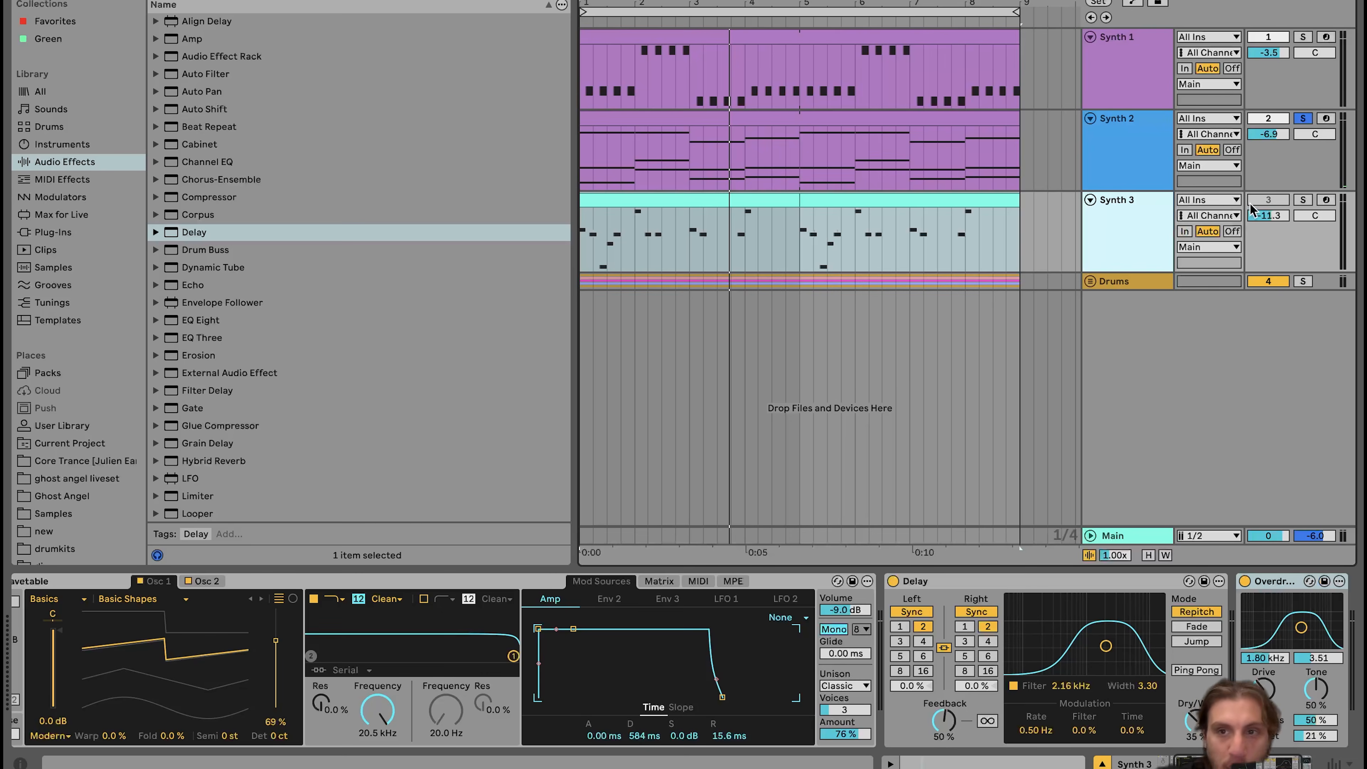
{"action": "left_click", "coordinate": [1261, 201]}
{"action": "left_click", "coordinate": [1303, 204]}
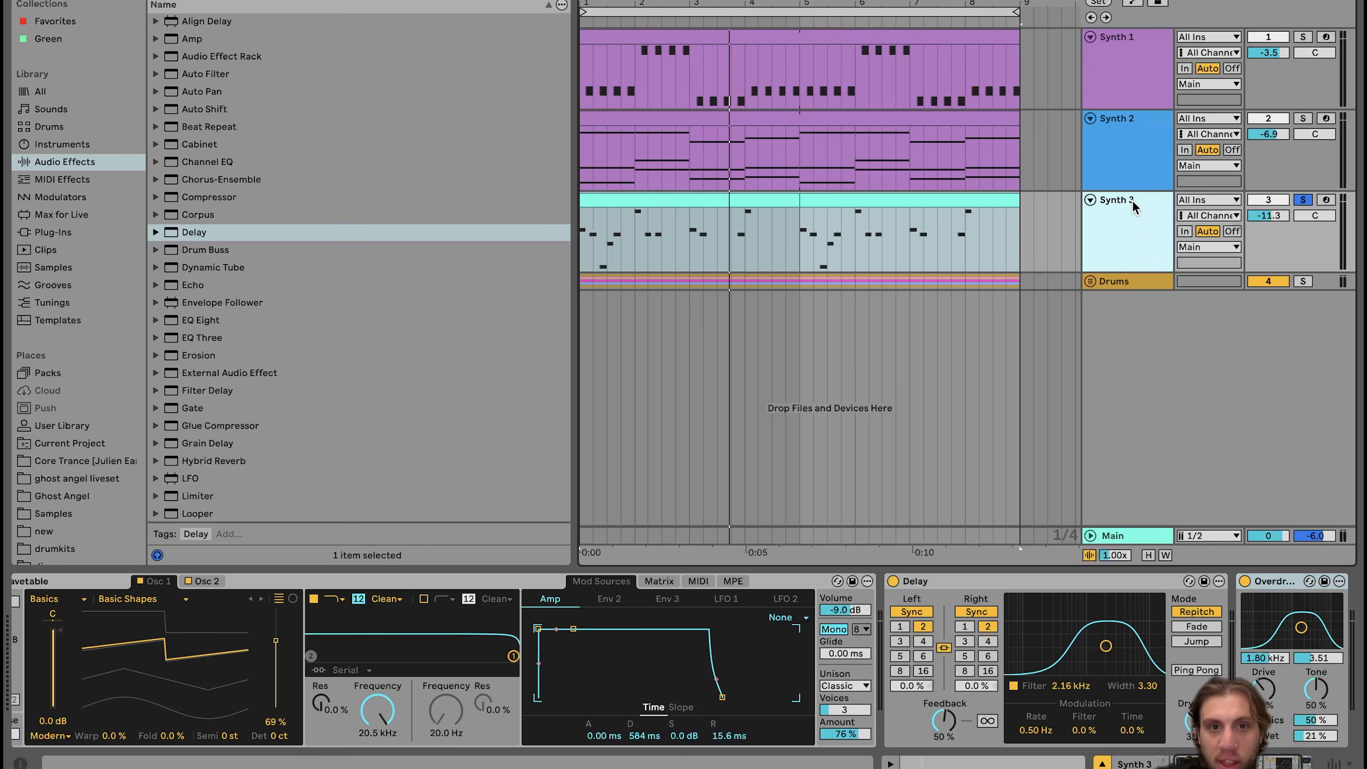
{"action": "left_click", "coordinate": [733, 202]}
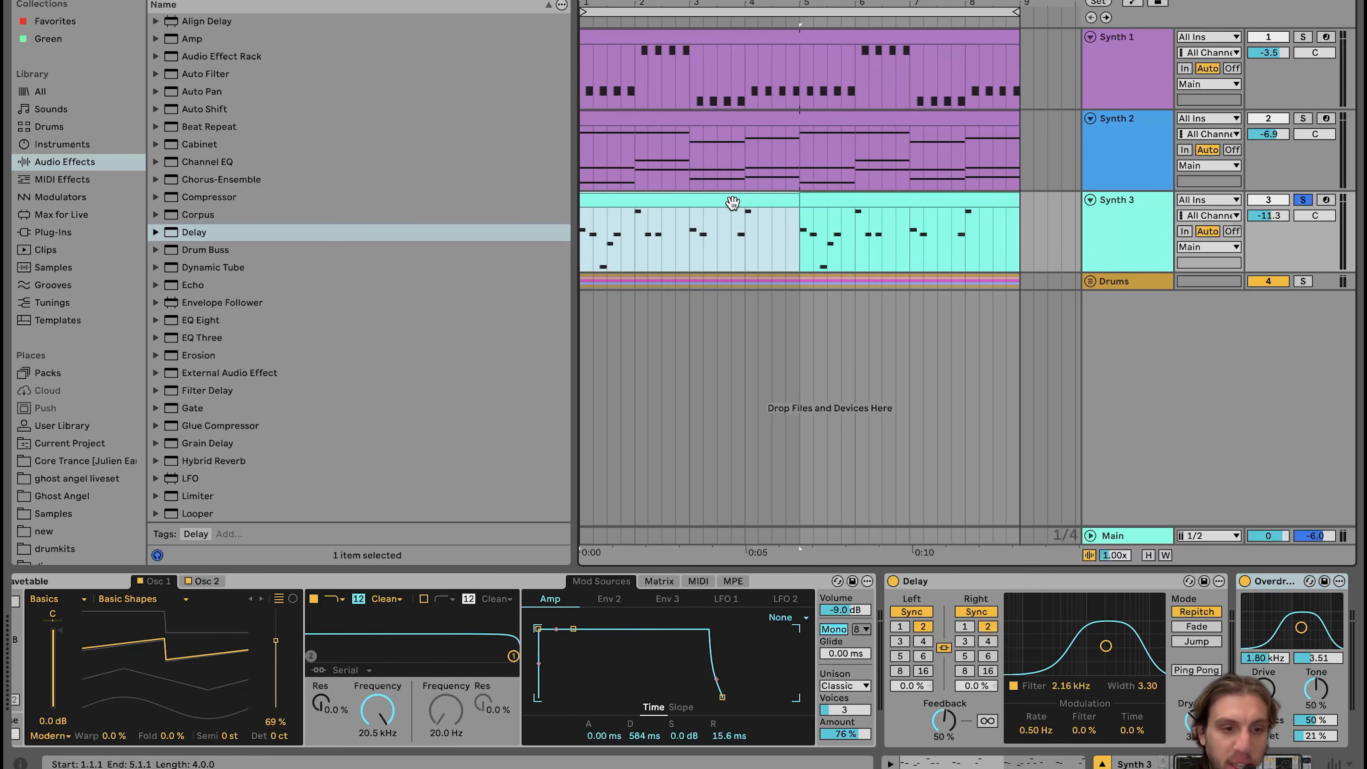
Step: Open Synth 3's first melody clip during playback and crop it to its four-bar range
{"action": "key", "text": "space"}
{"action": "double_click", "coordinate": [733, 203]}
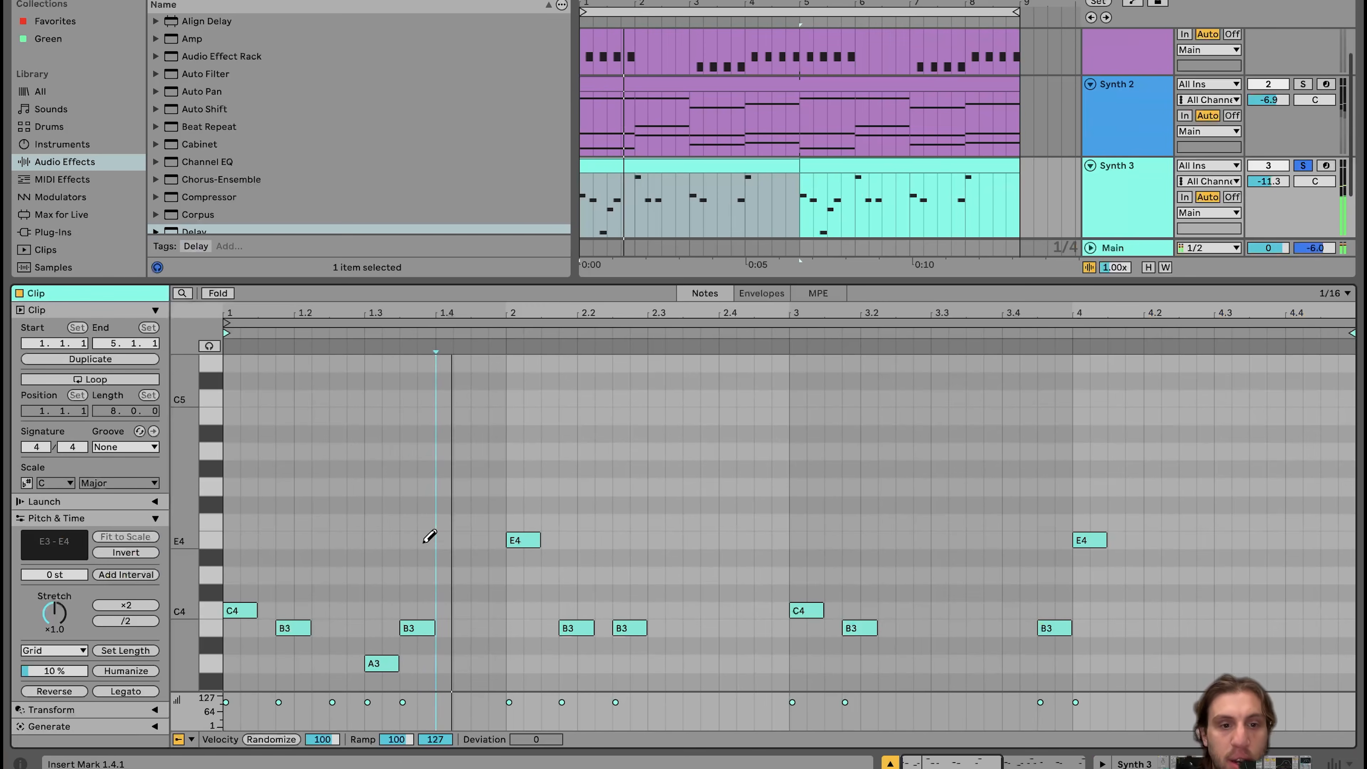
{"action": "key", "text": "b"}
{"action": "scroll", "coordinate": [424, 538], "scroll_direction": "down", "scroll_amount": 4}
{"action": "scroll", "coordinate": [424, 538], "scroll_direction": "down", "scroll_amount": 3}
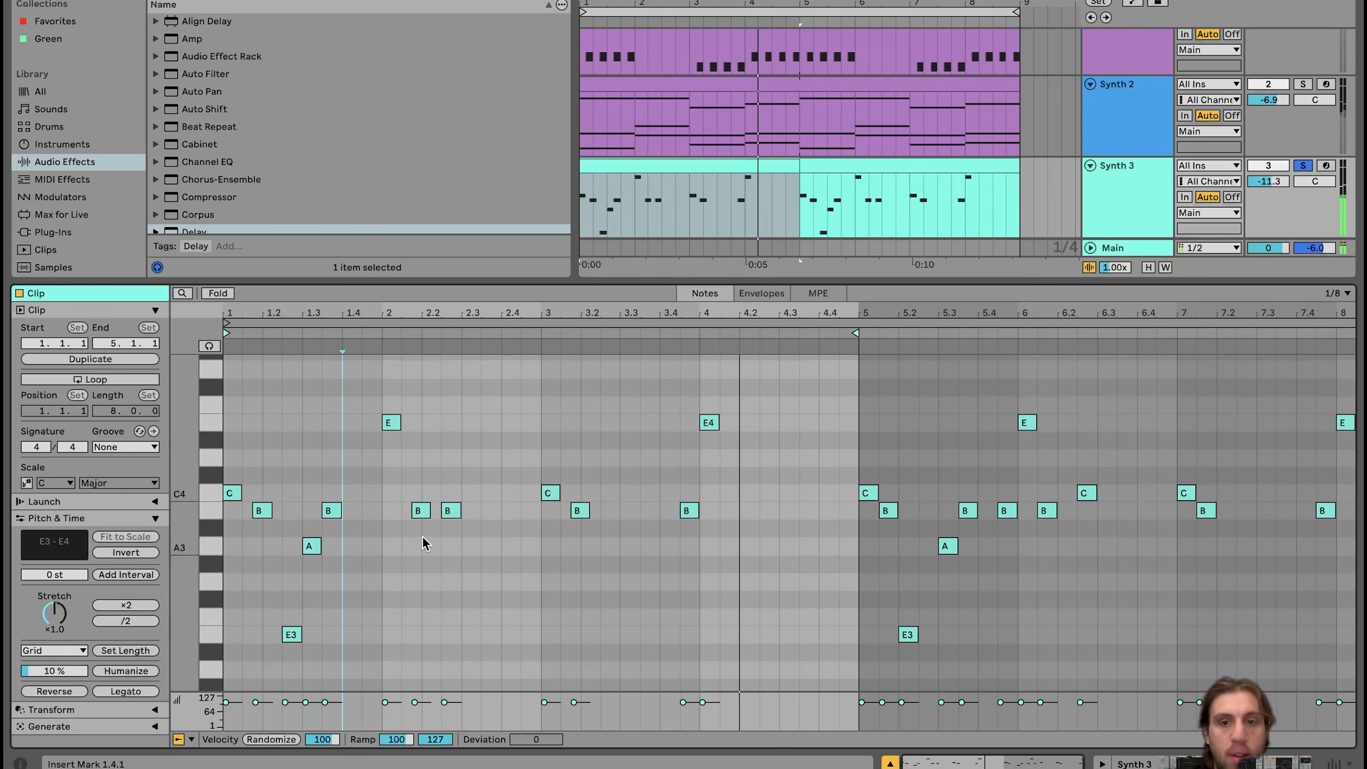
{"action": "right_click", "coordinate": [423, 537]}
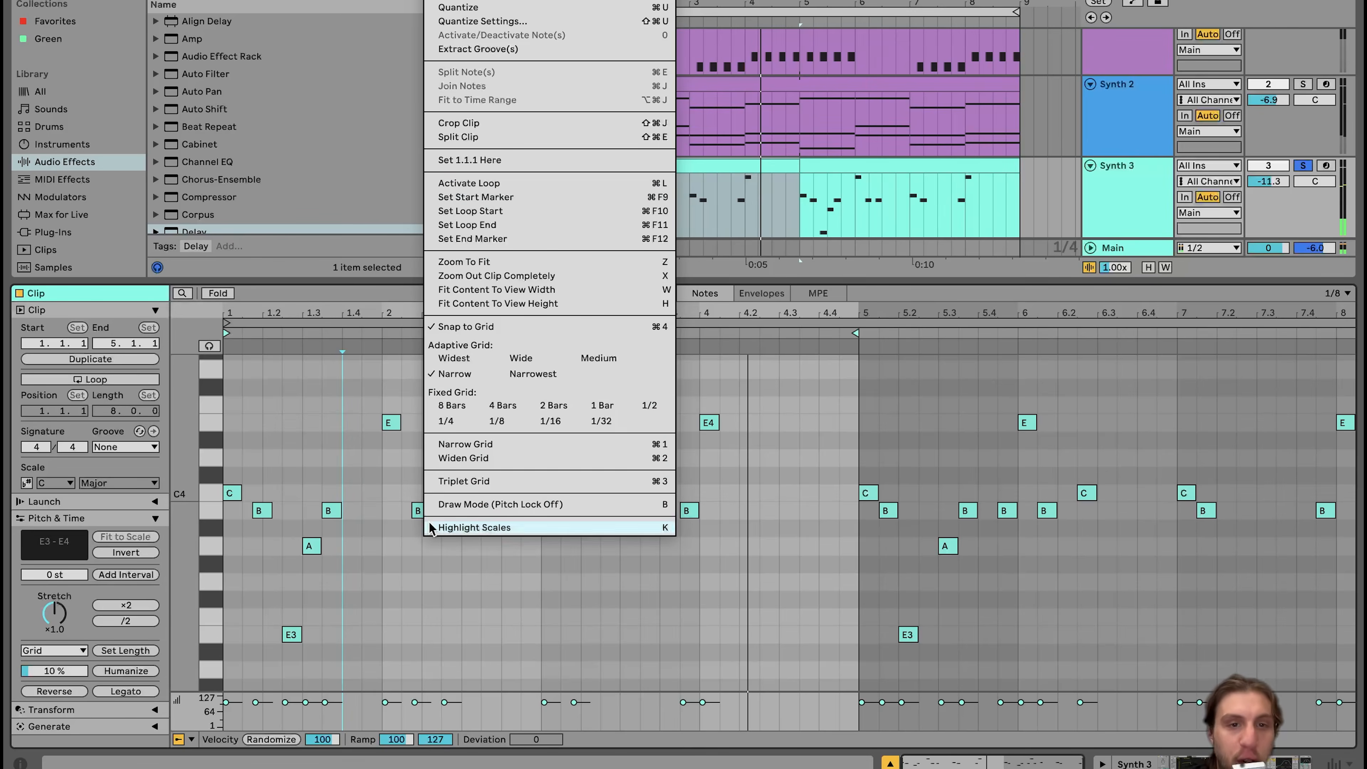
{"action": "left_click", "coordinate": [459, 122]}
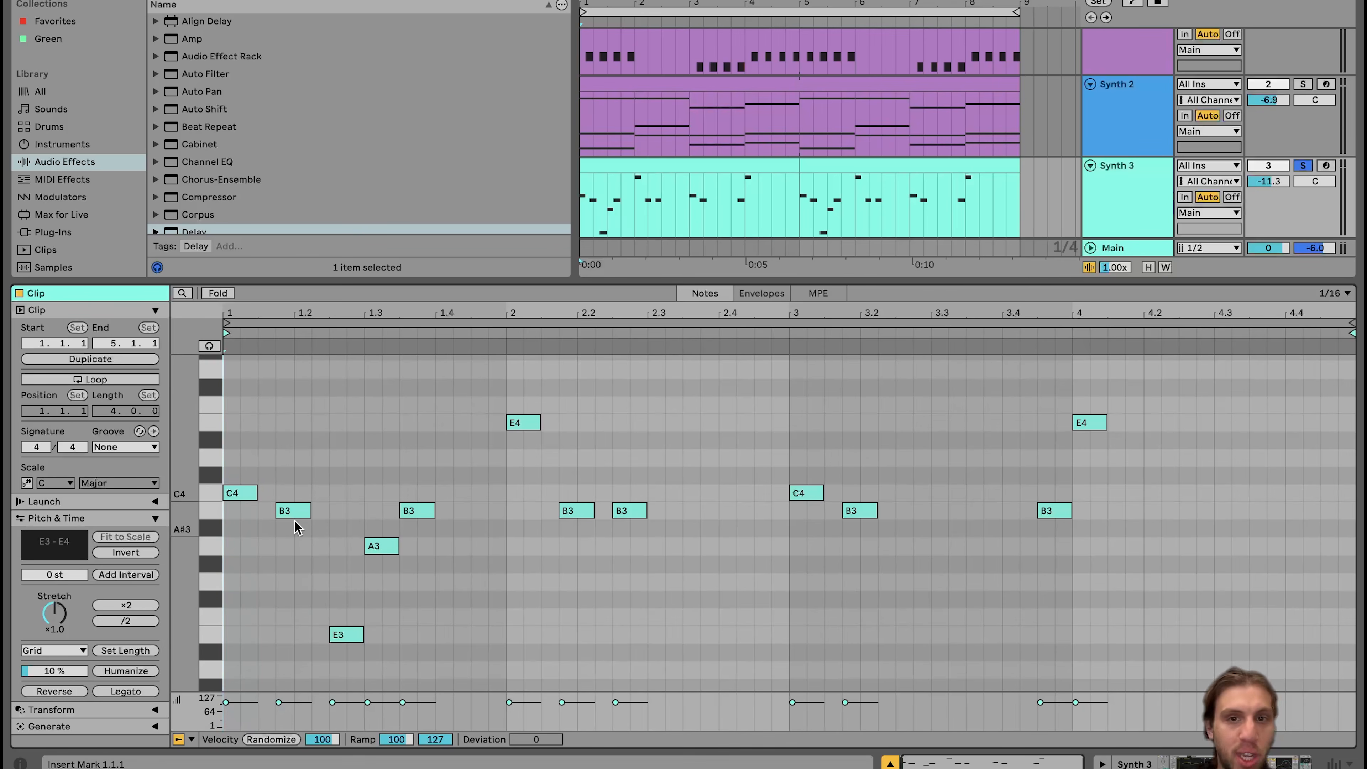
Step: Solo Synth 1 and Synth 2 together, listen to them, and set Synth 2's track volume to -6.4 dB
{"action": "left_click", "coordinate": [1146, 135]}
{"action": "scroll", "coordinate": [1147, 134], "scroll_direction": "up", "scroll_amount": 1}
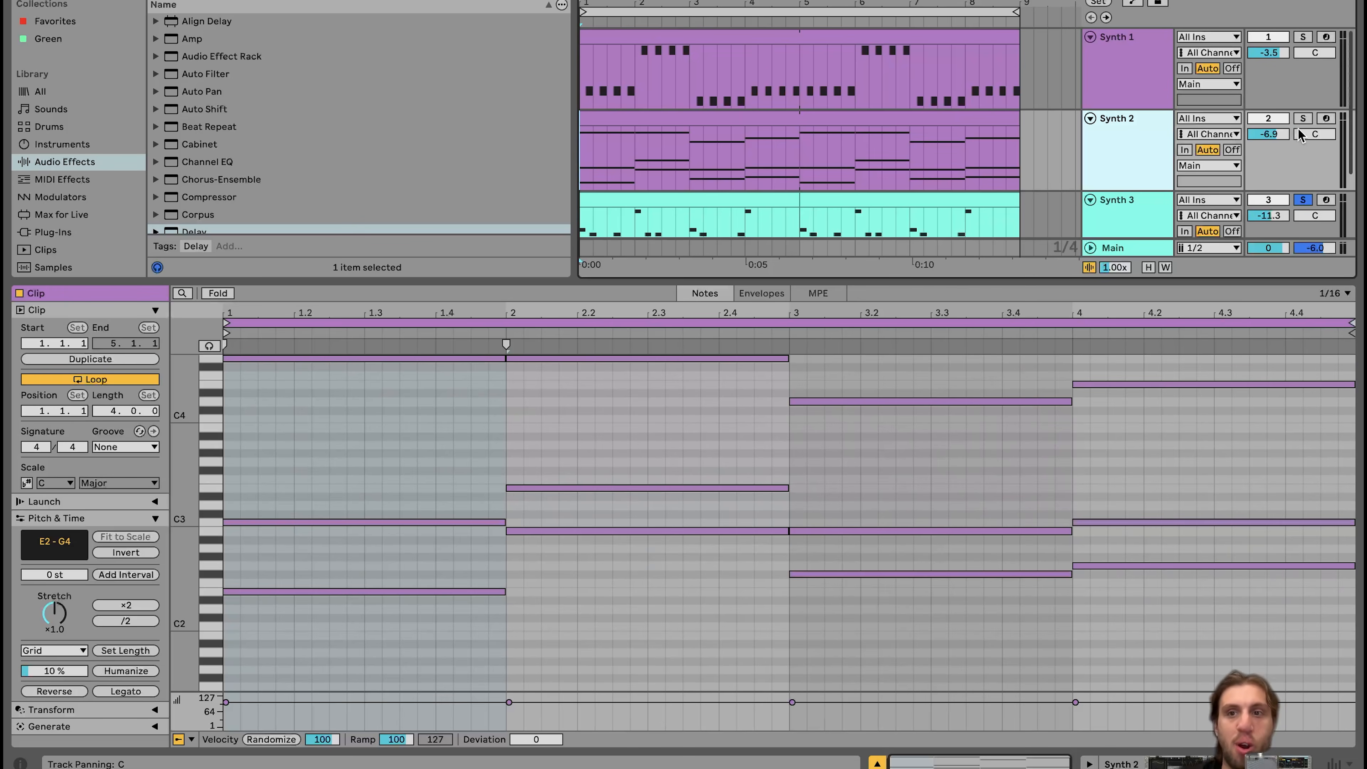
{"action": "left_click", "coordinate": [1307, 120]}
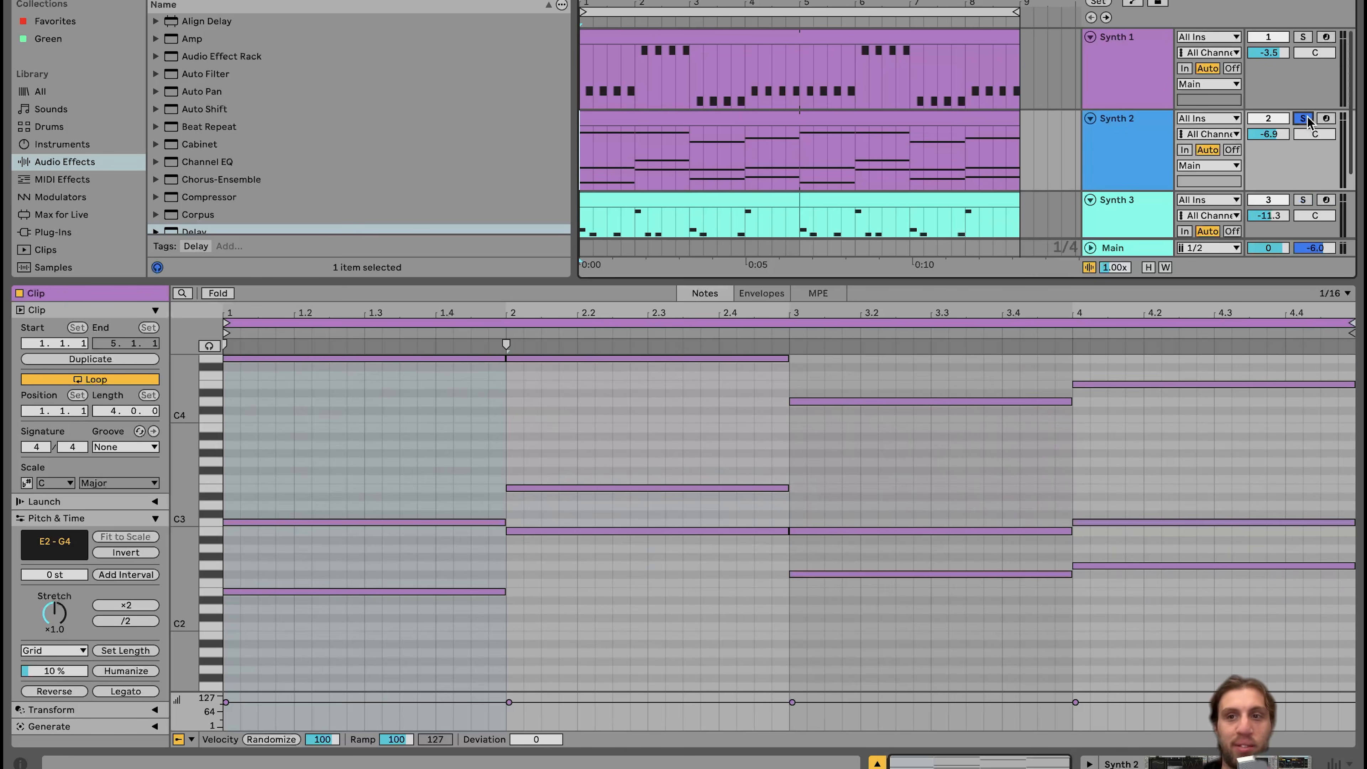
{"action": "left_click", "coordinate": [1305, 39], "text": "super"}
{"action": "key", "text": "space"}
{"action": "left_click", "coordinate": [1109, 159]}
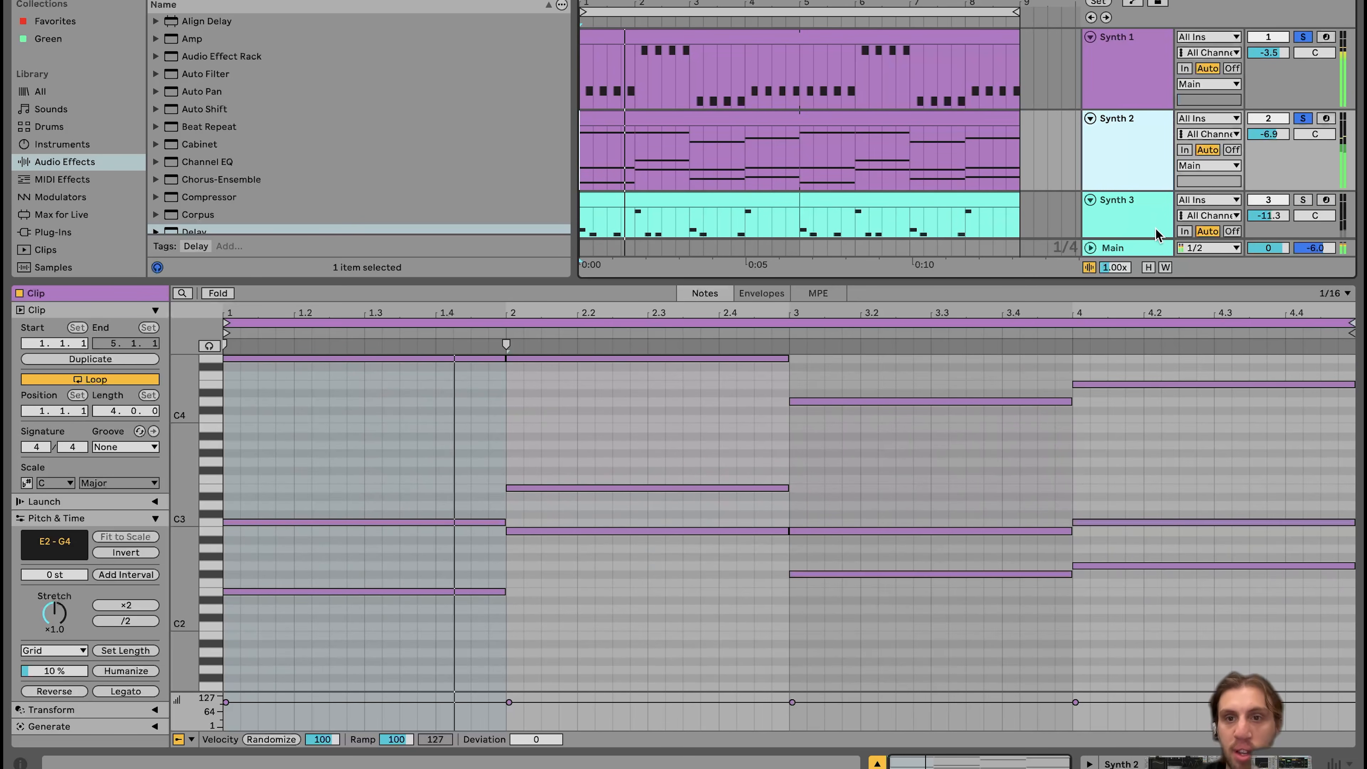
{"action": "key", "text": "space"}
{"action": "left_click", "coordinate": [1275, 135]}
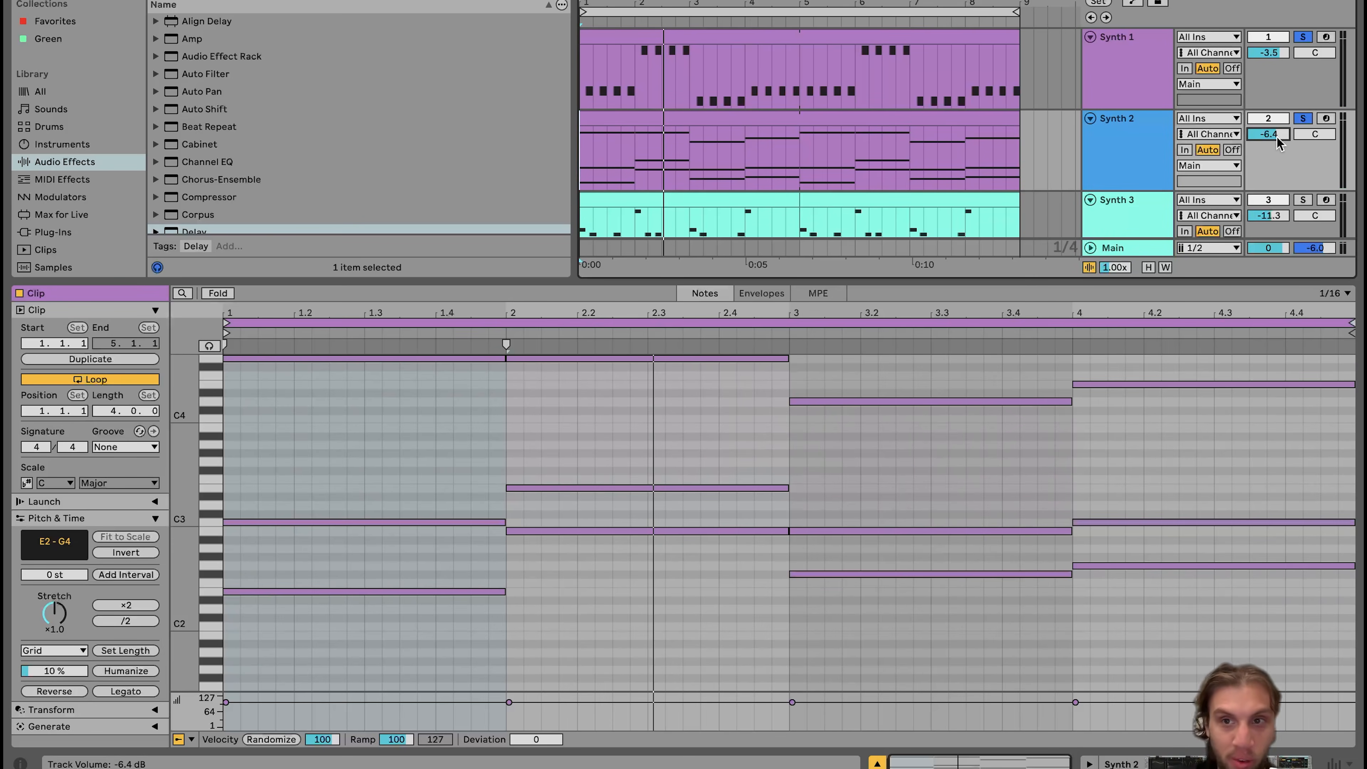
Step: Add Synth 3 to the soloed tracks during playback and select its track
{"action": "scroll", "coordinate": [1278, 139], "scroll_direction": "down", "scroll_amount": 3}
{"action": "left_click", "coordinate": [1134, 144]}
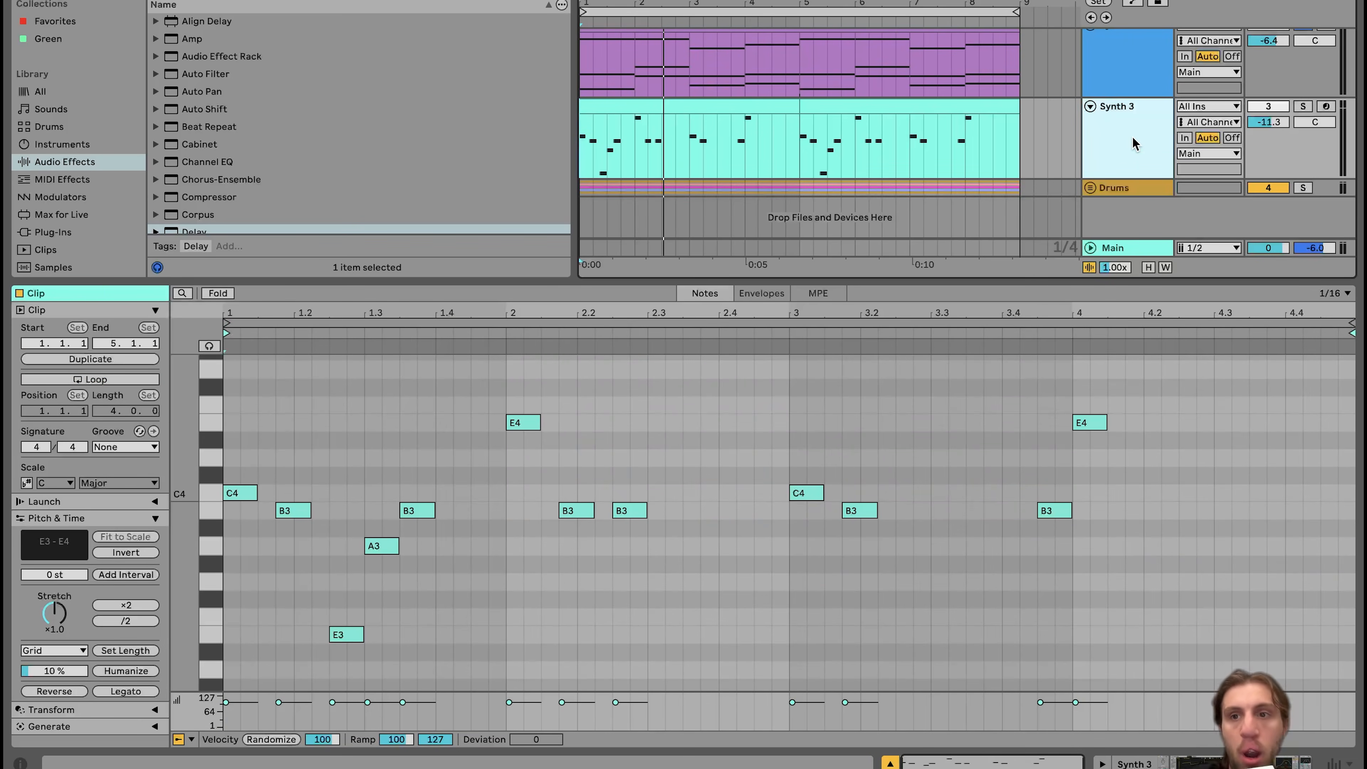
{"action": "left_click", "coordinate": [1305, 107]}
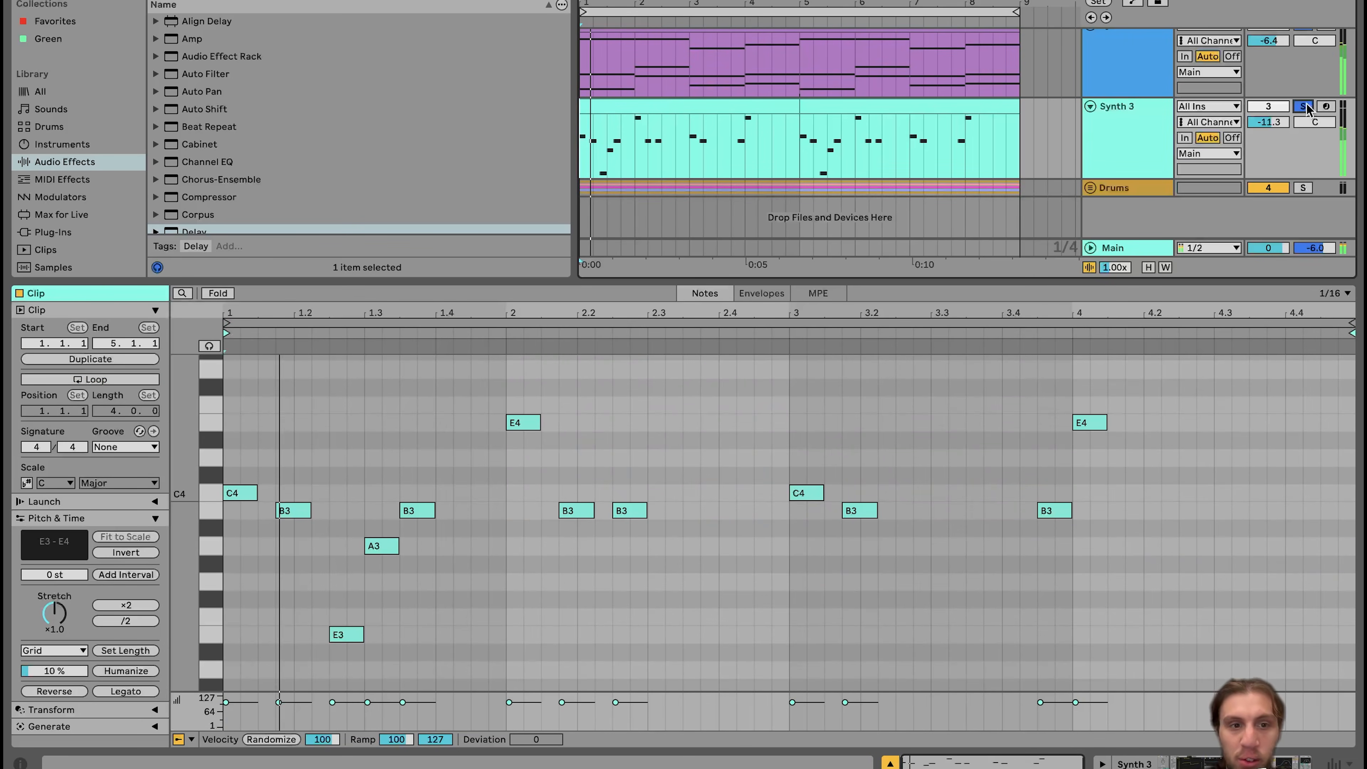
{"action": "left_click", "coordinate": [1128, 133]}
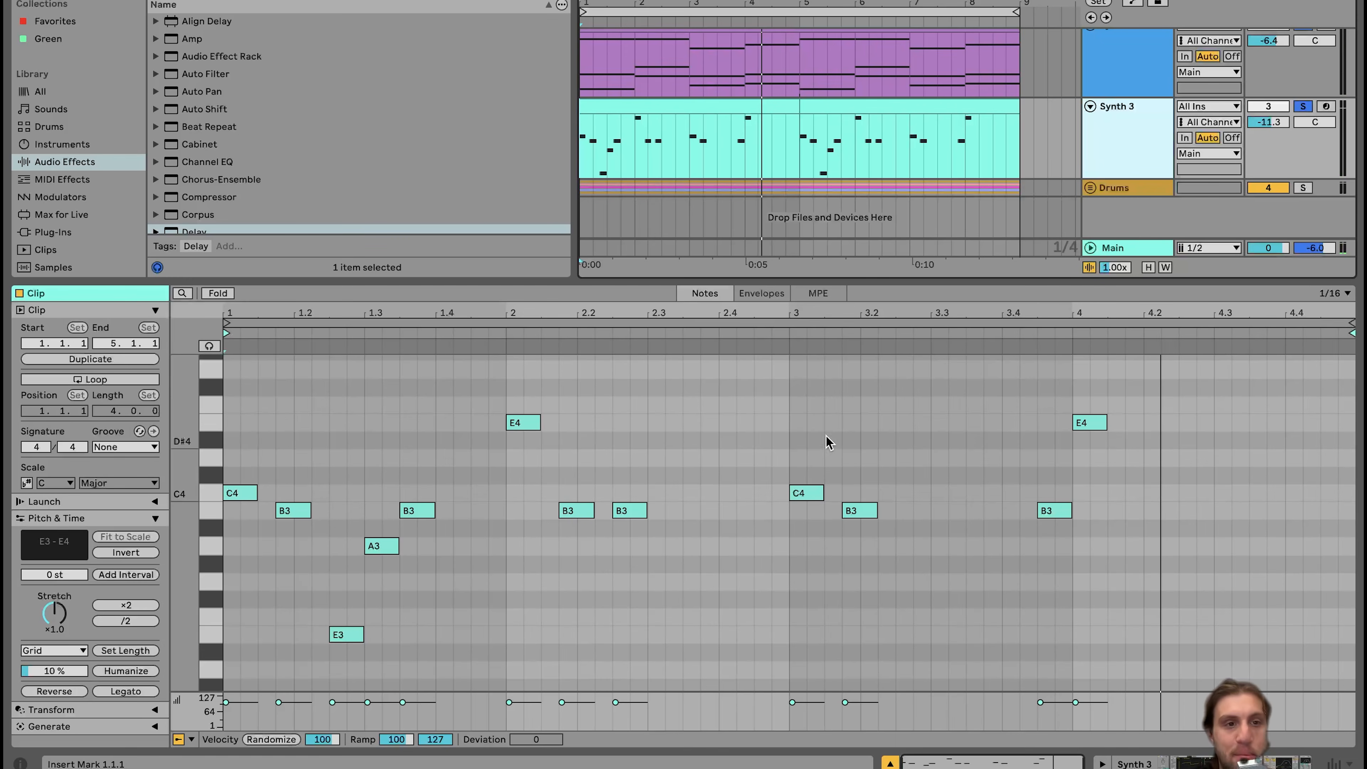
Step: Turn on note preview for Synth 3's melody and select the closing B3 and E4 notes
{"action": "left_click", "coordinate": [209, 346]}
{"action": "left_click", "coordinate": [805, 493]}
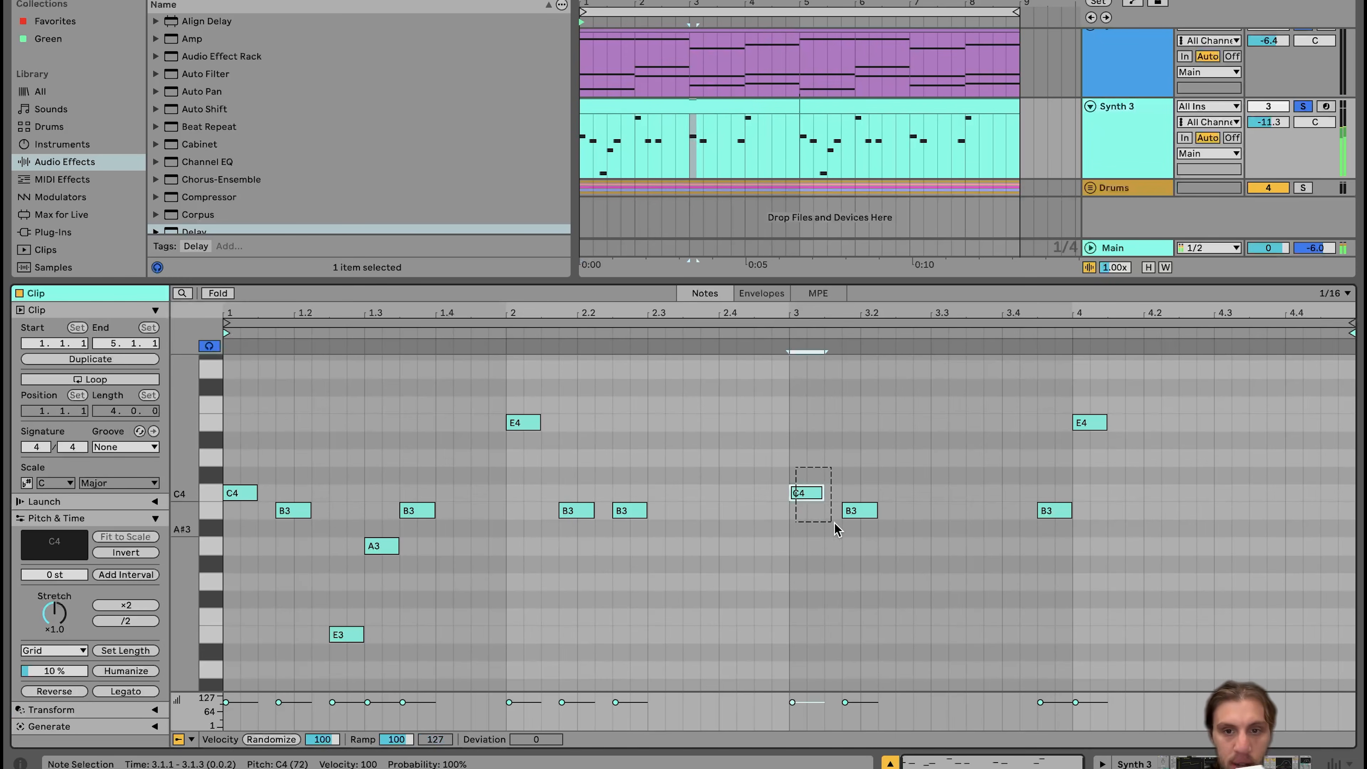
{"action": "left_click_drag", "start_coordinate": [1049, 554], "coordinate": [1100, 376]}
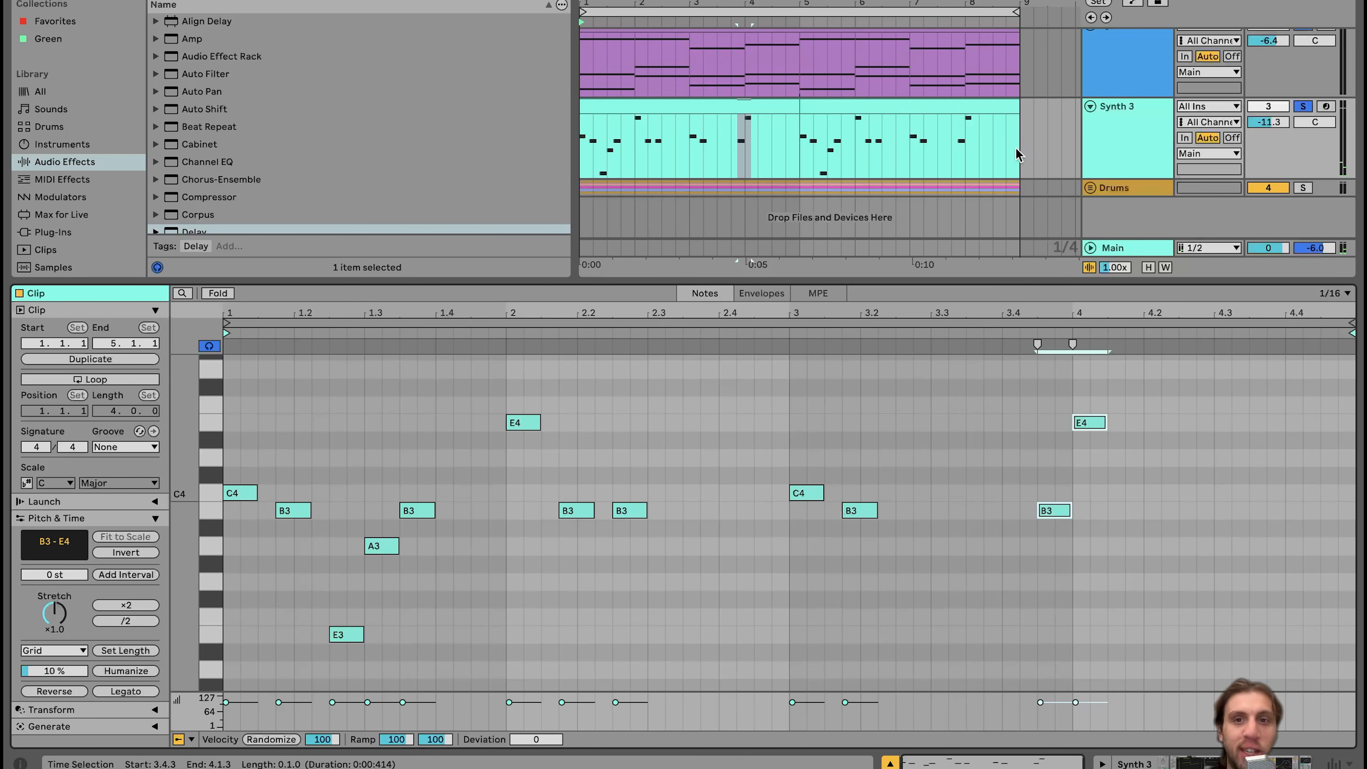
Step: Compare bars 1–2 of Synth 3's melody with bars 3–4, and reselect the whole first clip
{"action": "left_click", "coordinate": [683, 104]}
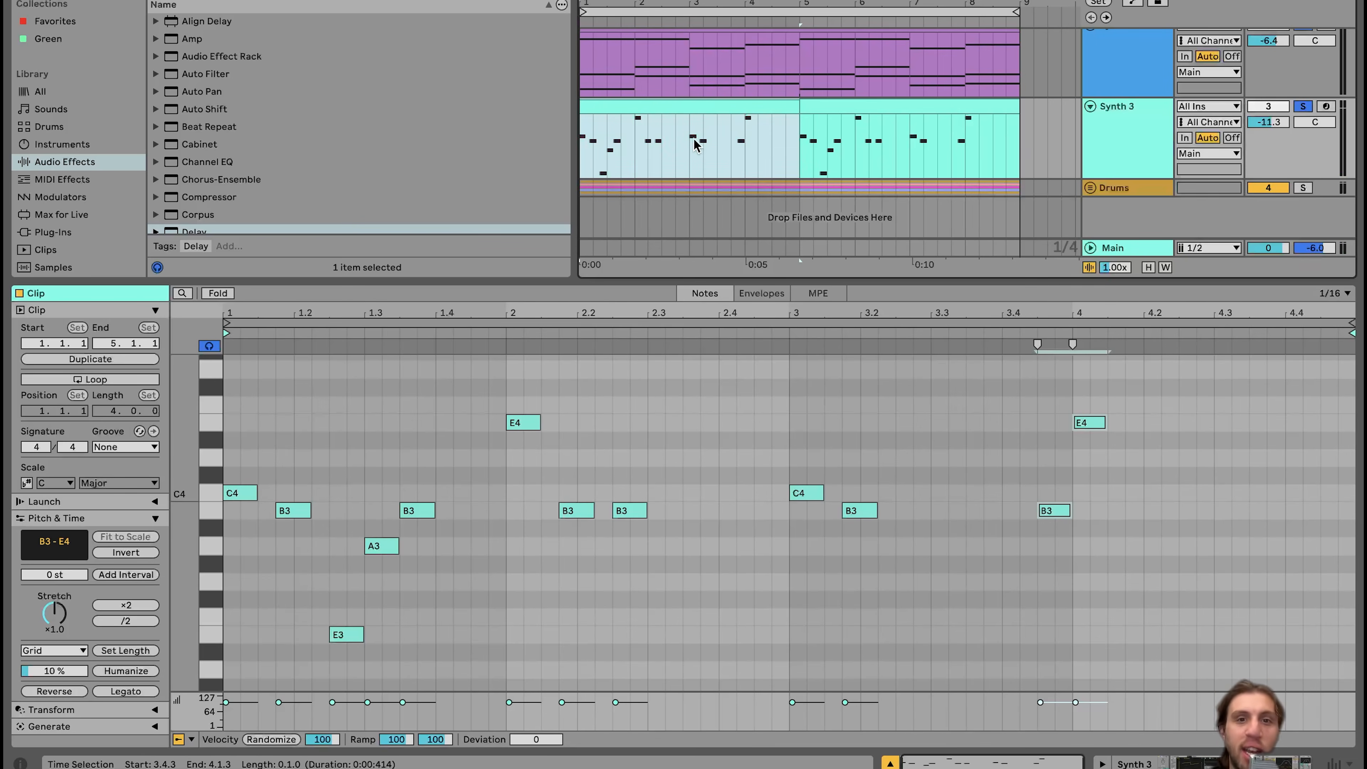
{"action": "left_click_drag", "start_coordinate": [690, 140], "coordinate": [527, 133]}
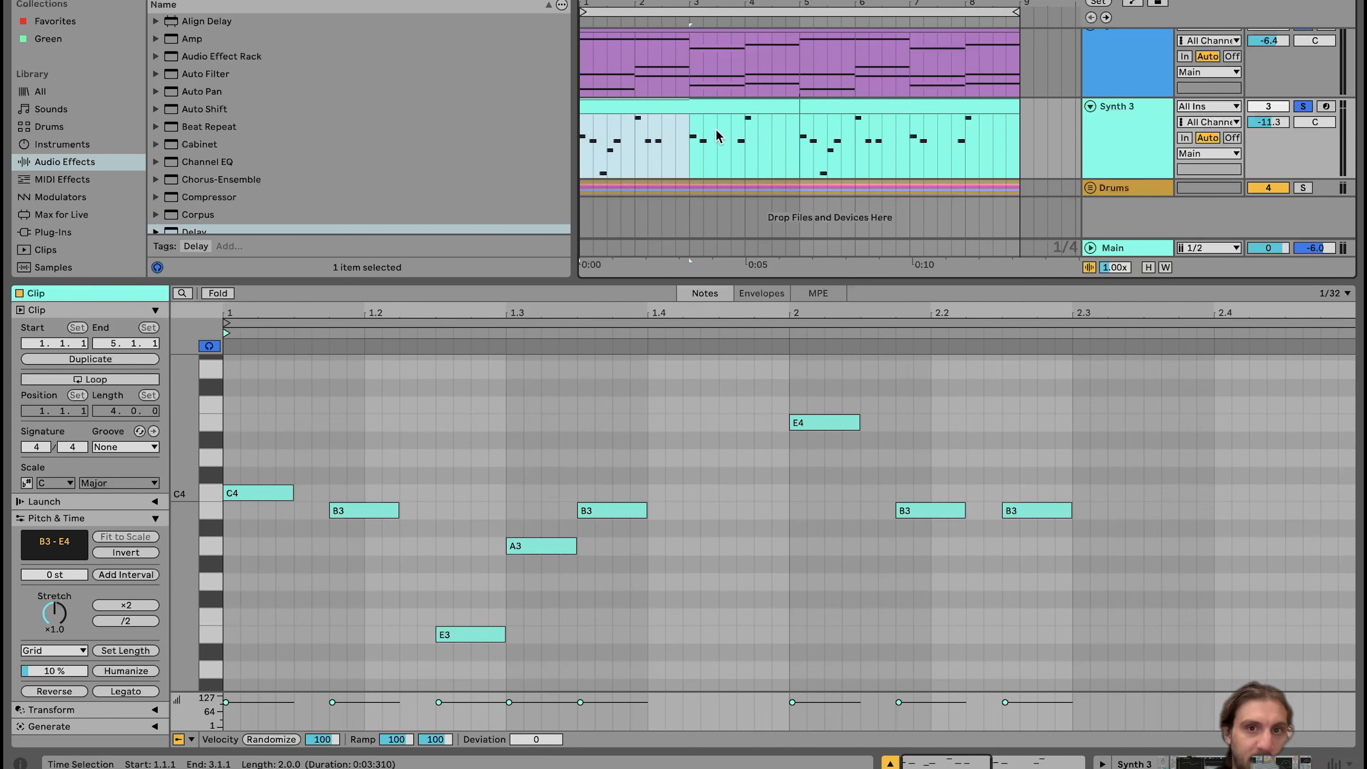
{"action": "left_click_drag", "start_coordinate": [680, 159], "coordinate": [798, 146]}
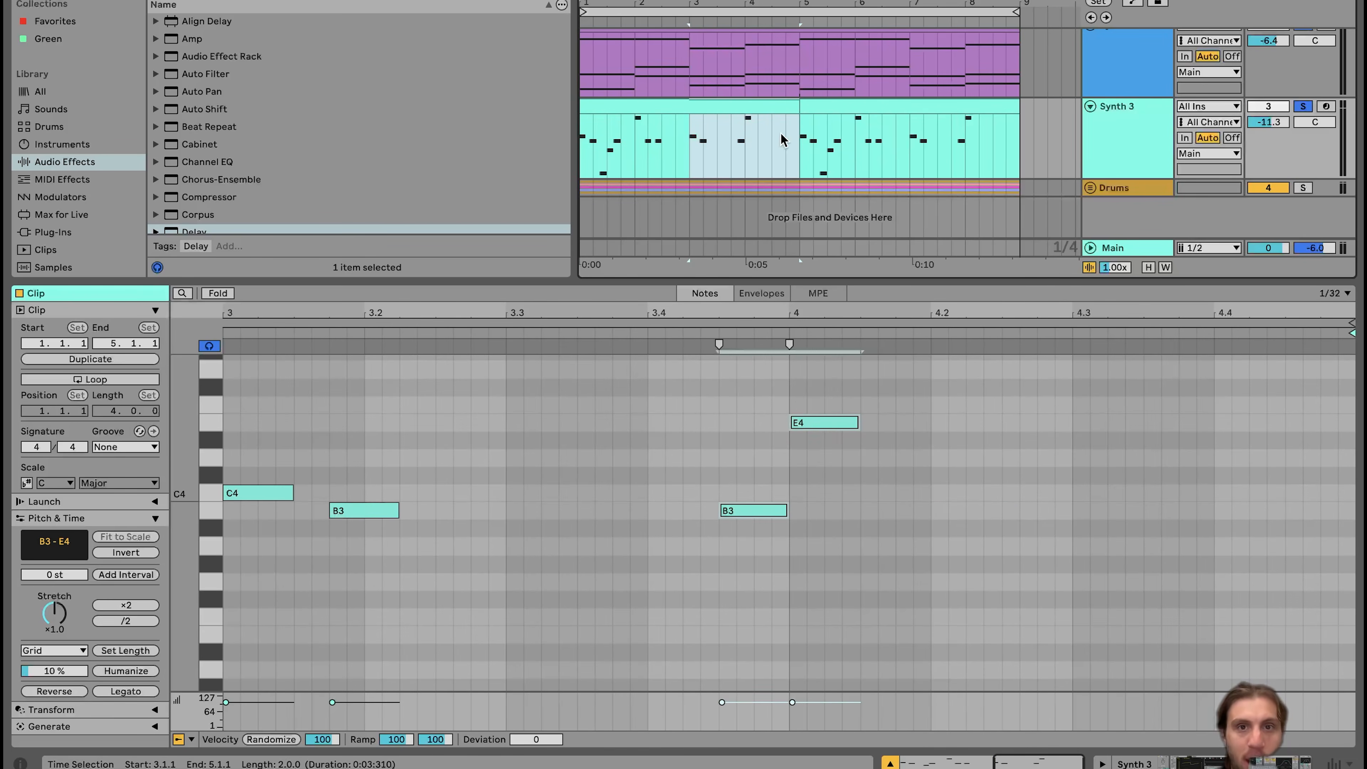
{"action": "left_click", "coordinate": [734, 109]}
Step: Play all three synths together with their solos cleared, and solo only Synth 3
{"action": "key", "text": "space"}
{"action": "double_click", "coordinate": [1134, 133]}
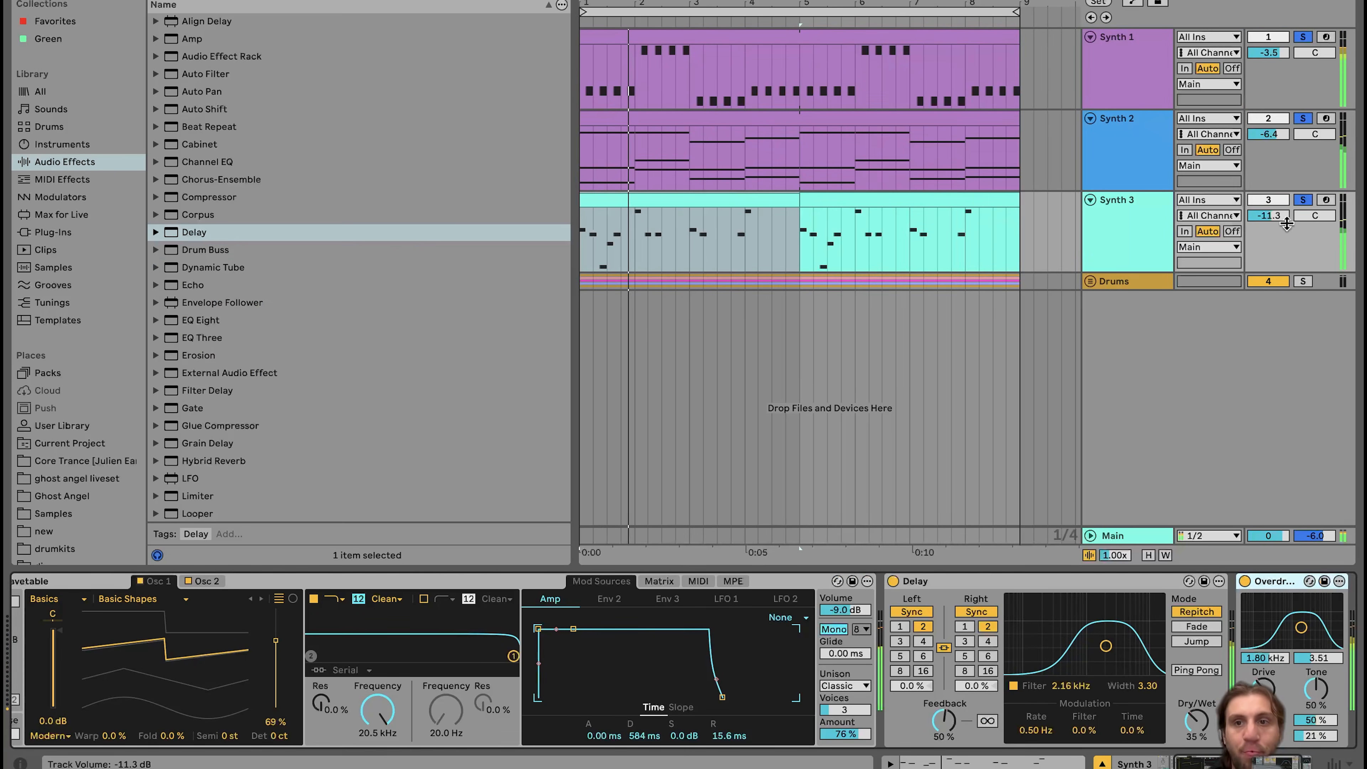
{"action": "left_click", "coordinate": [1304, 200]}
{"action": "left_click", "coordinate": [1286, 226]}
{"action": "left_click", "coordinate": [1274, 216]}
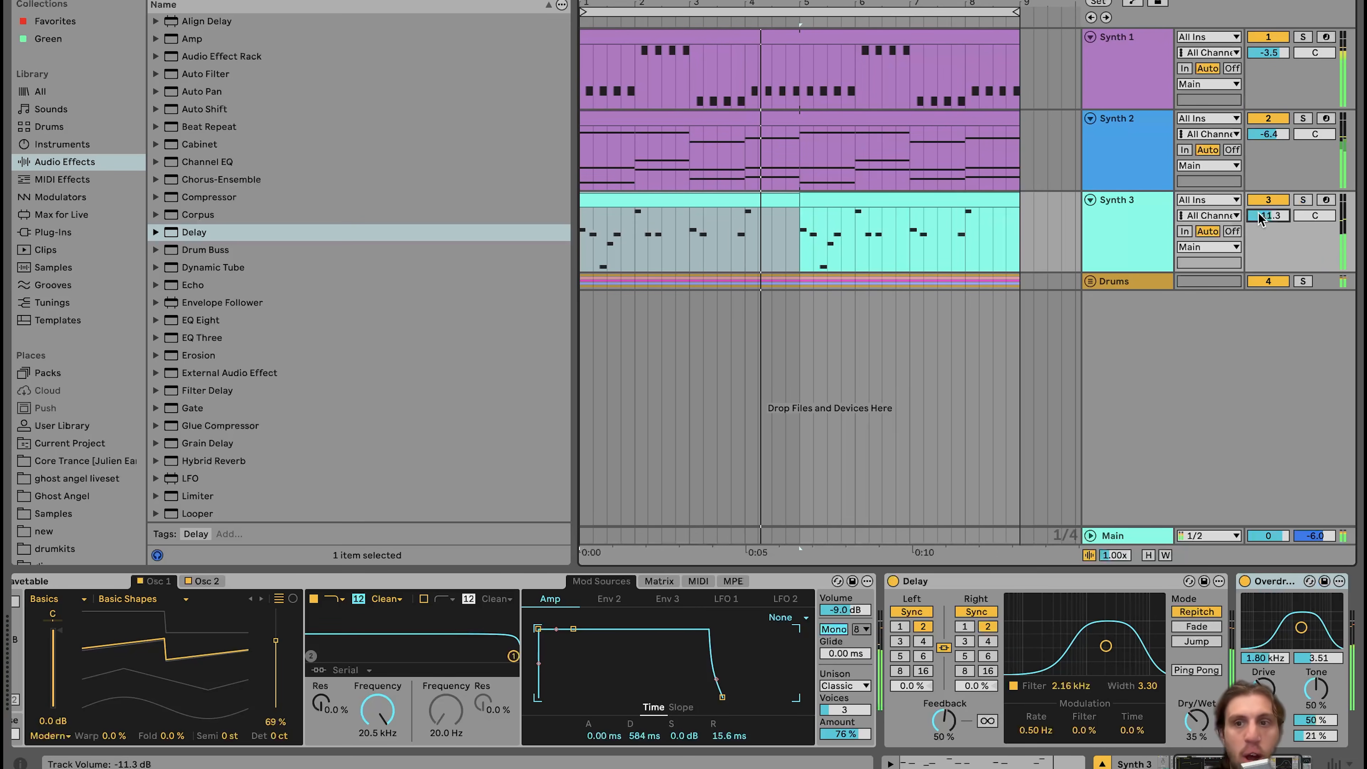
{"action": "left_click", "coordinate": [1304, 201]}
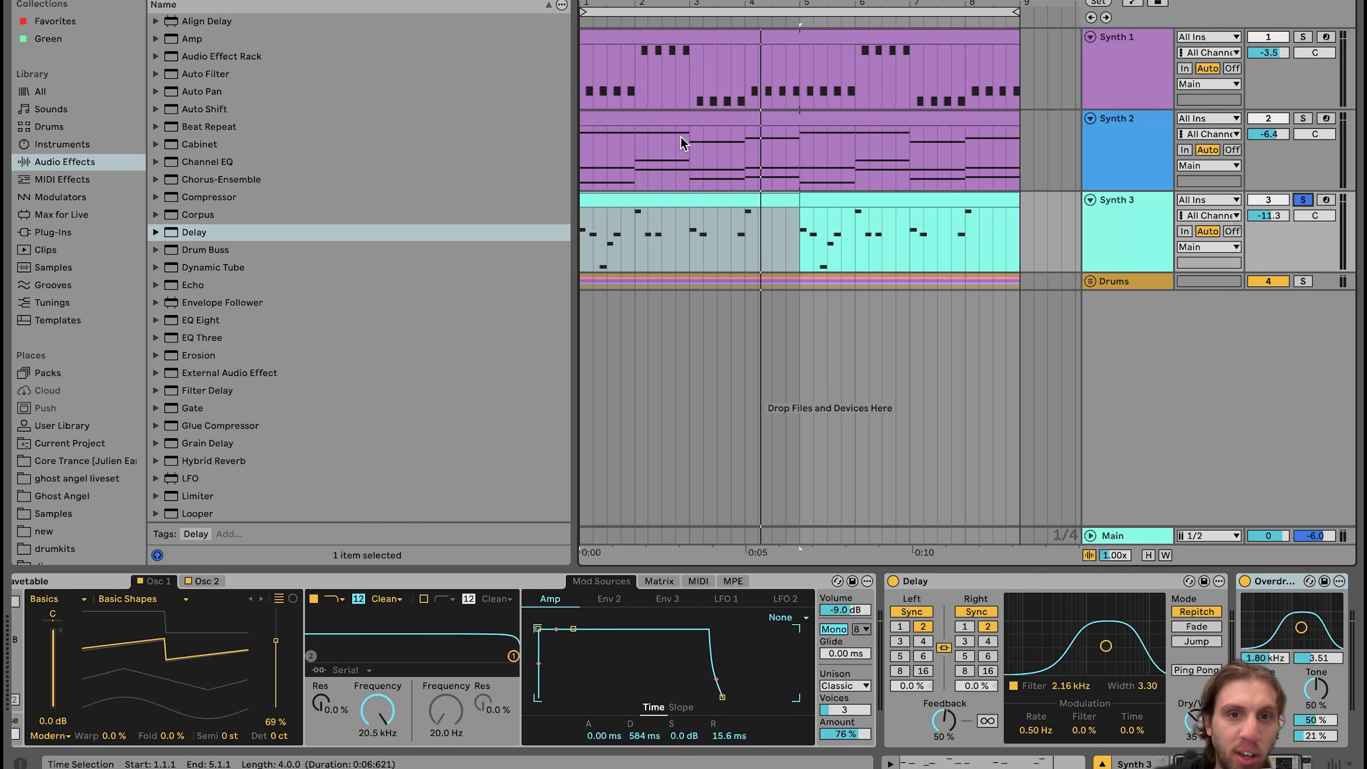
Step: Open Synth 3's first clip and audition the melody's pitches C4, B3, A3, E3 and E4 on the piano roll
{"action": "double_click", "coordinate": [619, 197]}
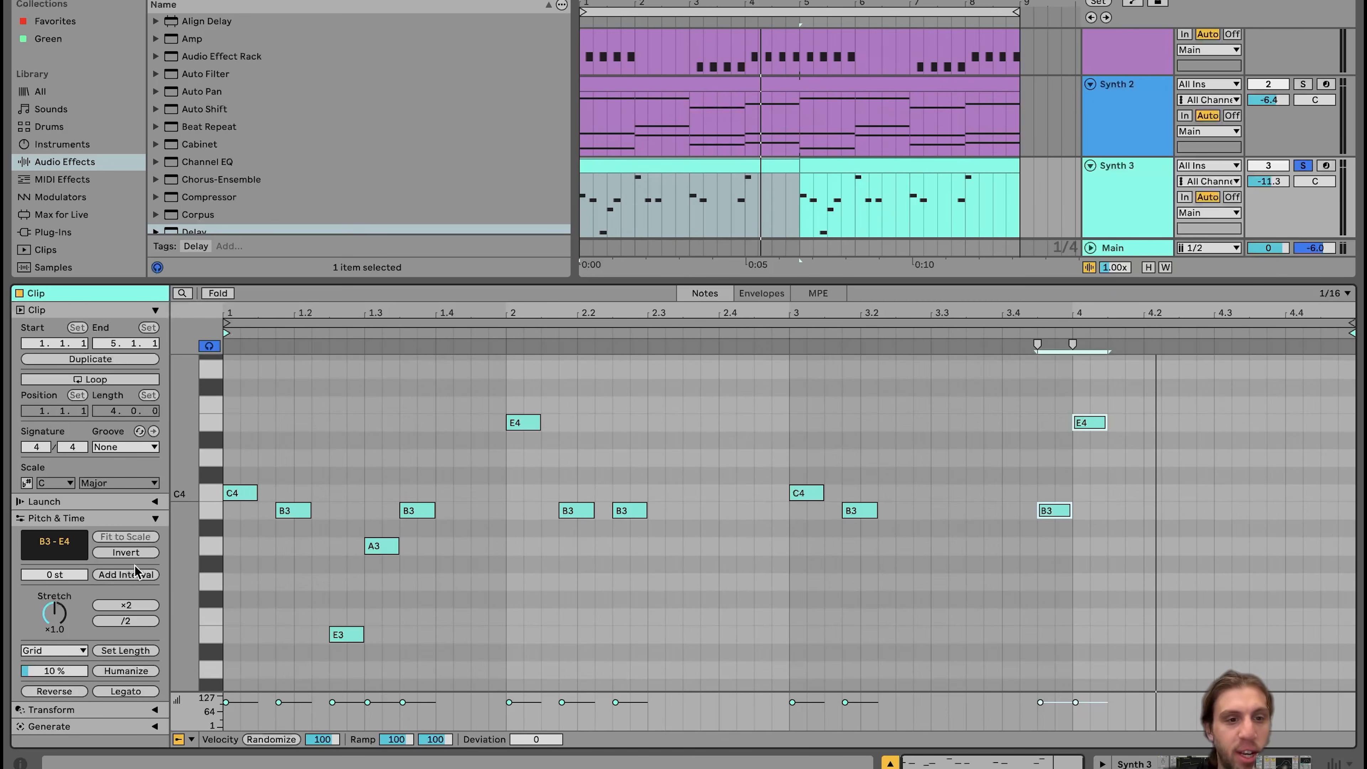
{"action": "left_click", "coordinate": [206, 494]}
{"action": "left_click", "coordinate": [210, 510]}
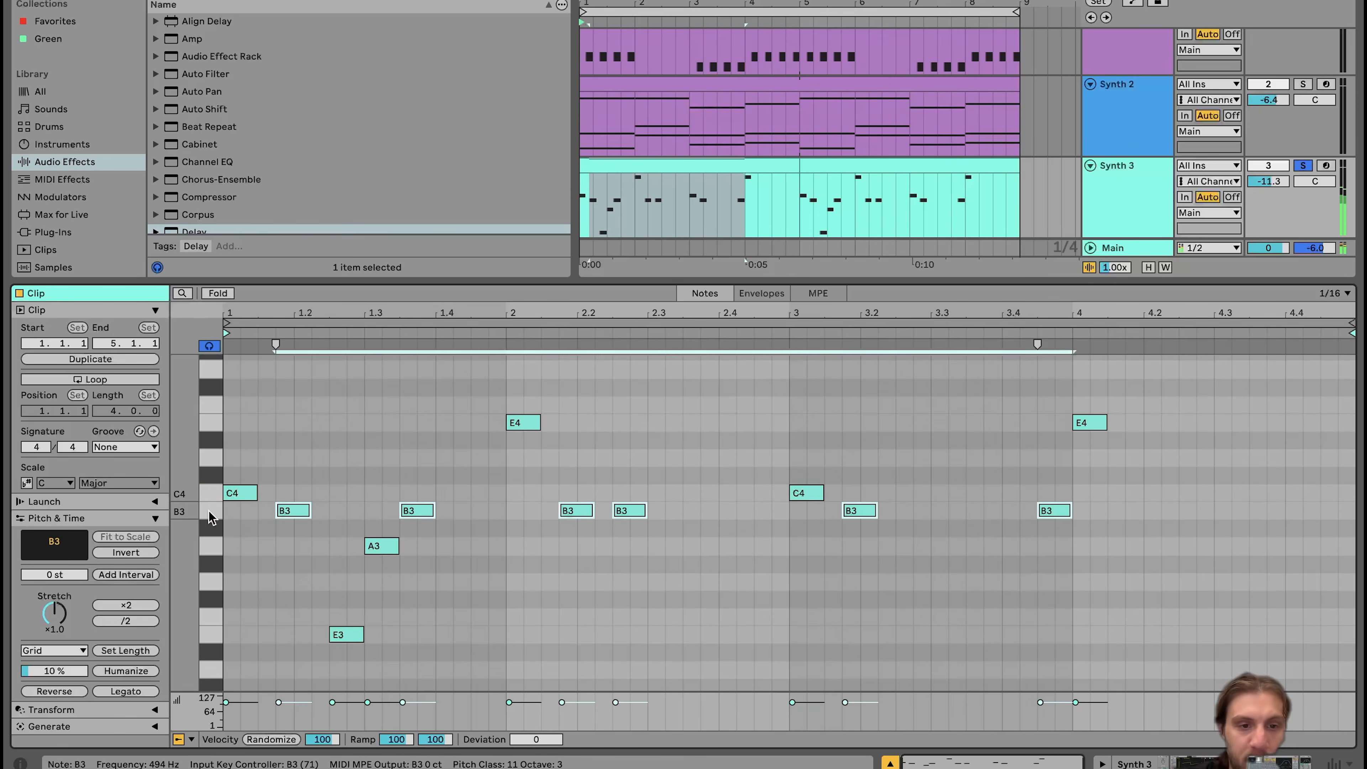
{"action": "left_click", "coordinate": [212, 550]}
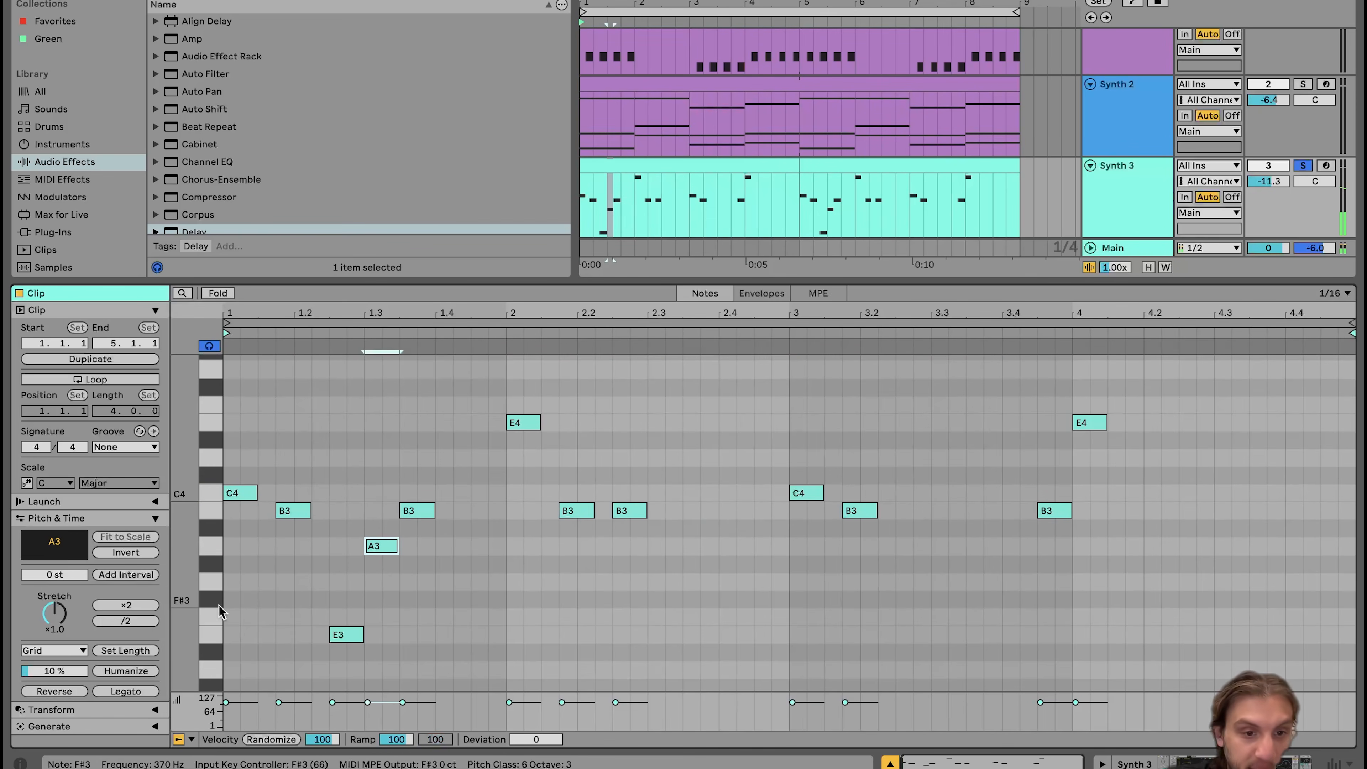
{"action": "left_click", "coordinate": [217, 637]}
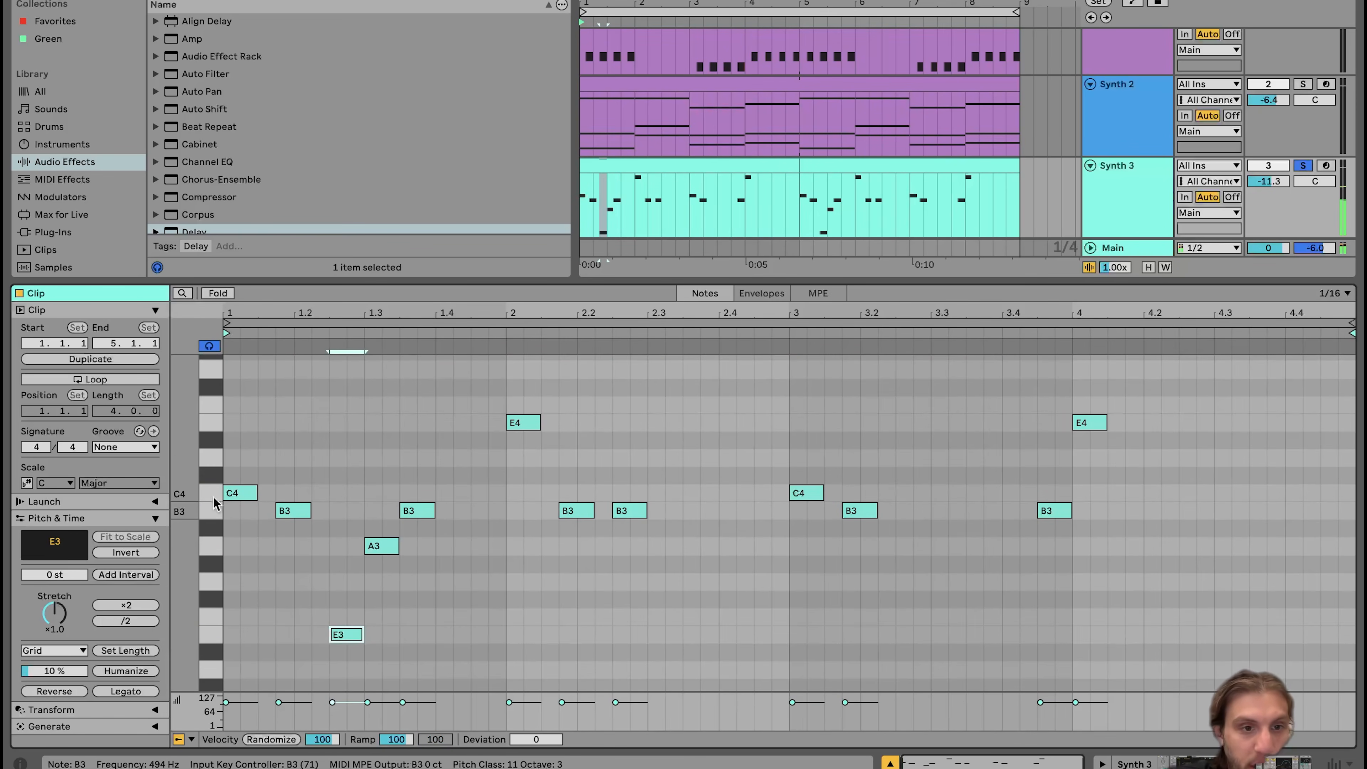
{"action": "left_click", "coordinate": [211, 422]}
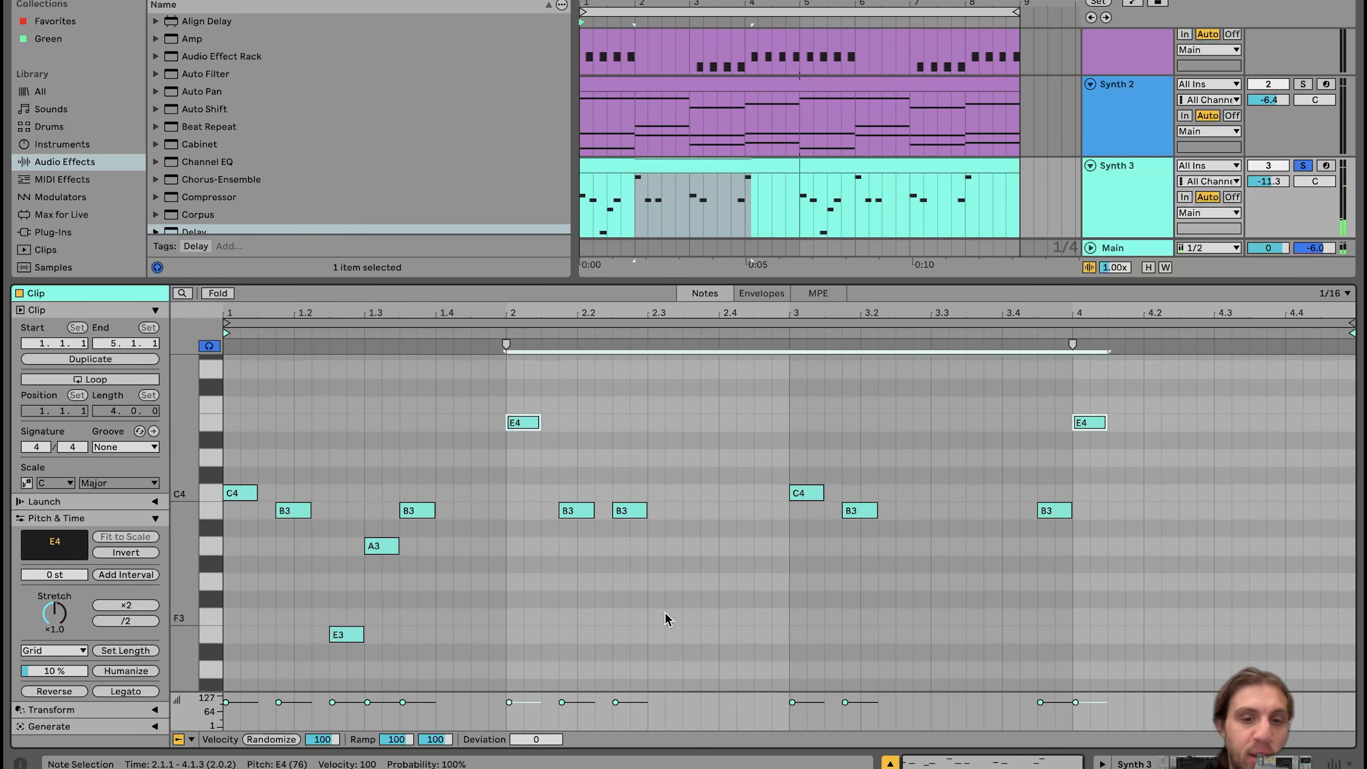
Step: Show Synth 3's devices and examine the settings of both Wavetable oscillators
{"action": "double_click", "coordinate": [1133, 196]}
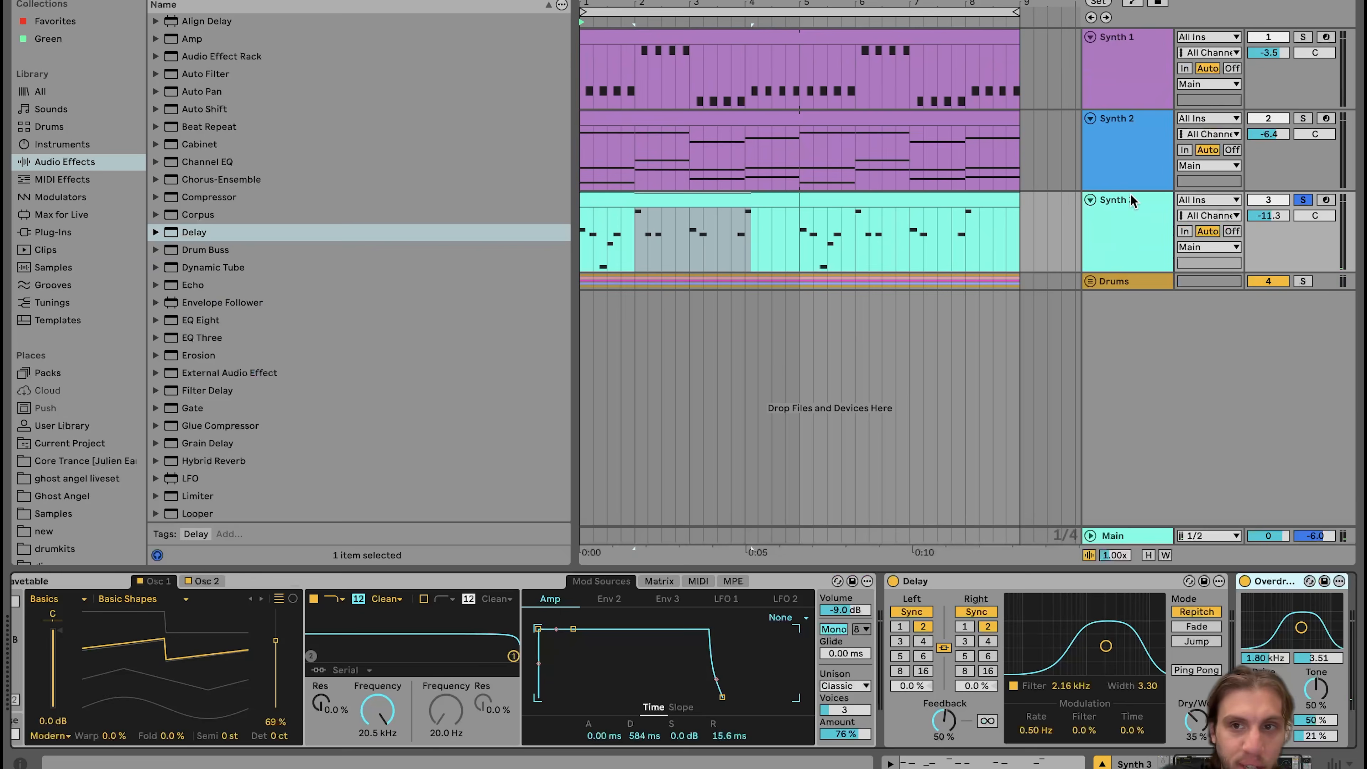
{"action": "left_click", "coordinate": [638, 202]}
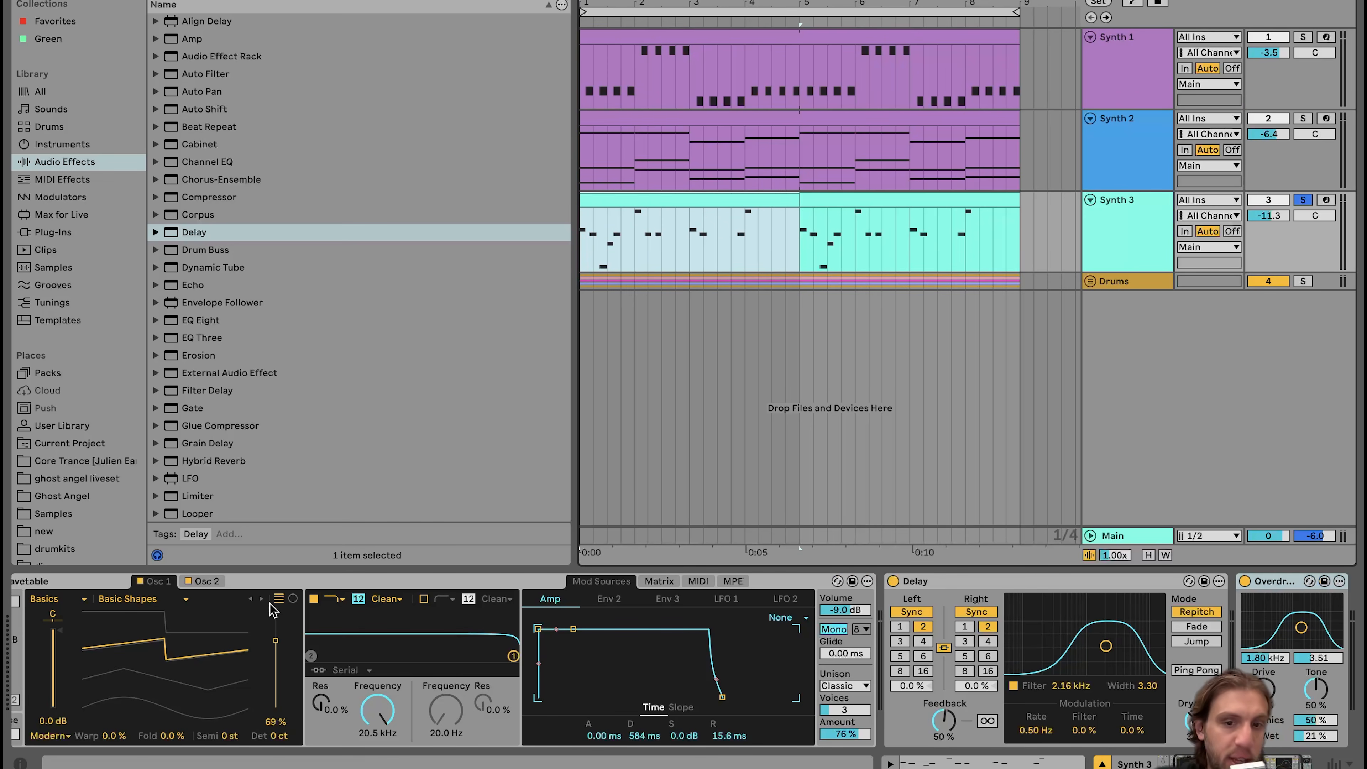
{"action": "scroll", "coordinate": [345, 663], "scroll_direction": "left", "scroll_amount": 5}
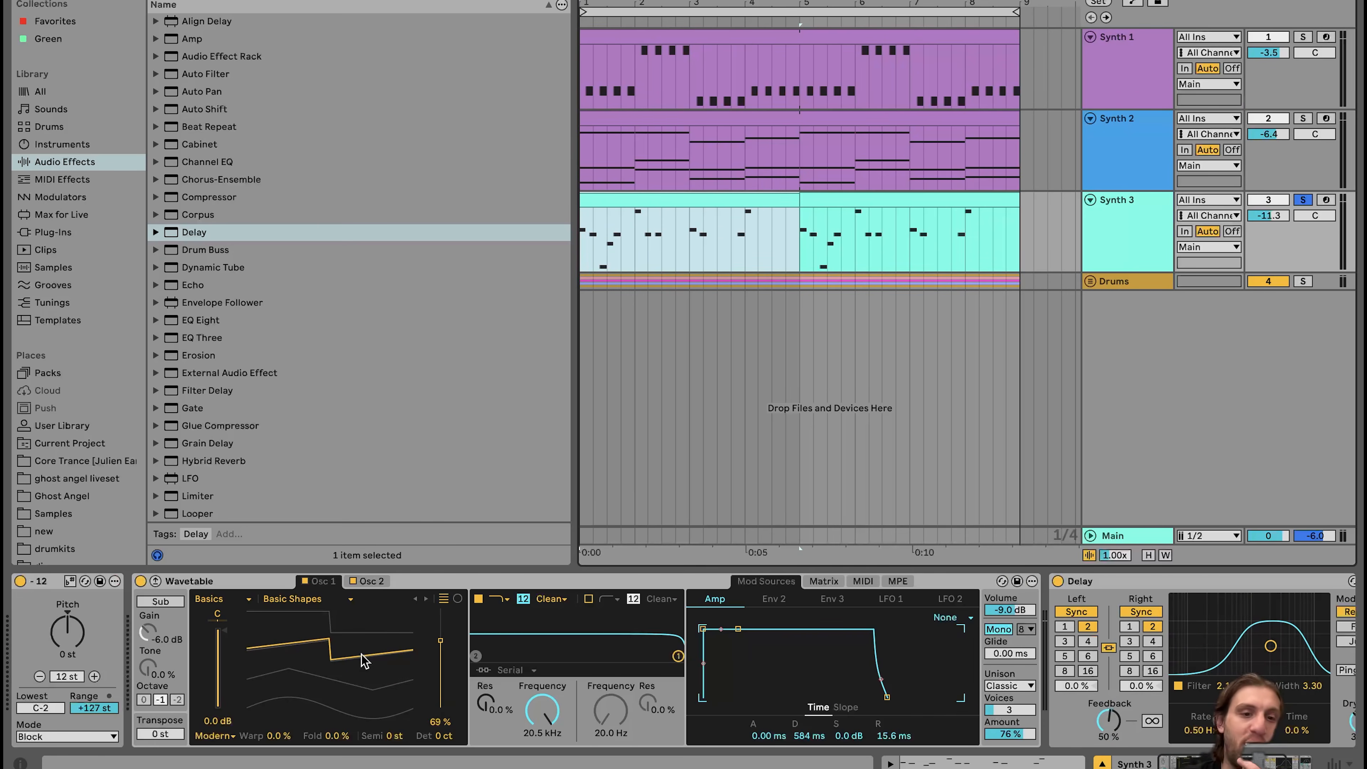
{"action": "left_click", "coordinate": [352, 583]}
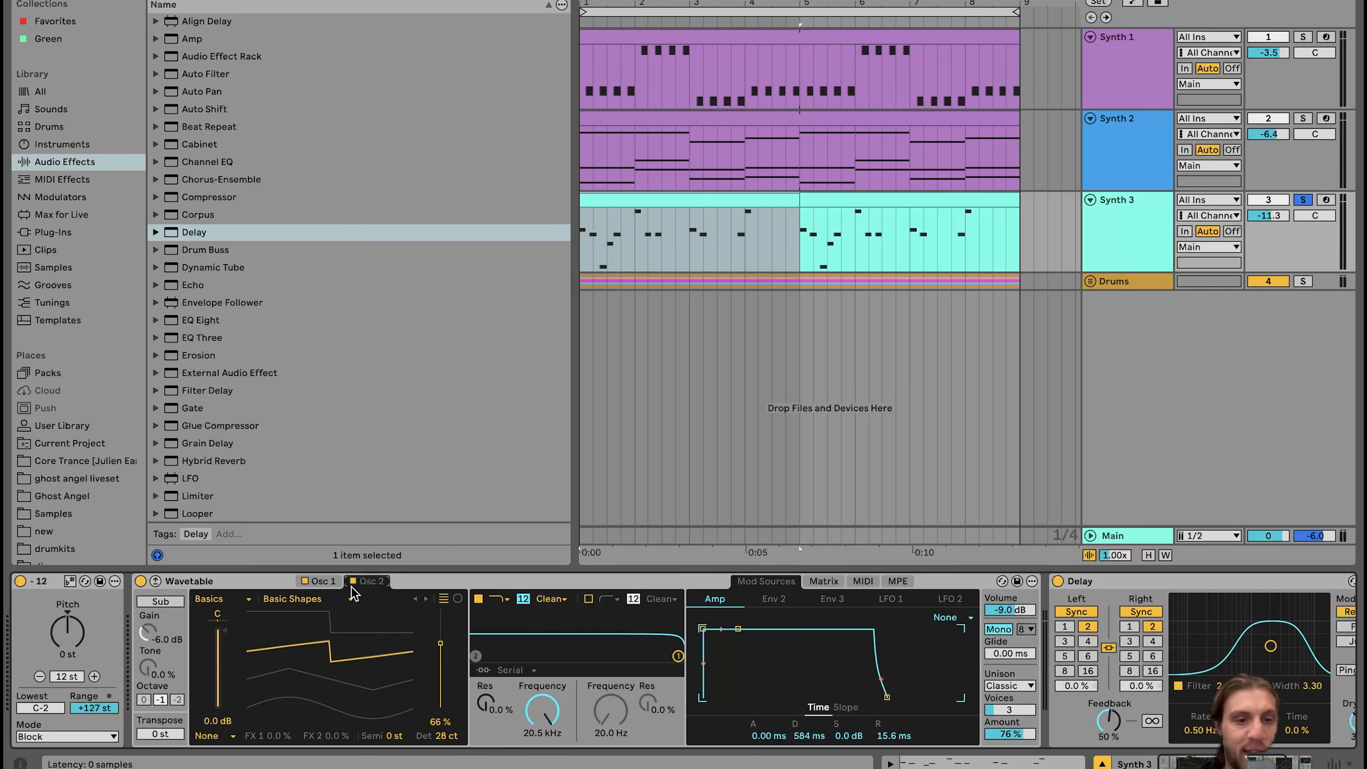
{"action": "left_click", "coordinate": [323, 583]}
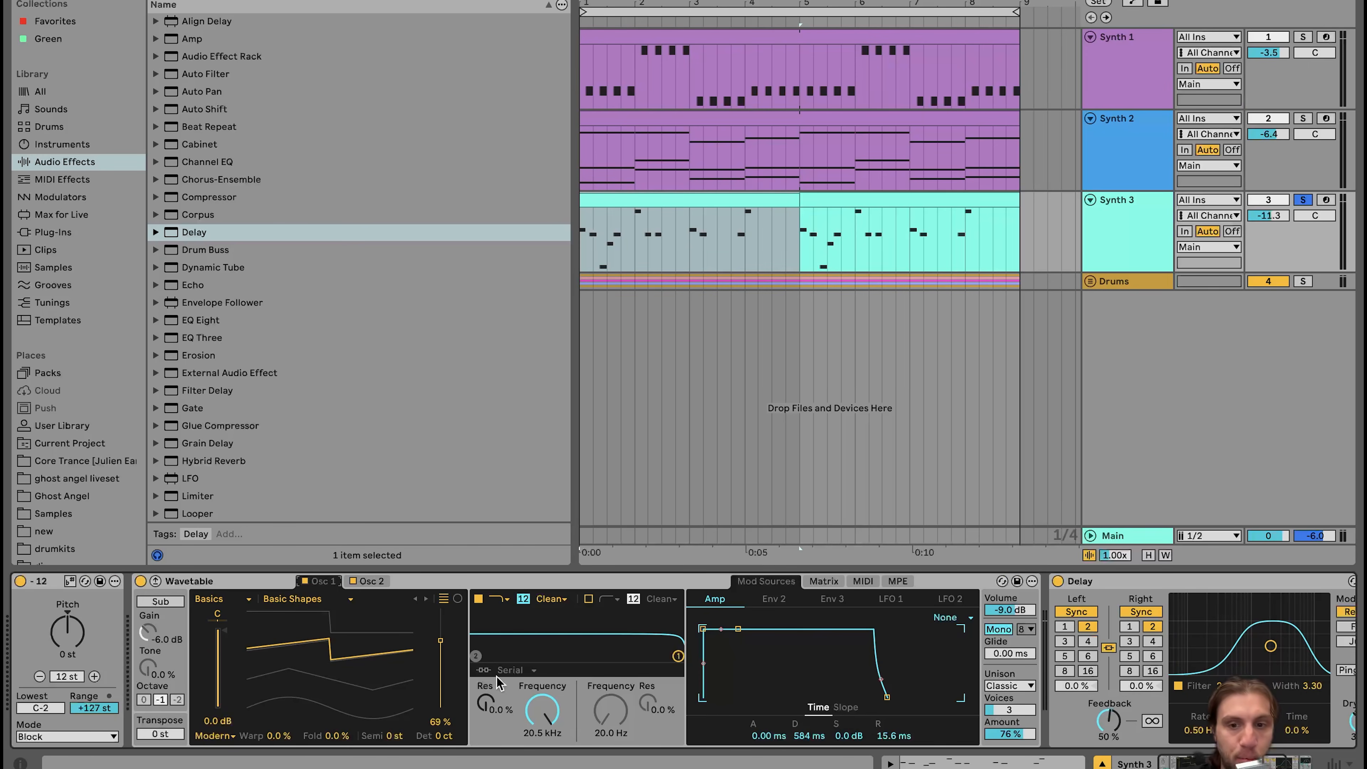
Step: Compare Synth 3's melody during playback with the Overdrive bypassed and switched back on
{"action": "scroll", "coordinate": [646, 717], "scroll_direction": "right", "scroll_amount": 5}
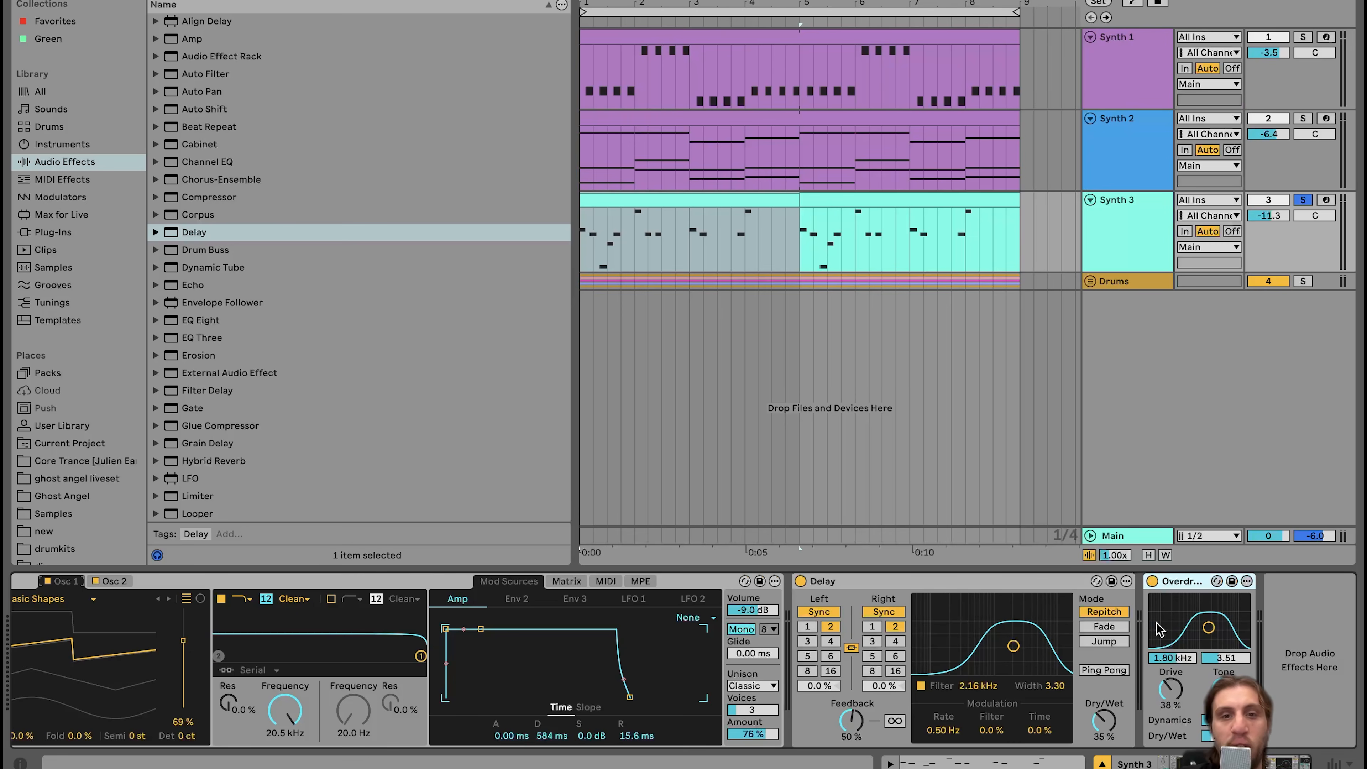
{"action": "left_click", "coordinate": [1152, 582]}
{"action": "key", "text": "space"}
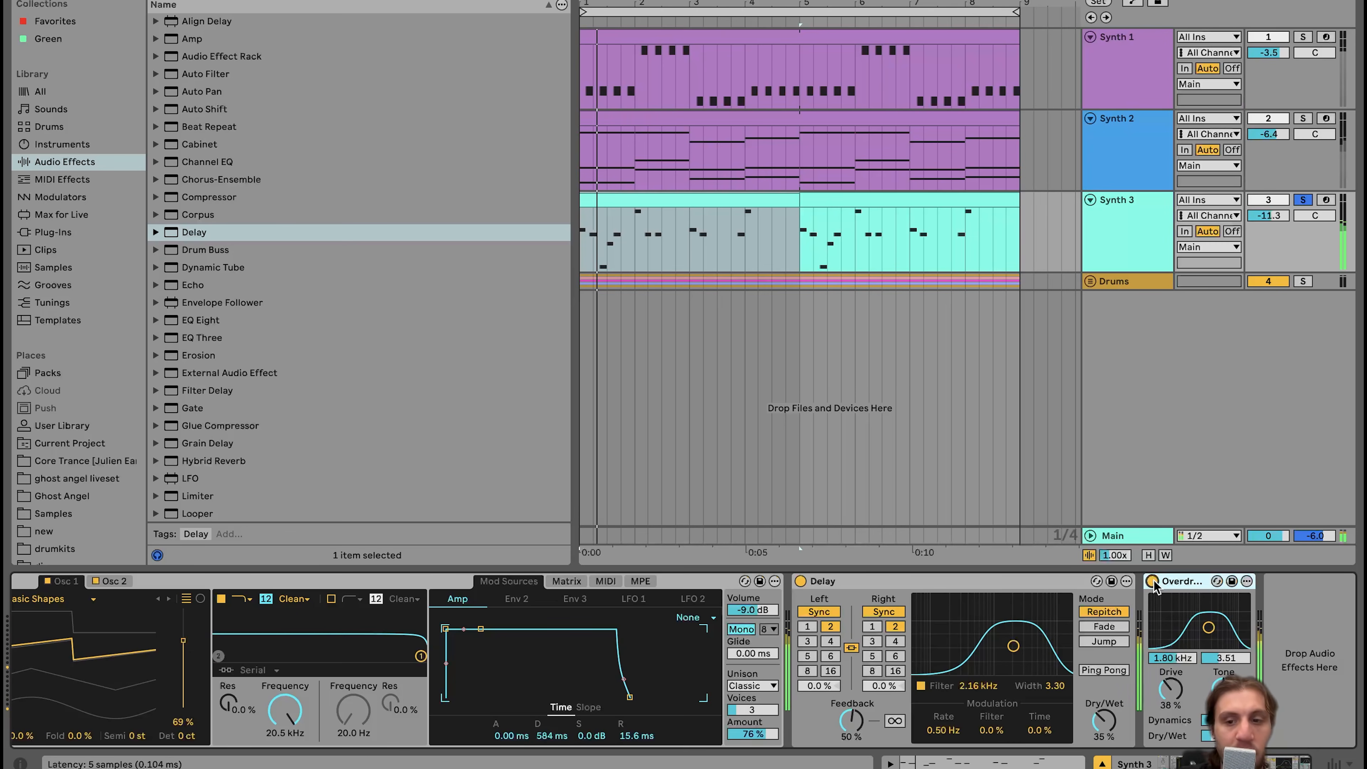
{"action": "left_click", "coordinate": [1153, 581]}
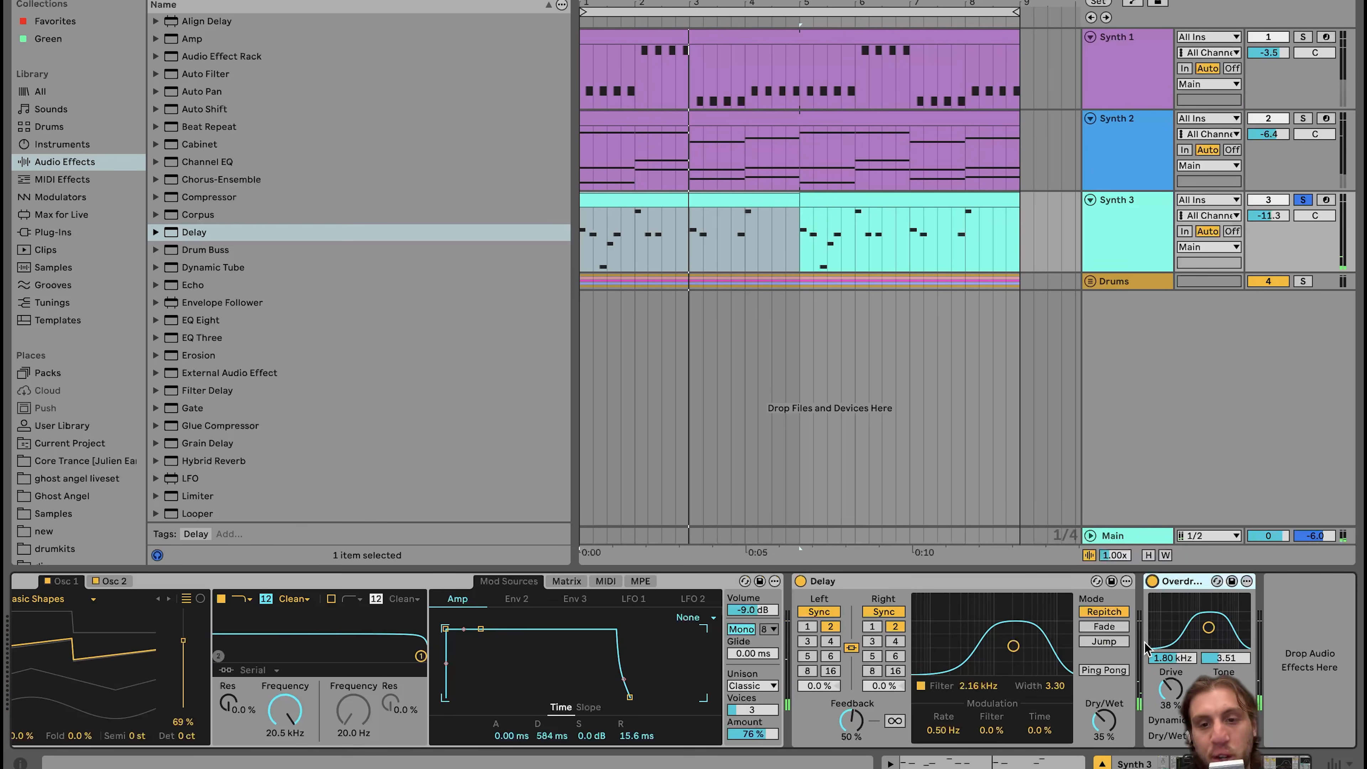
{"action": "left_click", "coordinate": [1152, 581]}
{"action": "key", "text": "space"}
{"action": "left_click", "coordinate": [1153, 581]}
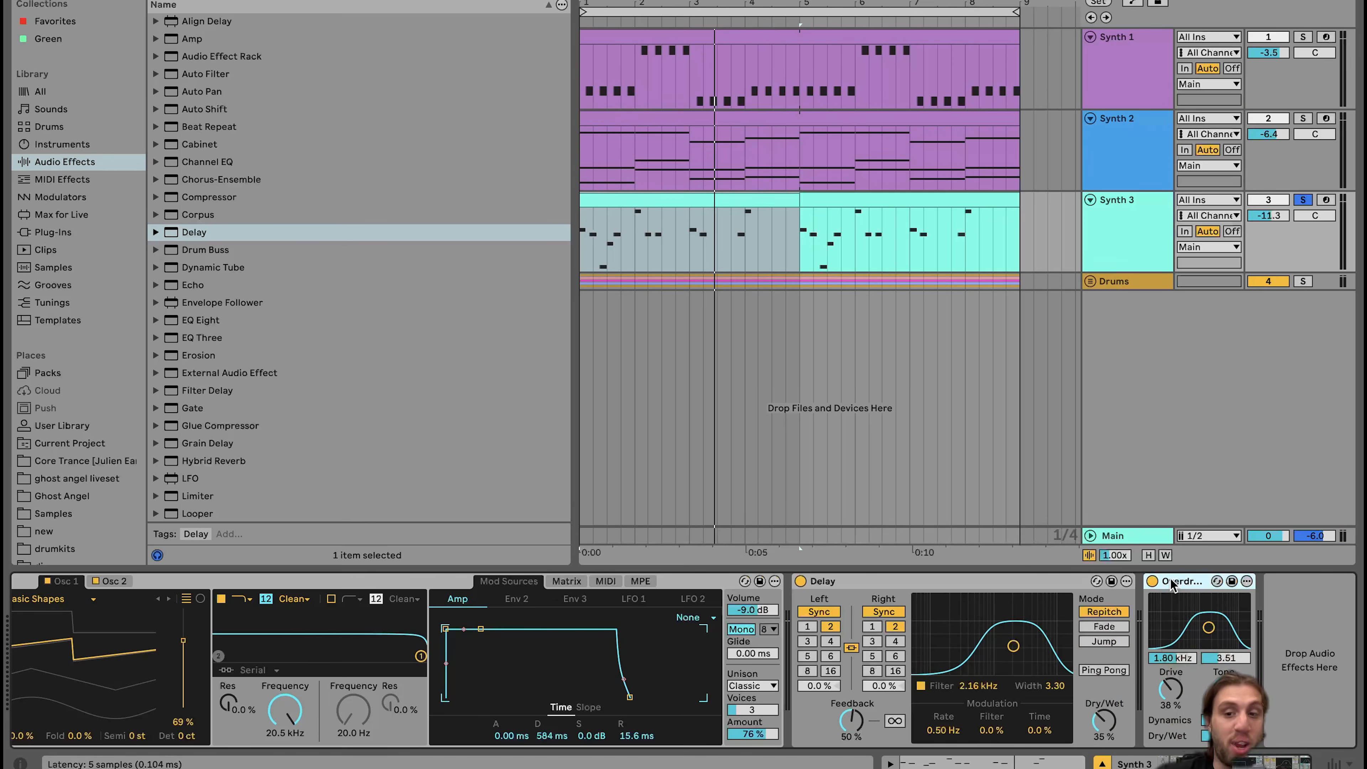
{"action": "key", "text": "space"}
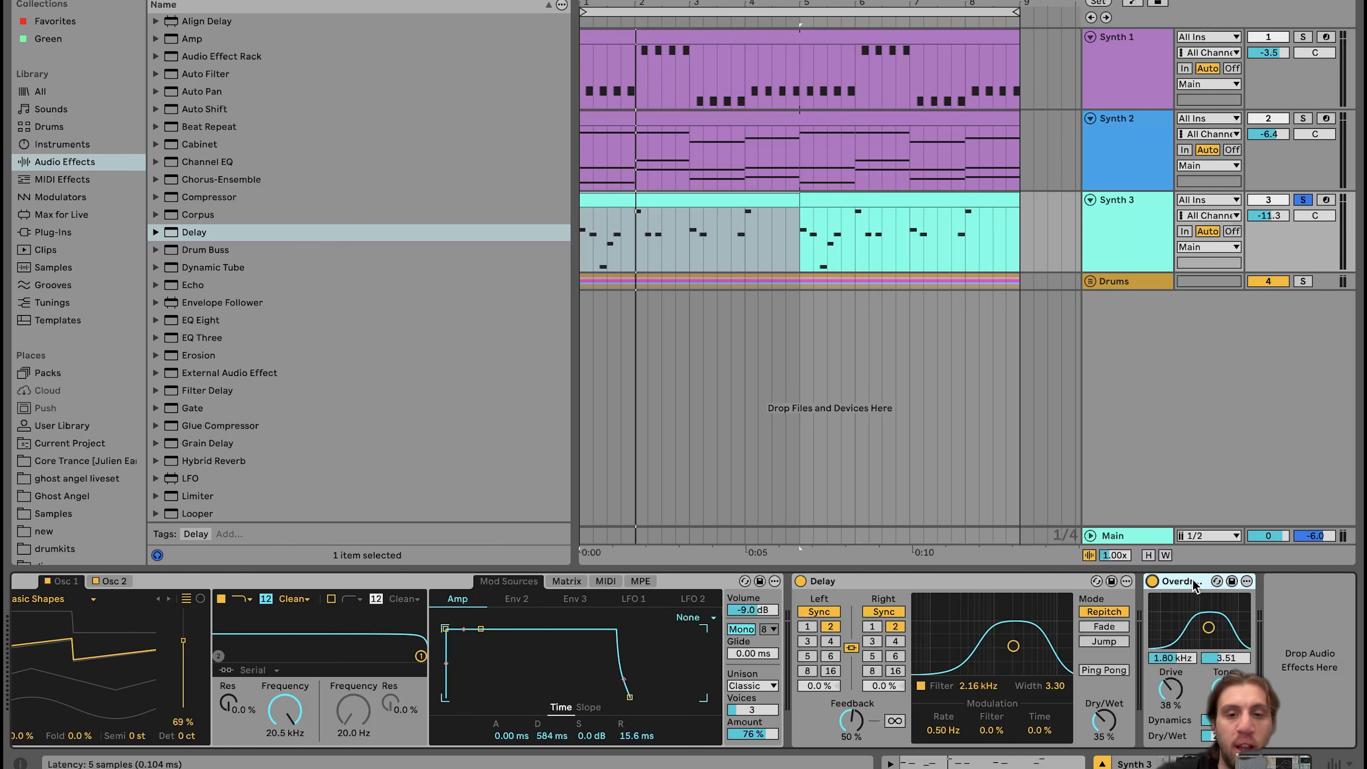
{"action": "key", "text": "space"}
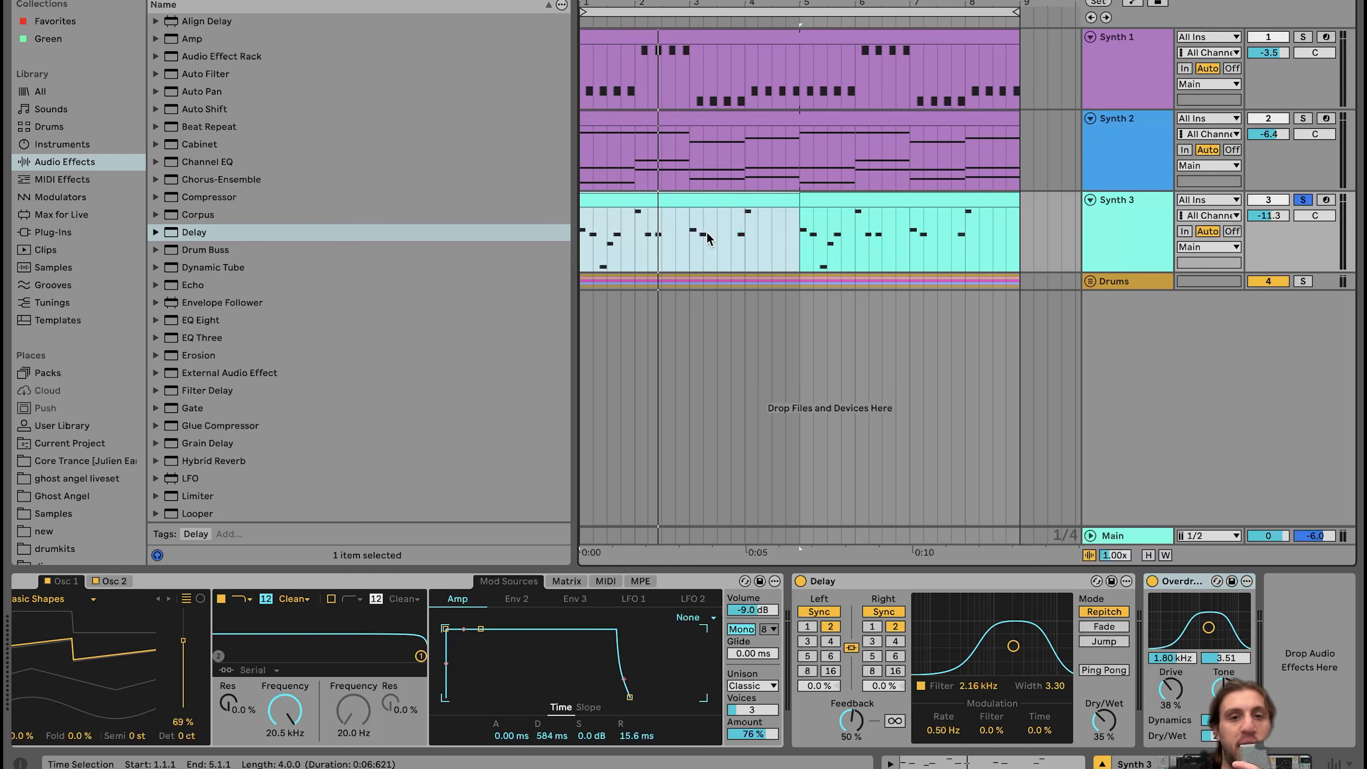
Step: Select bars 3 to 5 on the Synth 3 track and play its soloed melody from there
{"action": "left_click", "coordinate": [685, 244]}
{"action": "left_click_drag", "start_coordinate": [684, 244], "coordinate": [795, 245]}
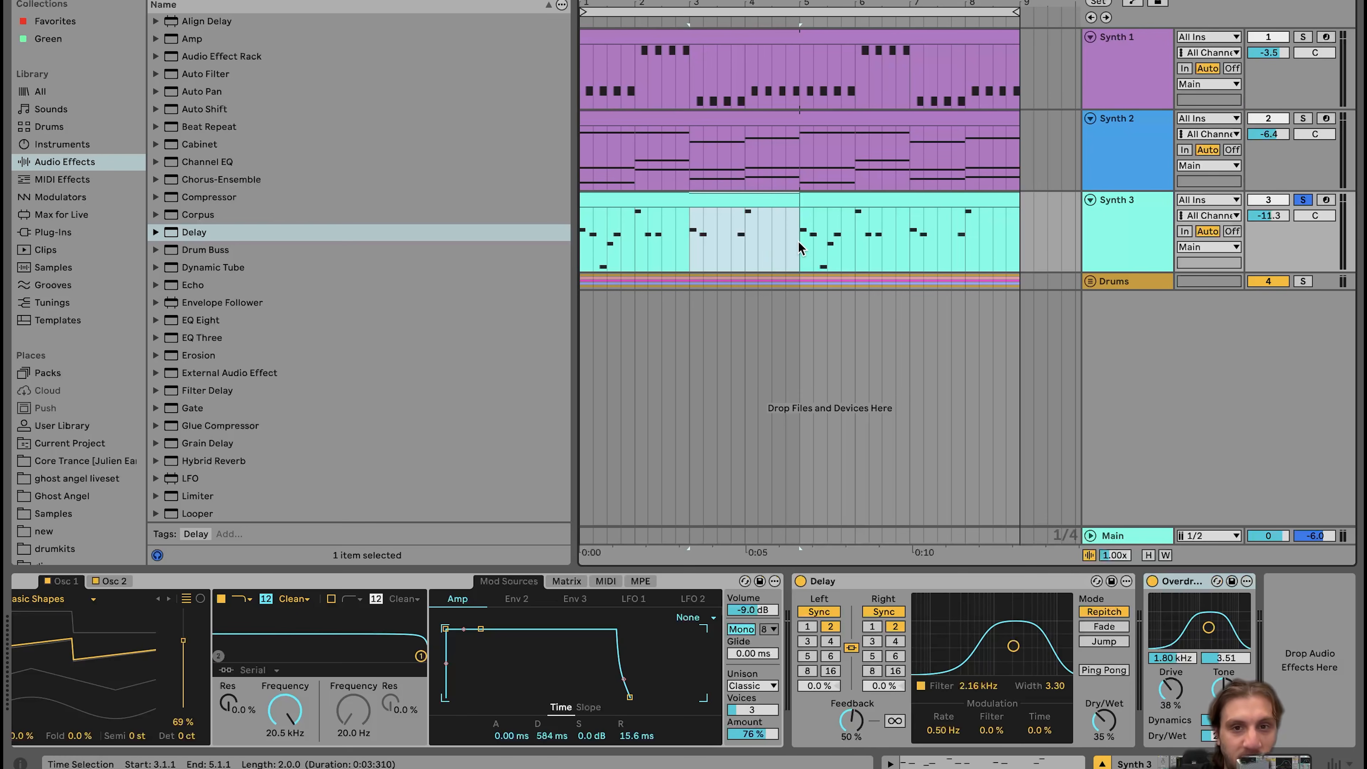
{"action": "key", "text": "space"}
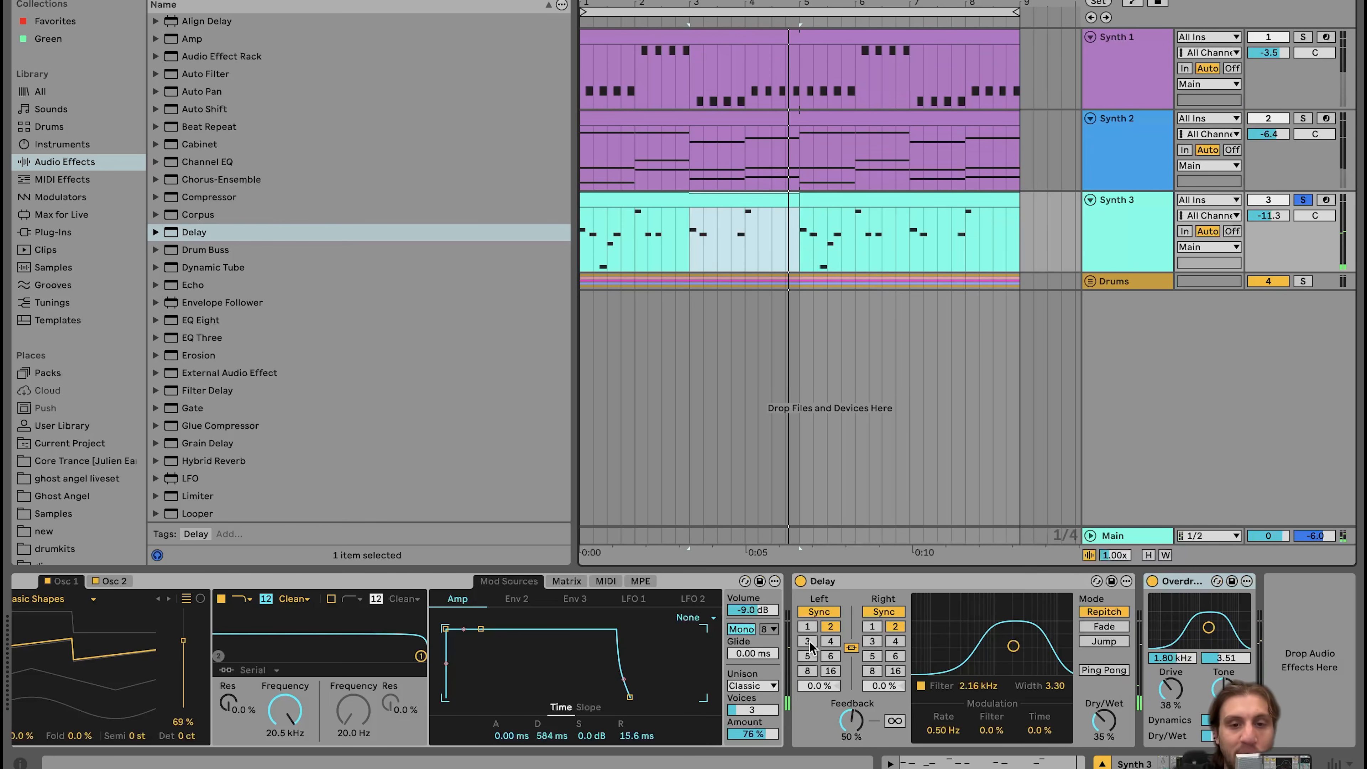
Step: Review Synth 3's full device chain, from the pitch device and Wavetable through Delay to Overdrive
{"action": "scroll", "coordinate": [812, 648], "scroll_direction": "left", "scroll_amount": 5}
{"action": "scroll", "coordinate": [812, 648], "scroll_direction": "right", "scroll_amount": 2}
{"action": "scroll", "coordinate": [813, 648], "scroll_direction": "left", "scroll_amount": 1}
{"action": "scroll", "coordinate": [812, 648], "scroll_direction": "right", "scroll_amount": 5}
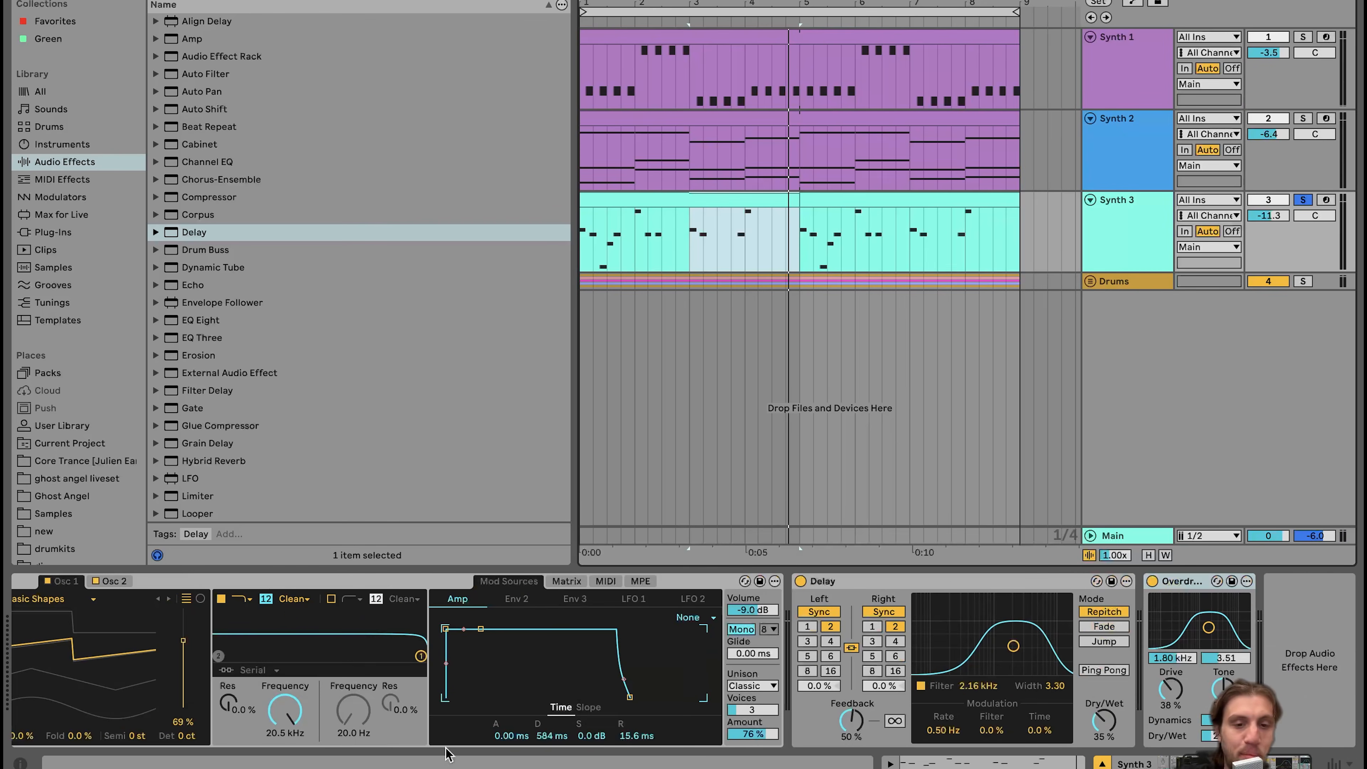
{"action": "scroll", "coordinate": [601, 693], "scroll_direction": "left", "scroll_amount": 6}
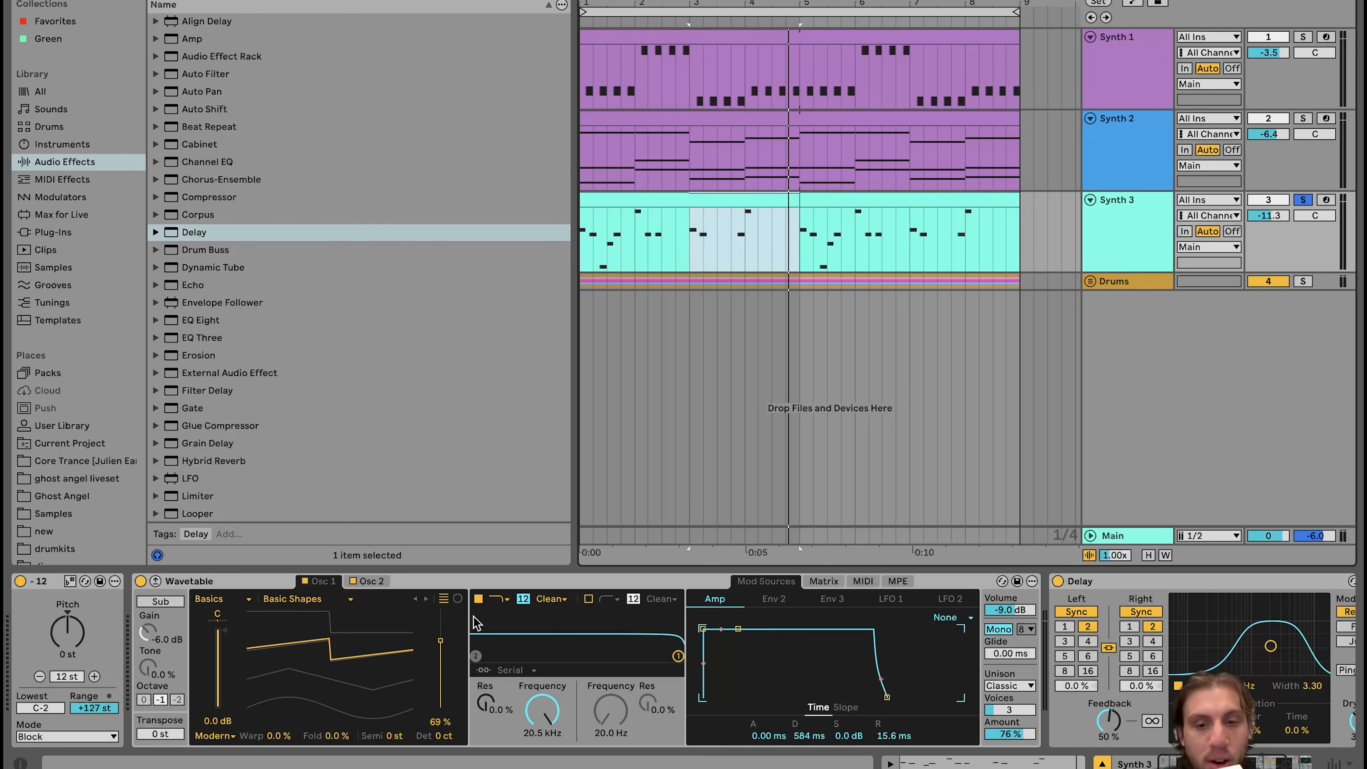
{"action": "scroll", "coordinate": [682, 652], "scroll_direction": "right", "scroll_amount": 6}
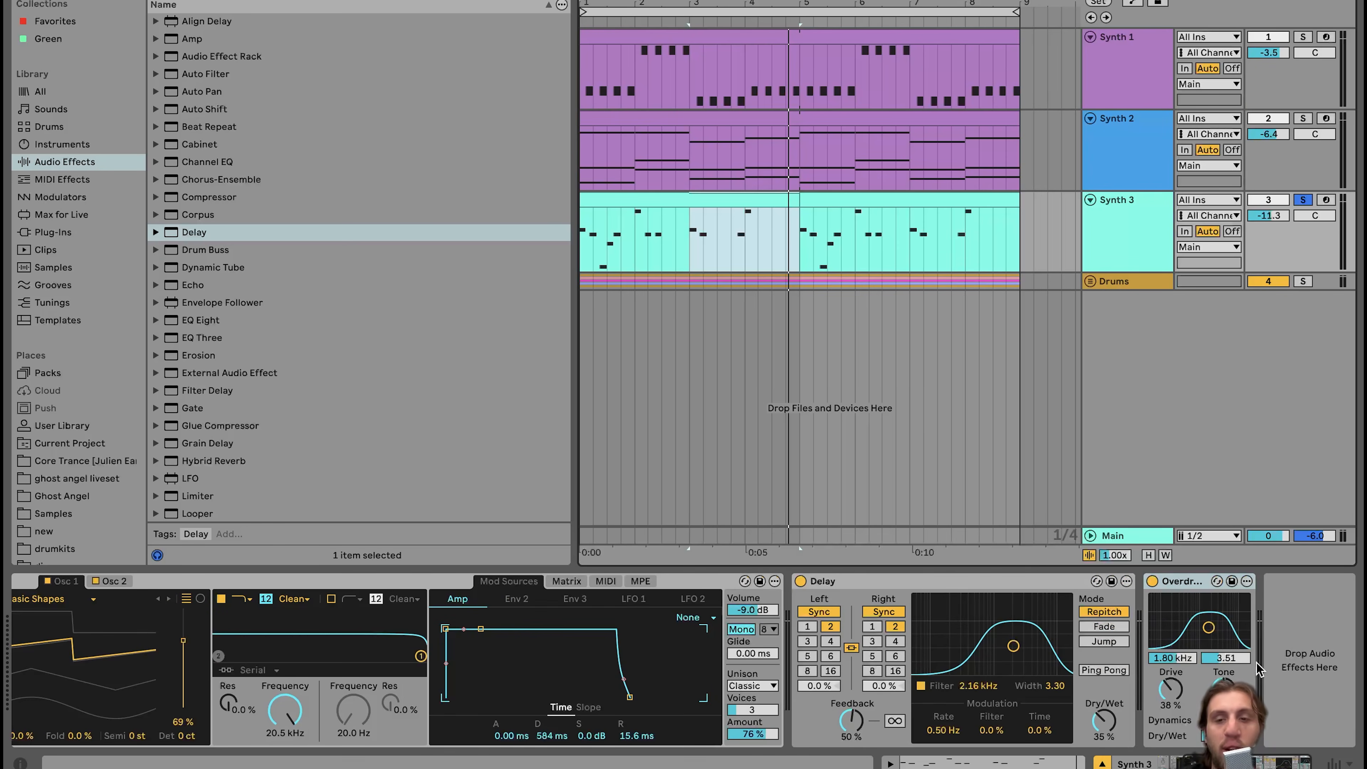
Step: Clear Synth 3's solo, play all tracks together from bar 3, and select Synth 3's second clip
{"action": "left_click", "coordinate": [1303, 199]}
{"action": "key", "text": "space"}
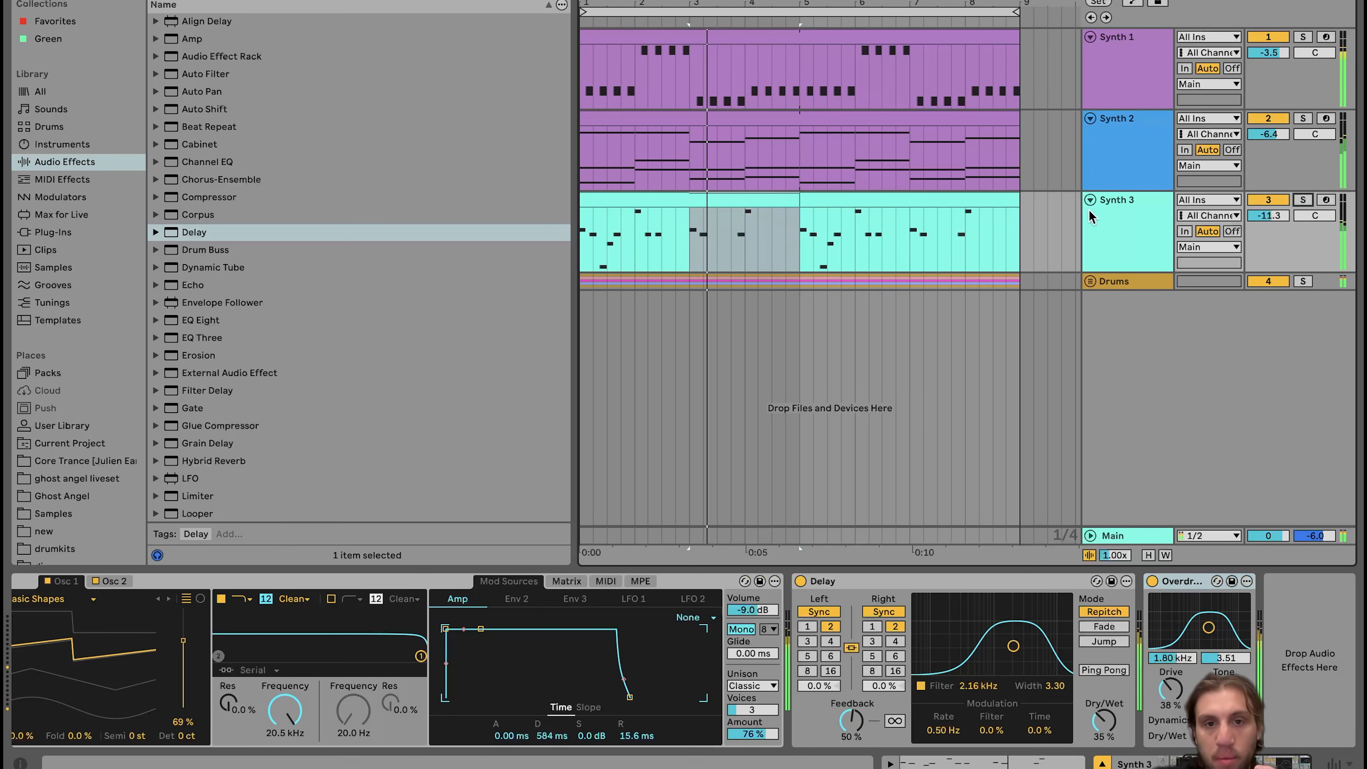
{"action": "left_click", "coordinate": [865, 198]}
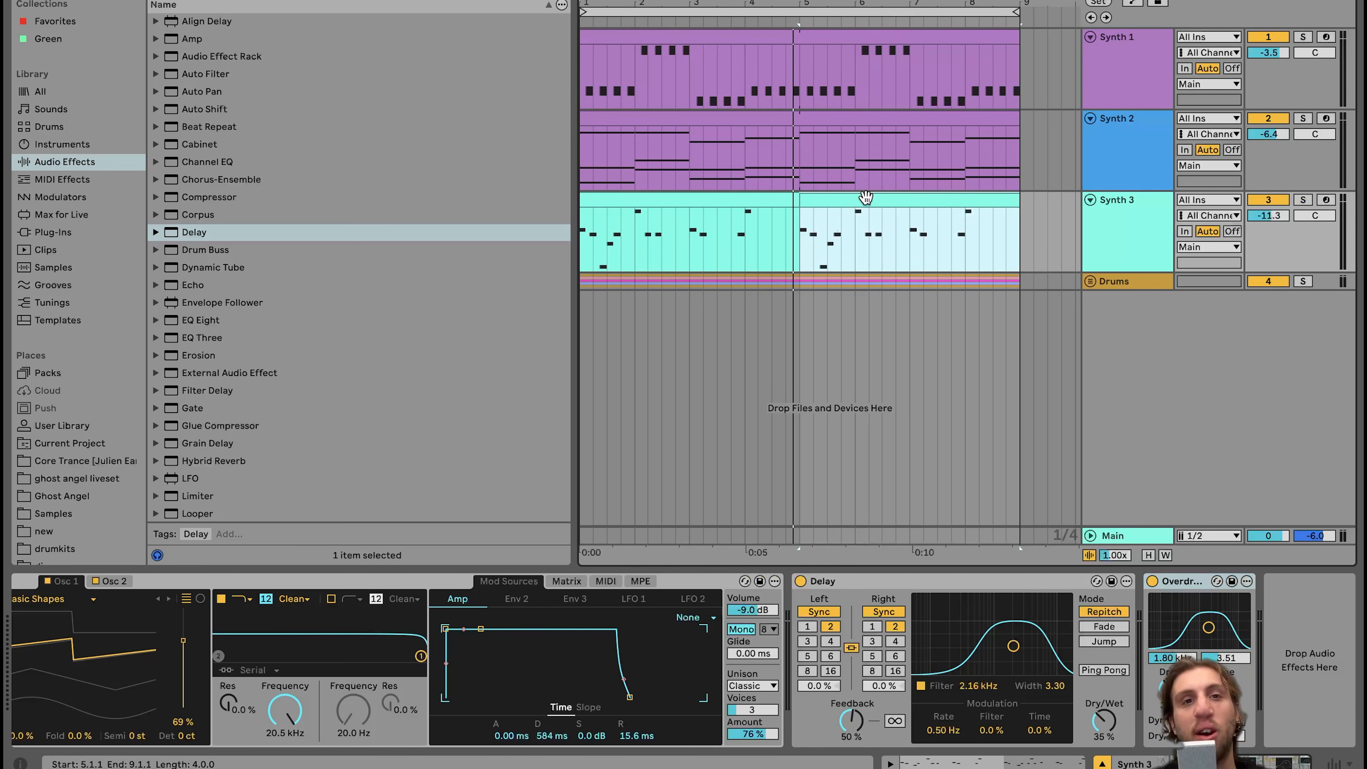
Step: Show the contents of the Core Trance pack folder in the browser
{"action": "left_click", "coordinate": [103, 465]}
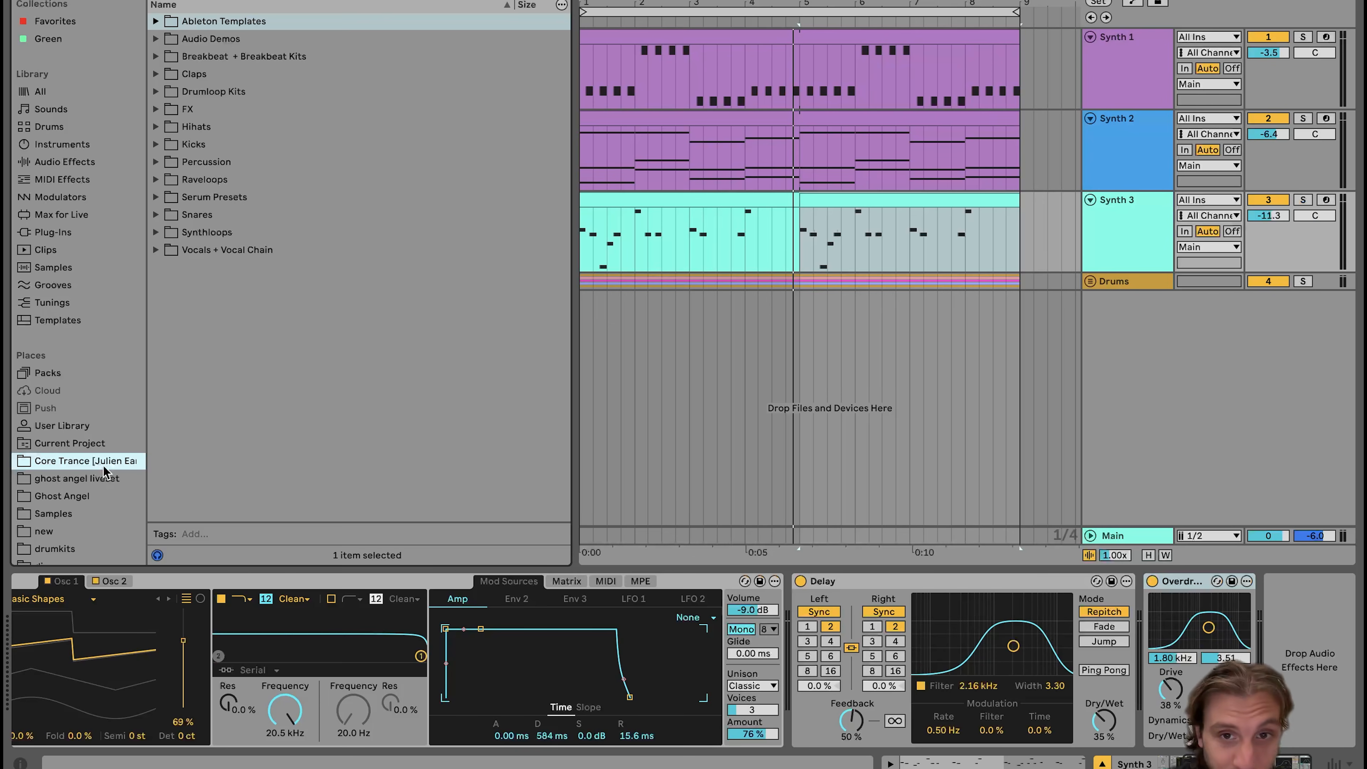